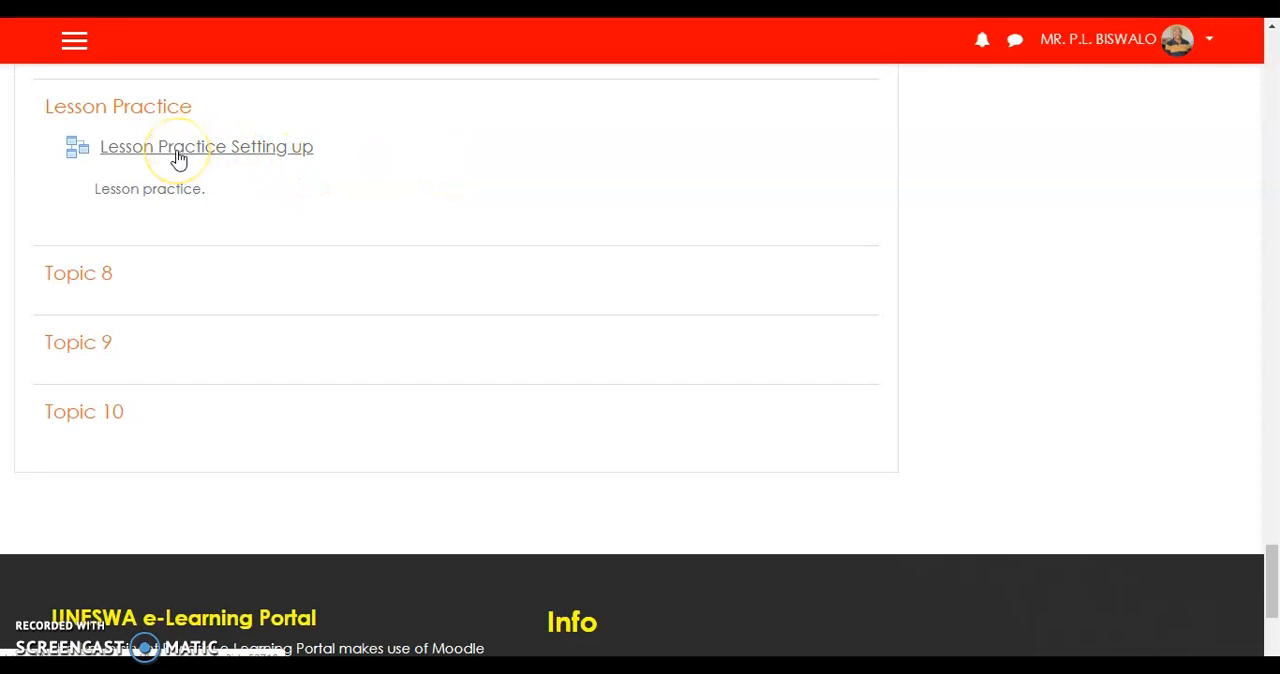
# Open the Lesson Practice Setting up activity and start adding a content page as its first page.
pyautogui.click(180, 156)
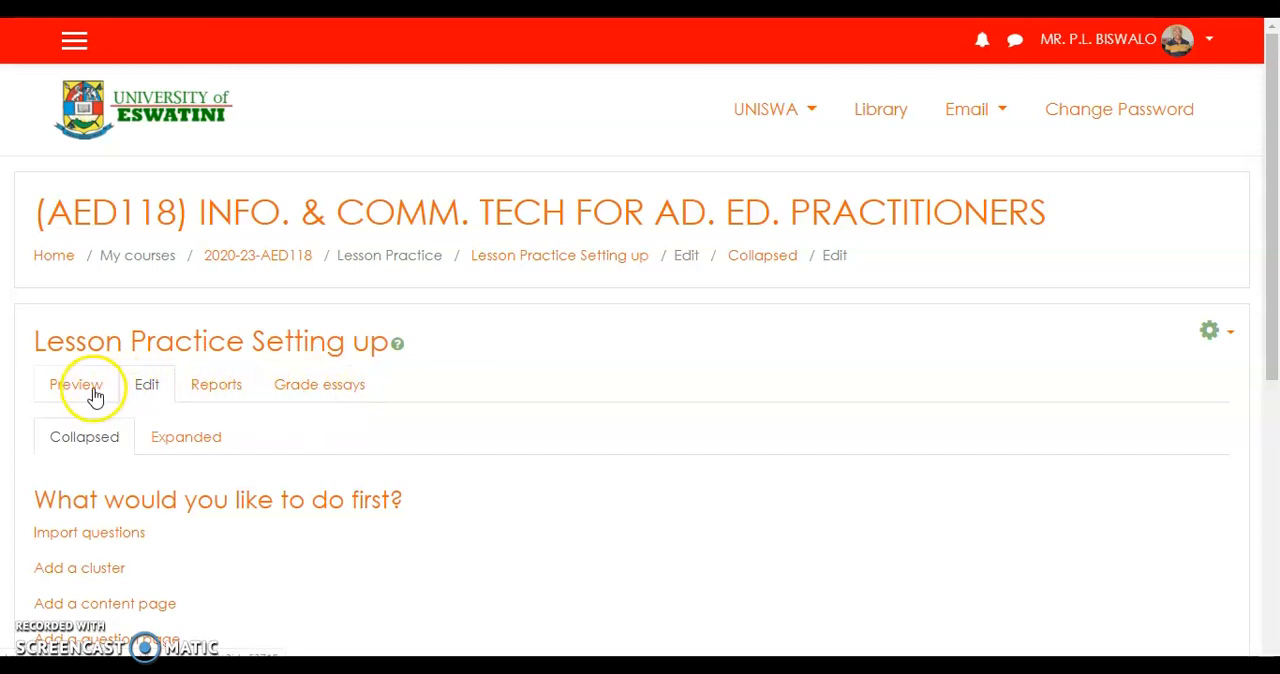
pyautogui.scroll(-1, 621, 451)
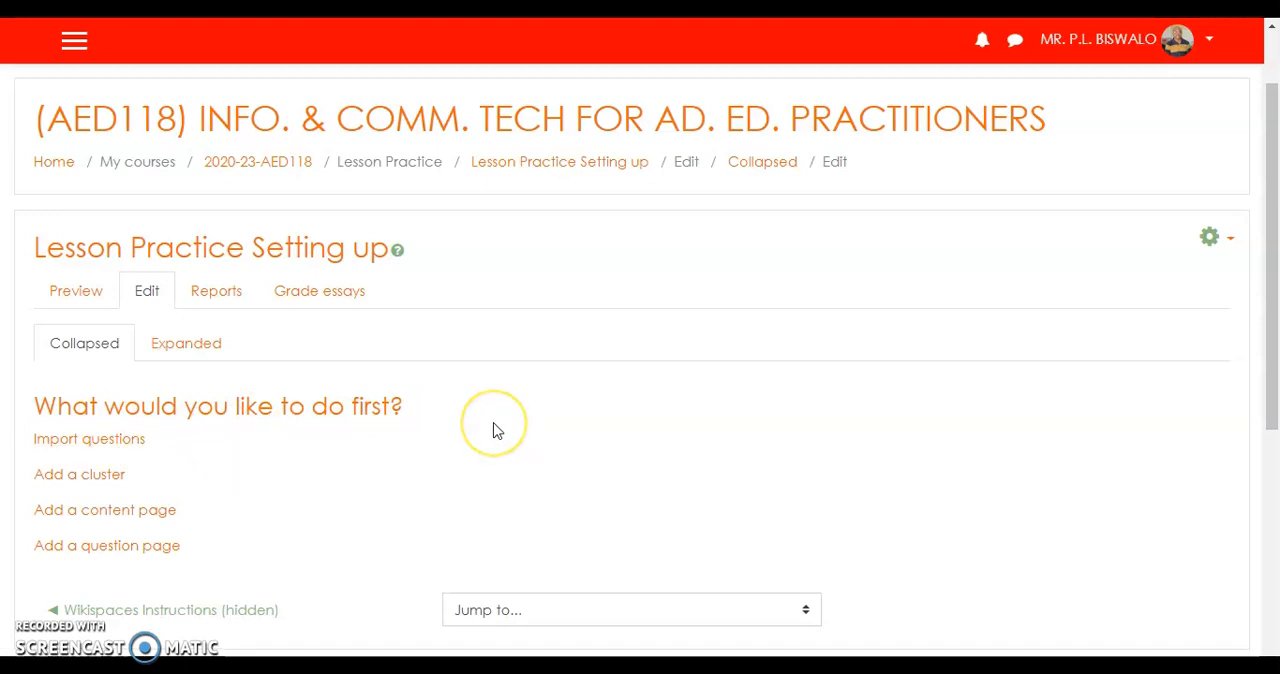
pyautogui.scroll(-2, 493, 430)
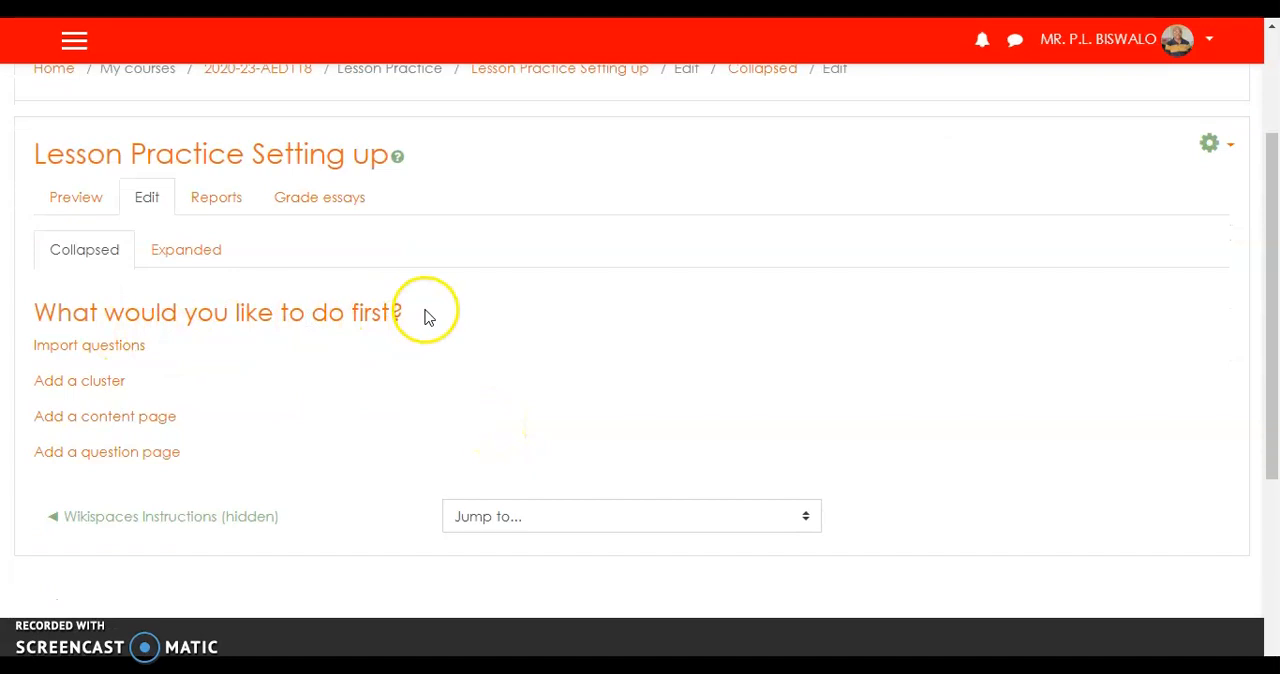
pyautogui.click(117, 352)
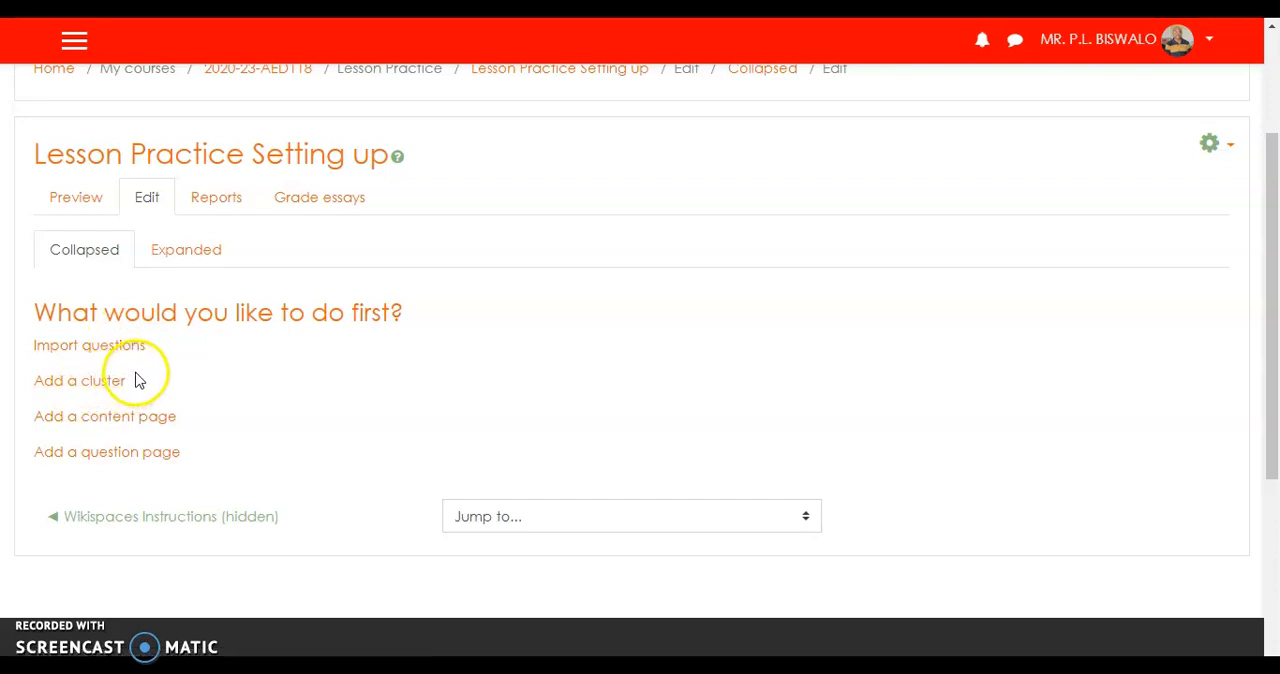
pyautogui.click(99, 427)
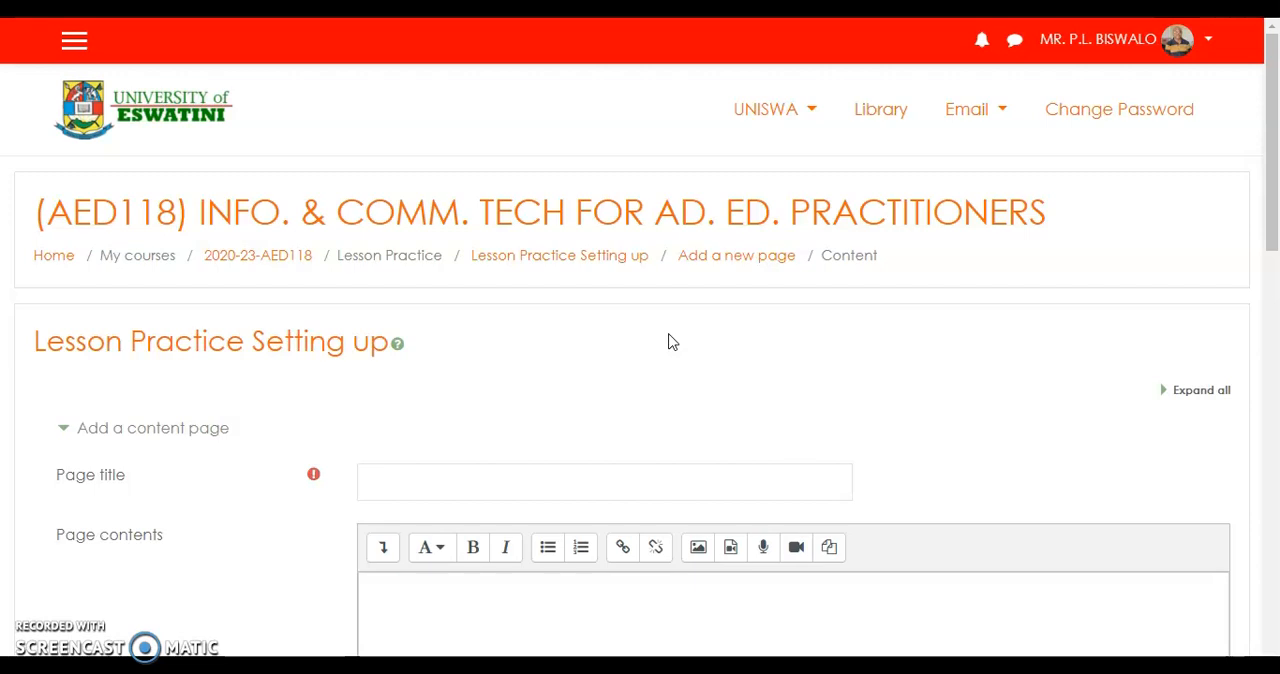
# Title the new content page "Cloud Storage".
pyautogui.scroll(-1, 672, 342)
pyautogui.scroll(-1, 672, 342)
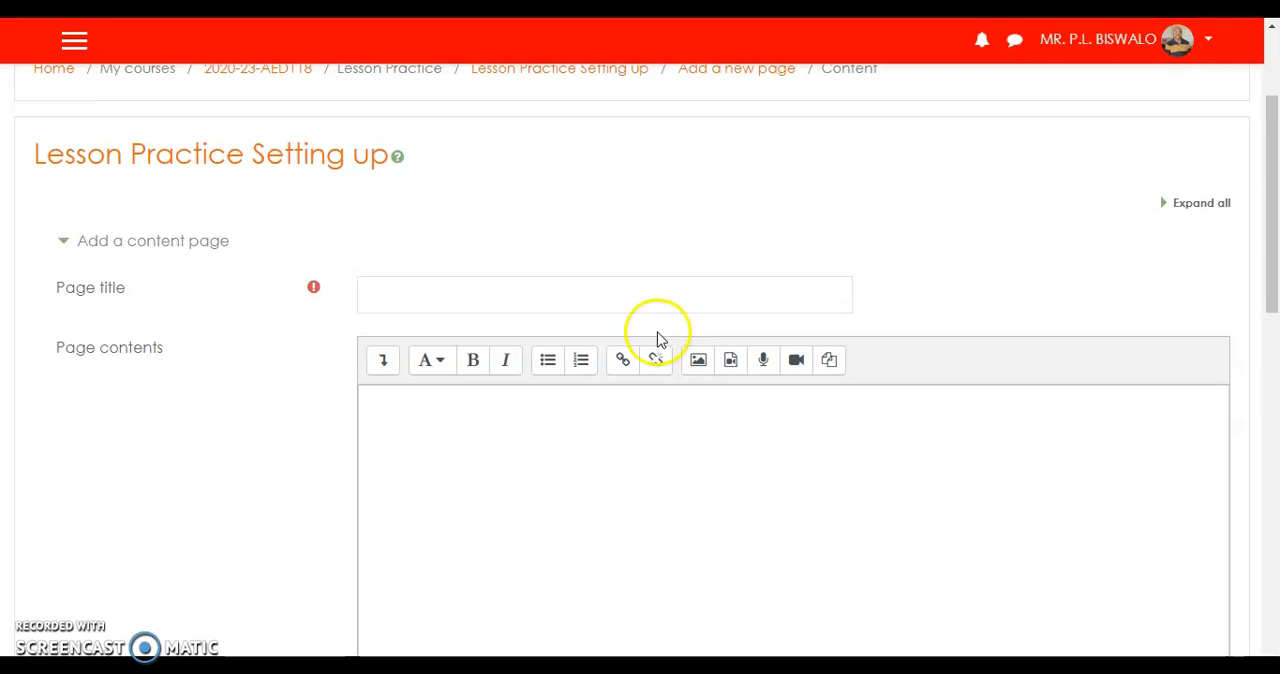
pyautogui.click(458, 302)
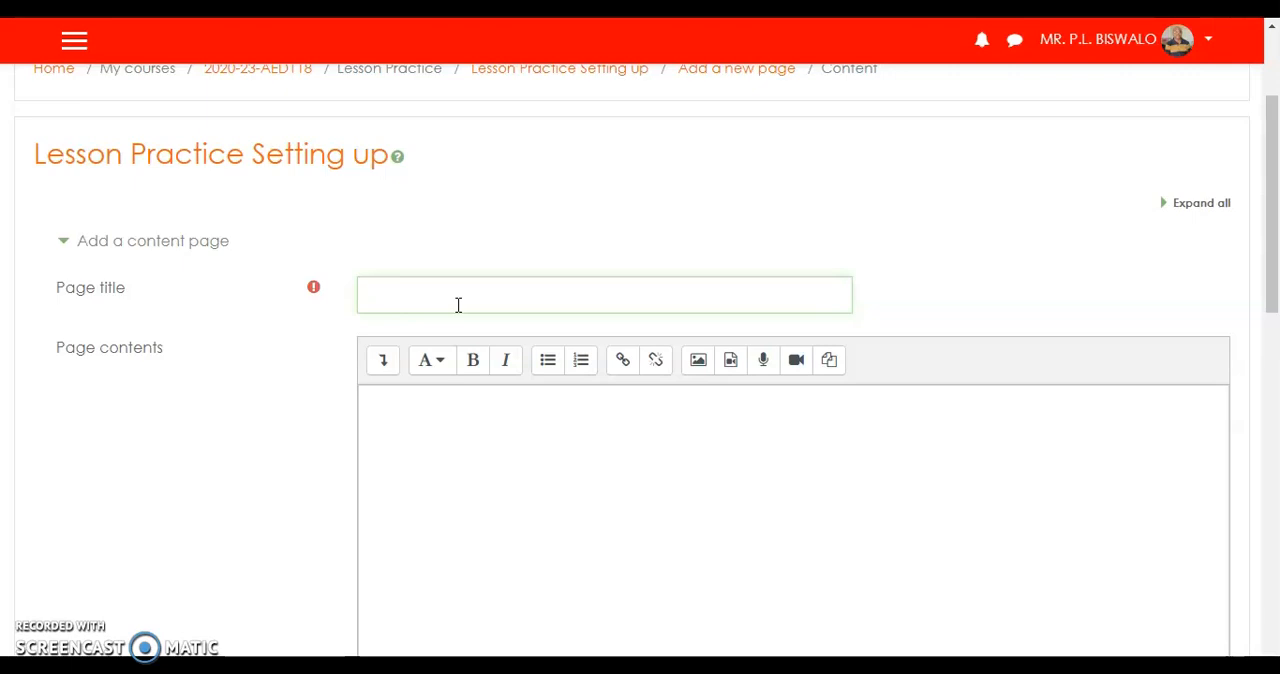
pyautogui.write('Cloud Storage')
# Begin inserting an image into the page contents and open the file picker to browse the repositories.
pyautogui.click(423, 414)
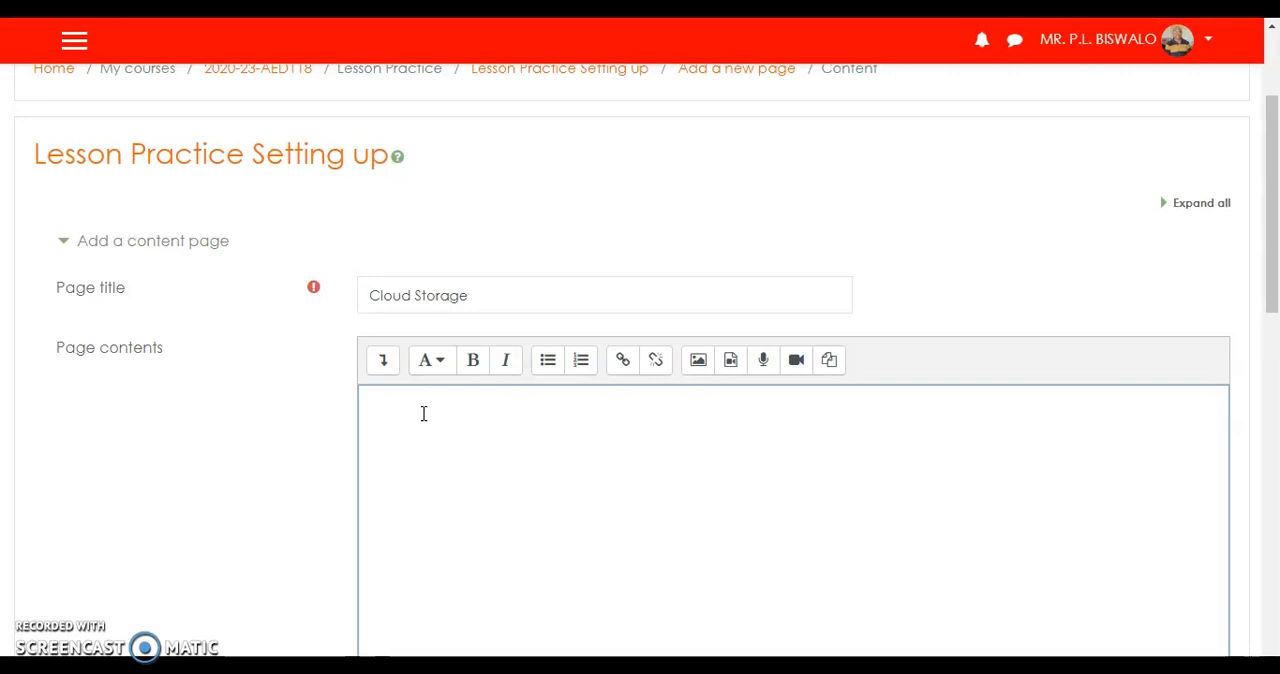
pyautogui.scroll(-2, 423, 414)
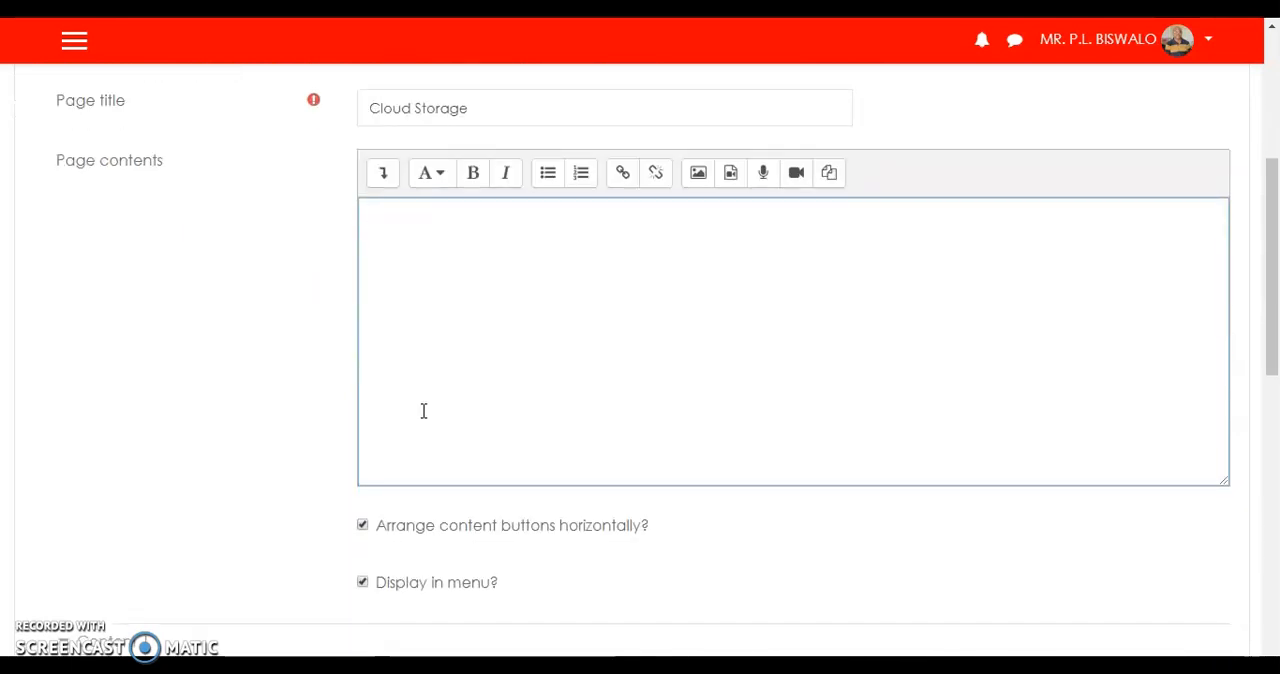
pyautogui.scroll(-2, 423, 411)
pyautogui.click(455, 221)
pyautogui.scroll(2, 455, 221)
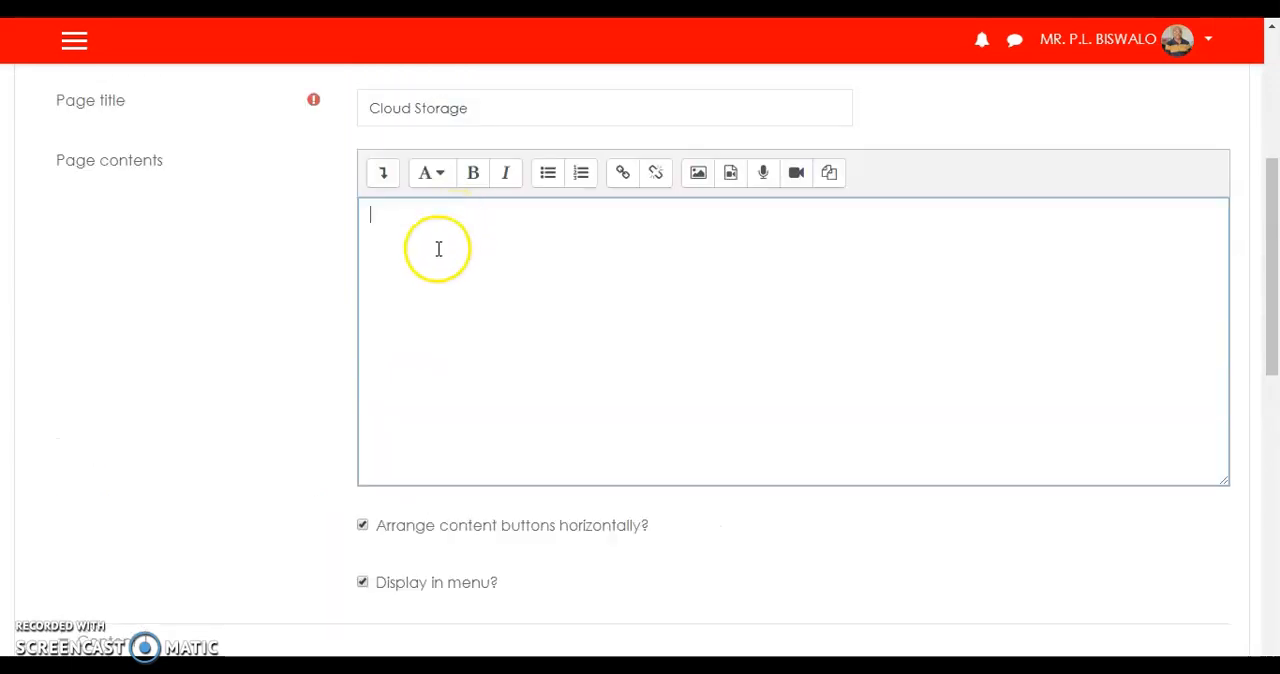
pyautogui.scroll(1, 437, 247)
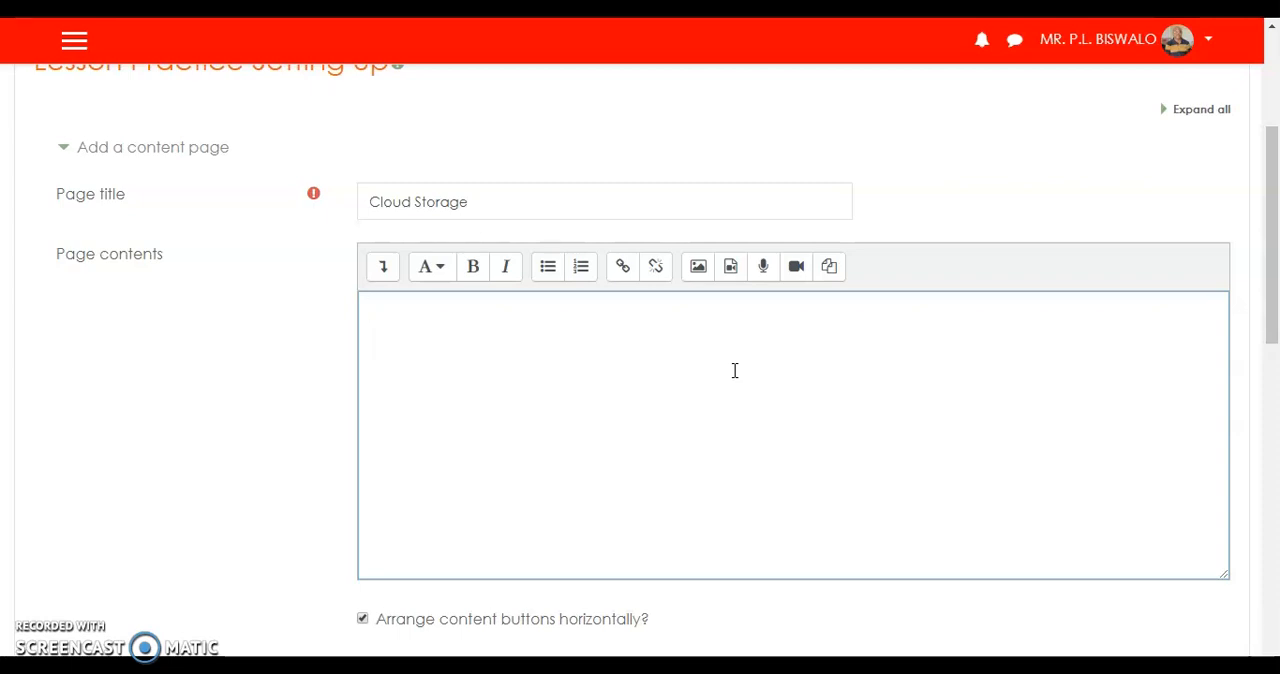
pyautogui.click(699, 268)
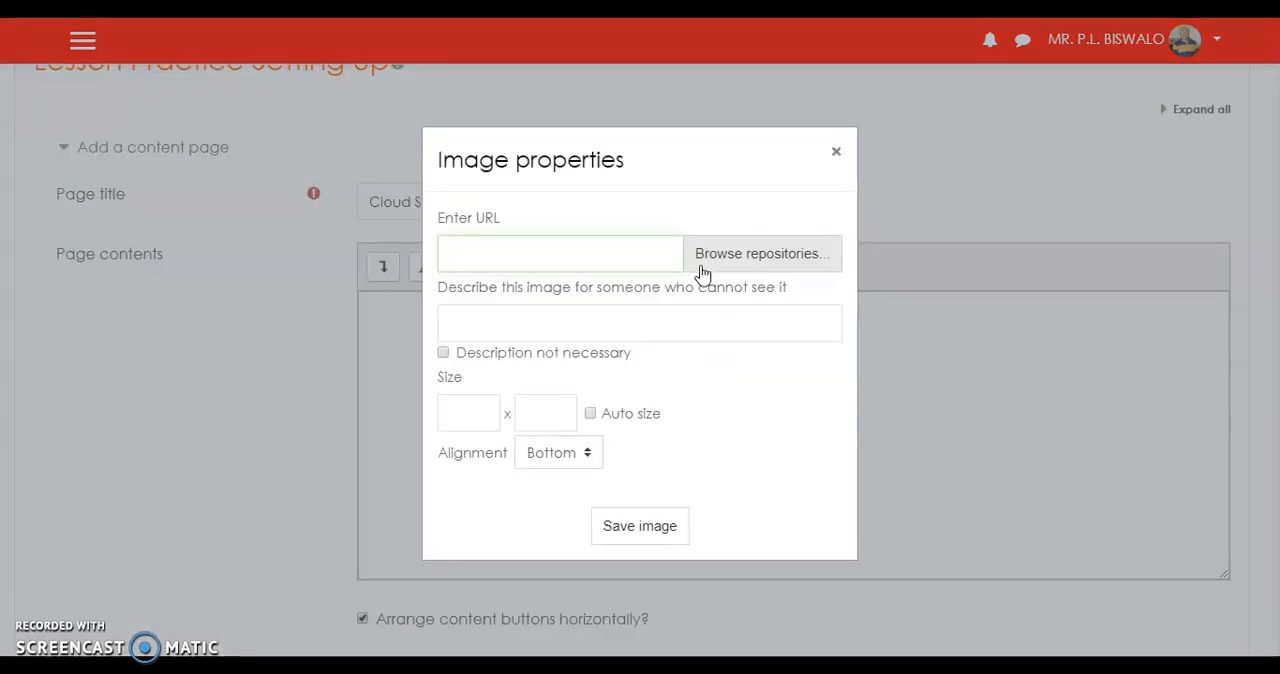
pyautogui.click(546, 268)
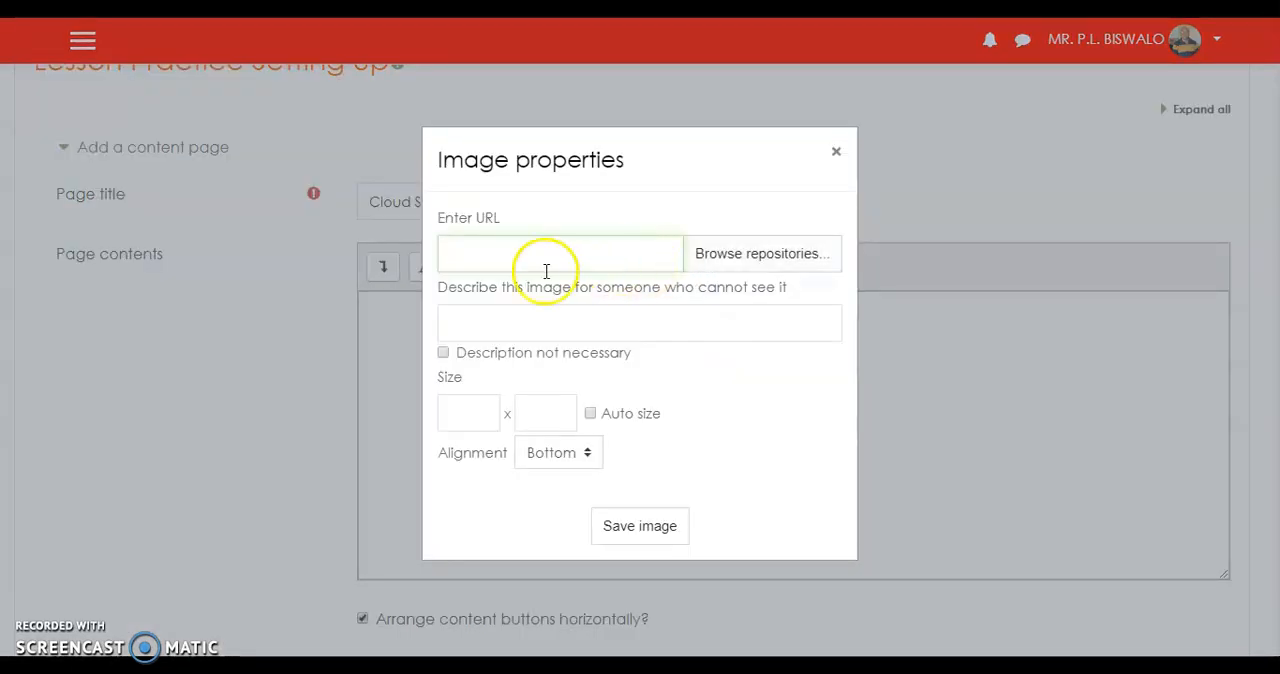
pyautogui.click(738, 259)
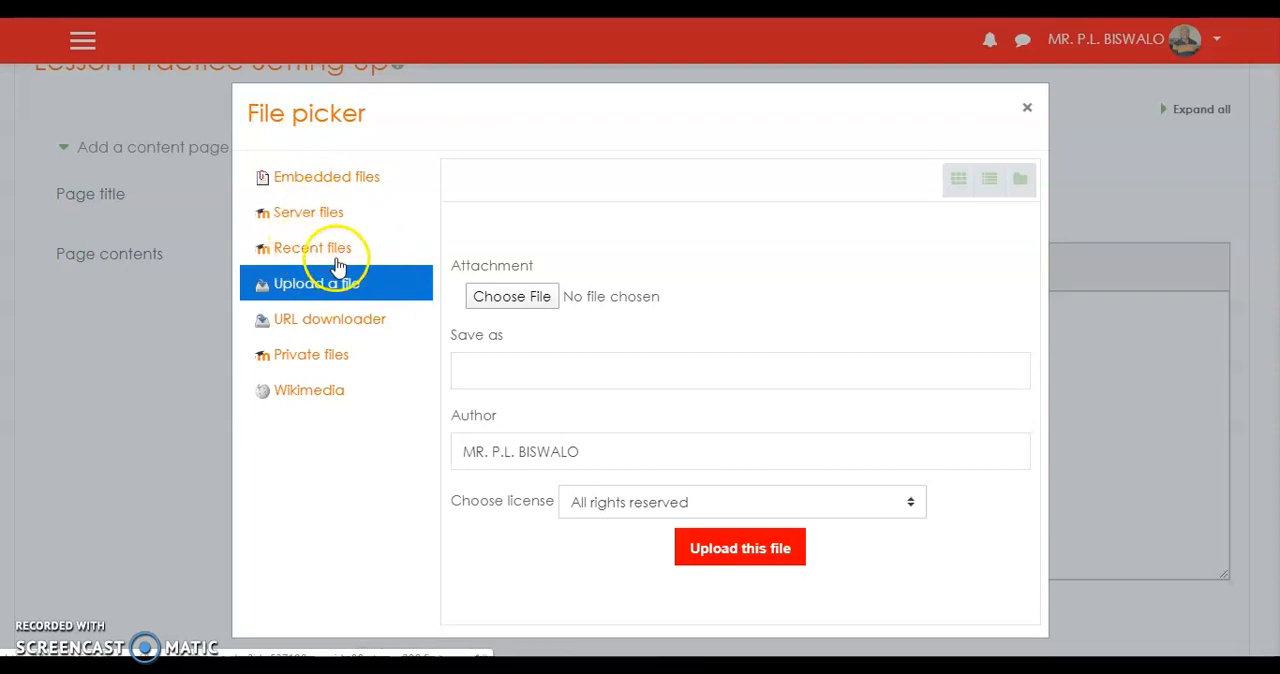
# Upload Slide4 from the CLOUD STORAGE folder and insert it as an image in the page contents.
pyautogui.click(505, 303)
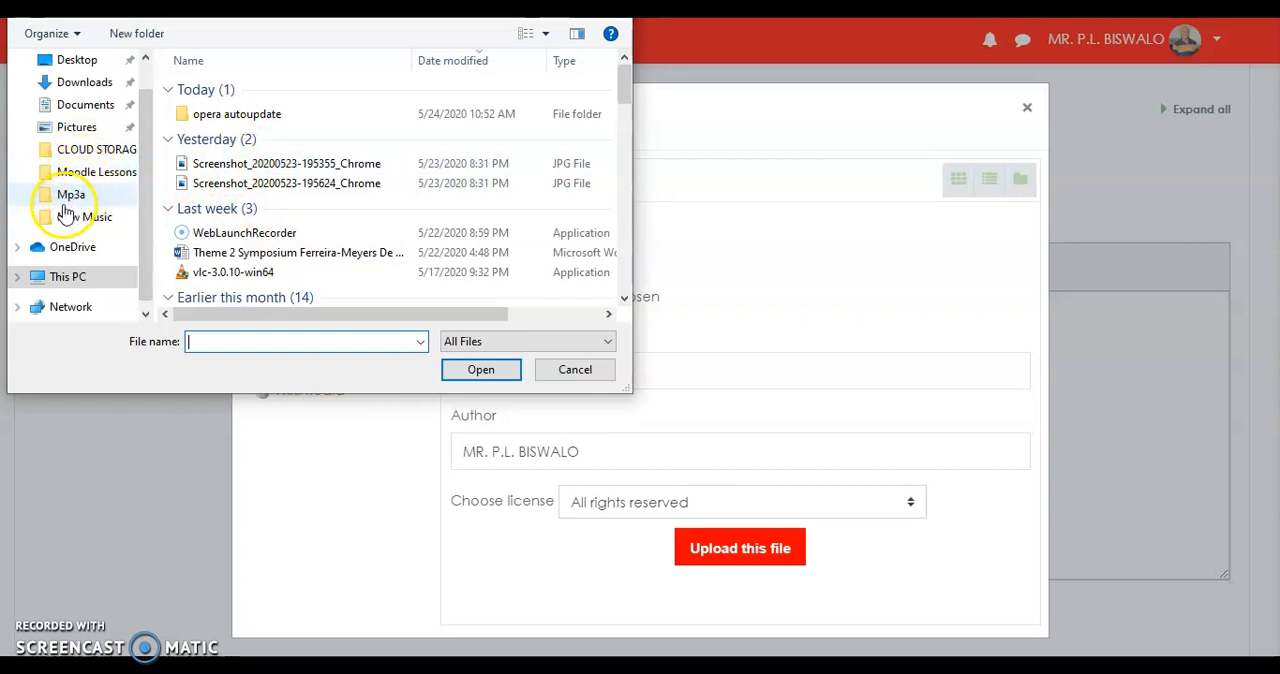
pyautogui.click(55, 148)
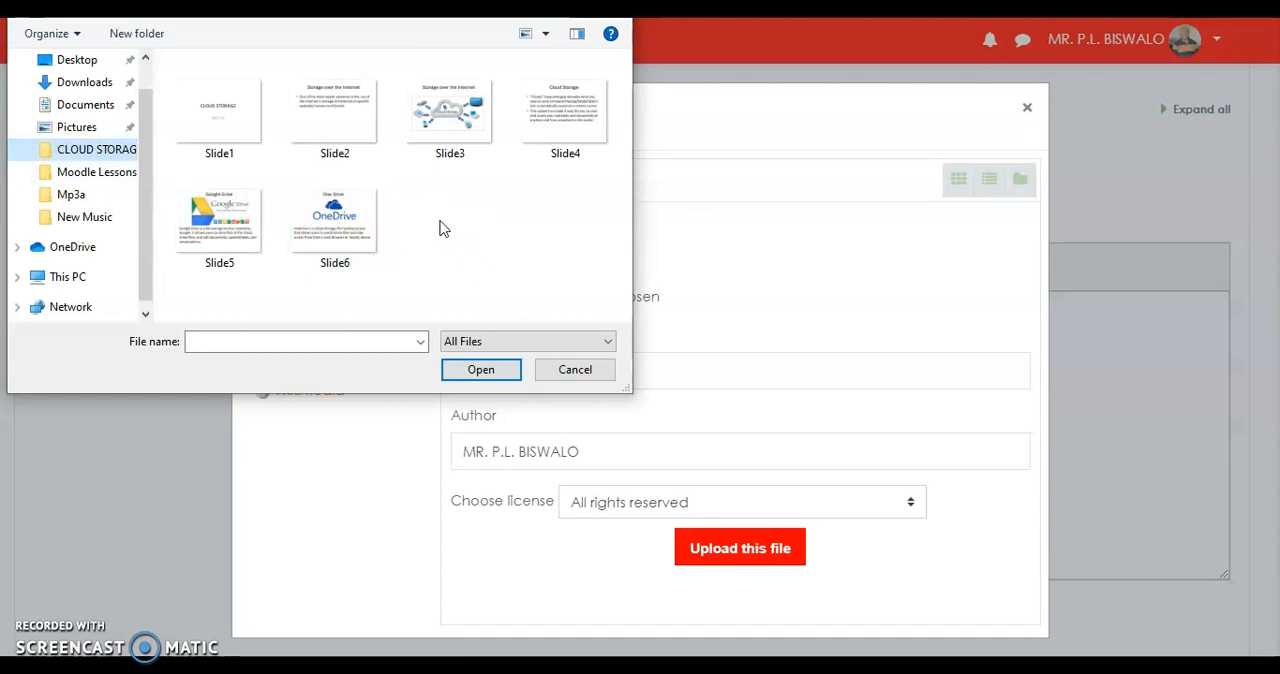
pyautogui.click(573, 122)
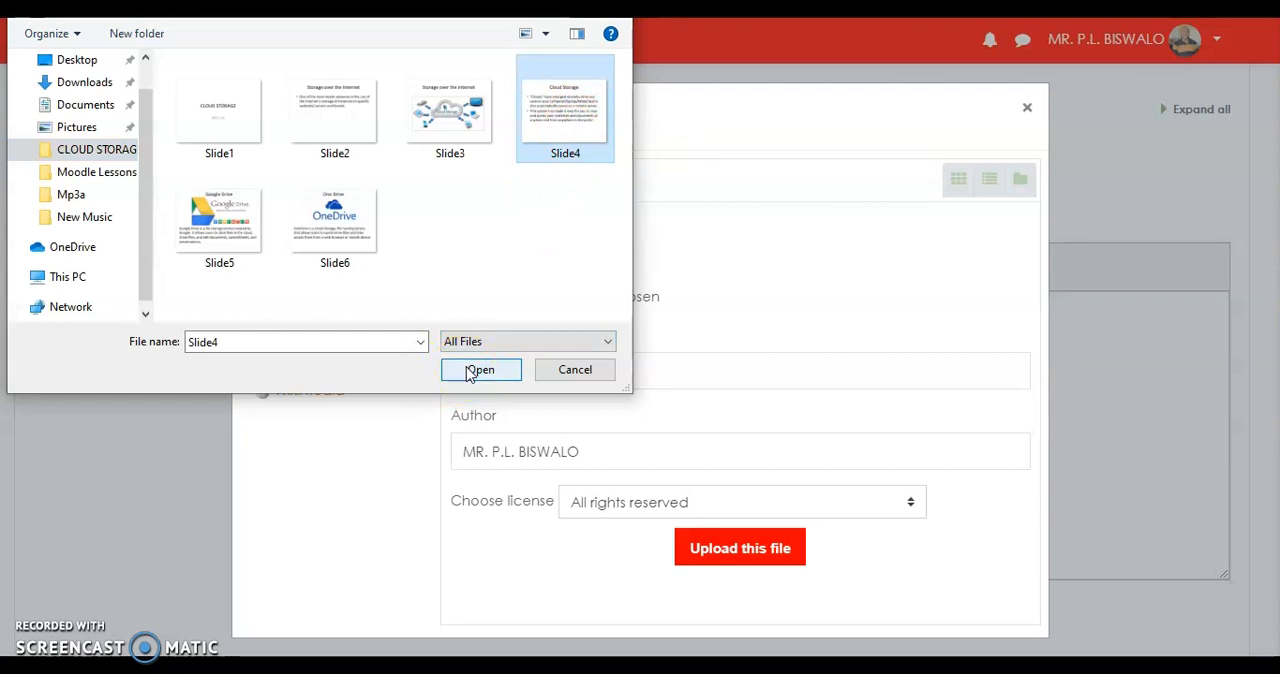
pyautogui.click(470, 371)
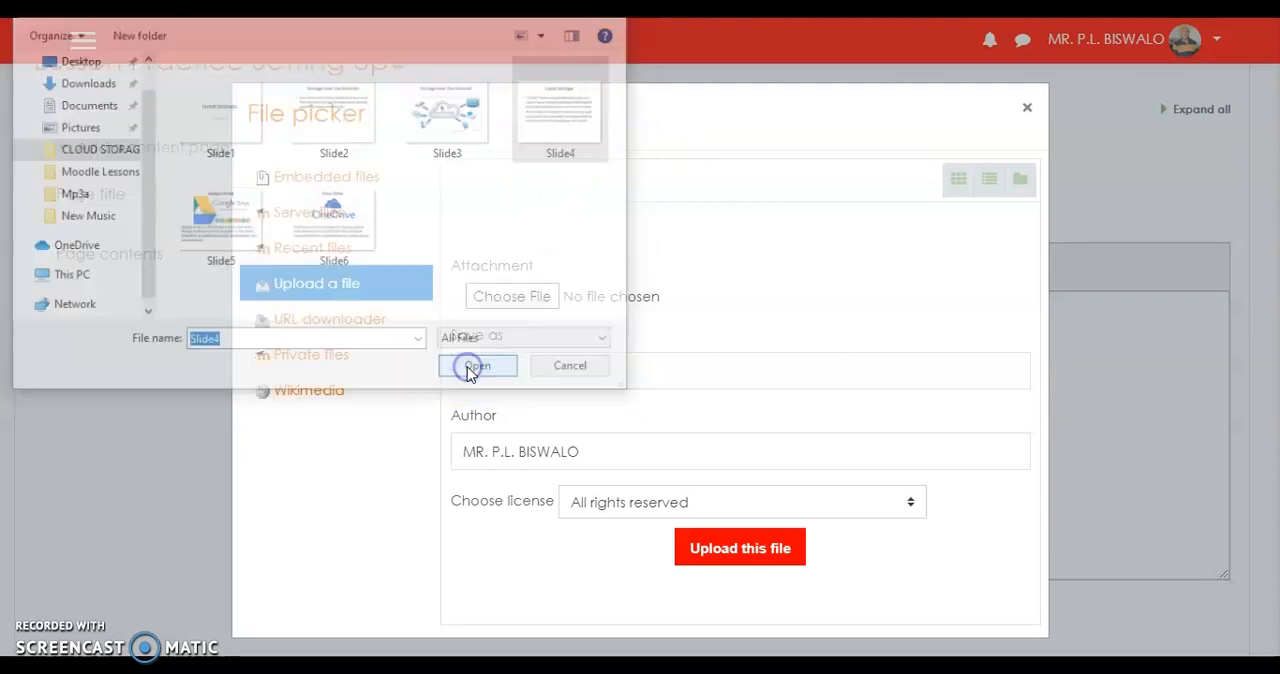
pyautogui.click(752, 558)
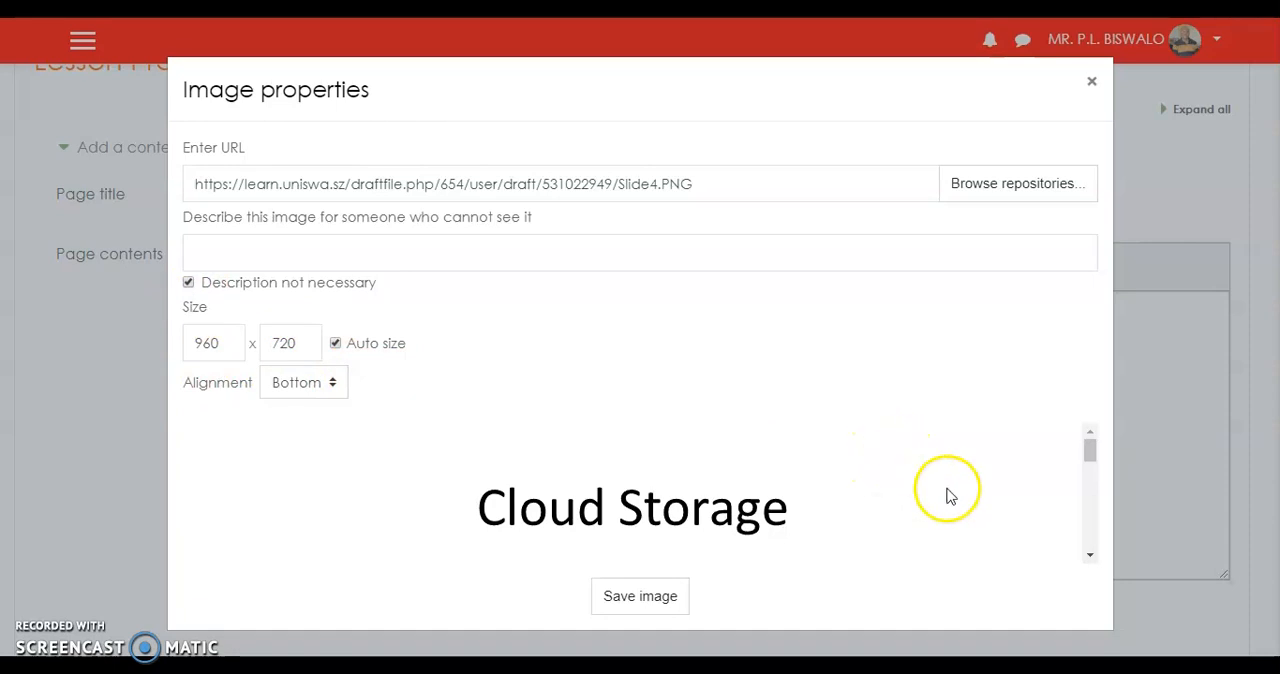
pyautogui.click(637, 600)
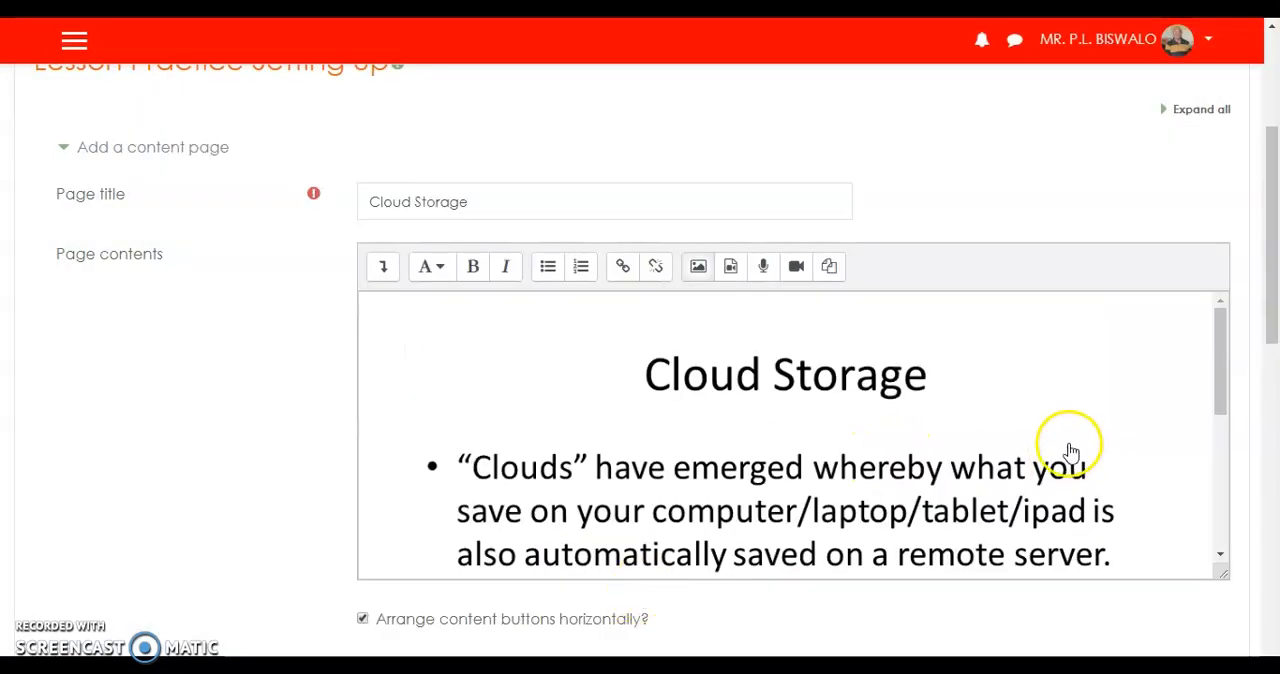
pyautogui.scroll(-5, 1072, 447)
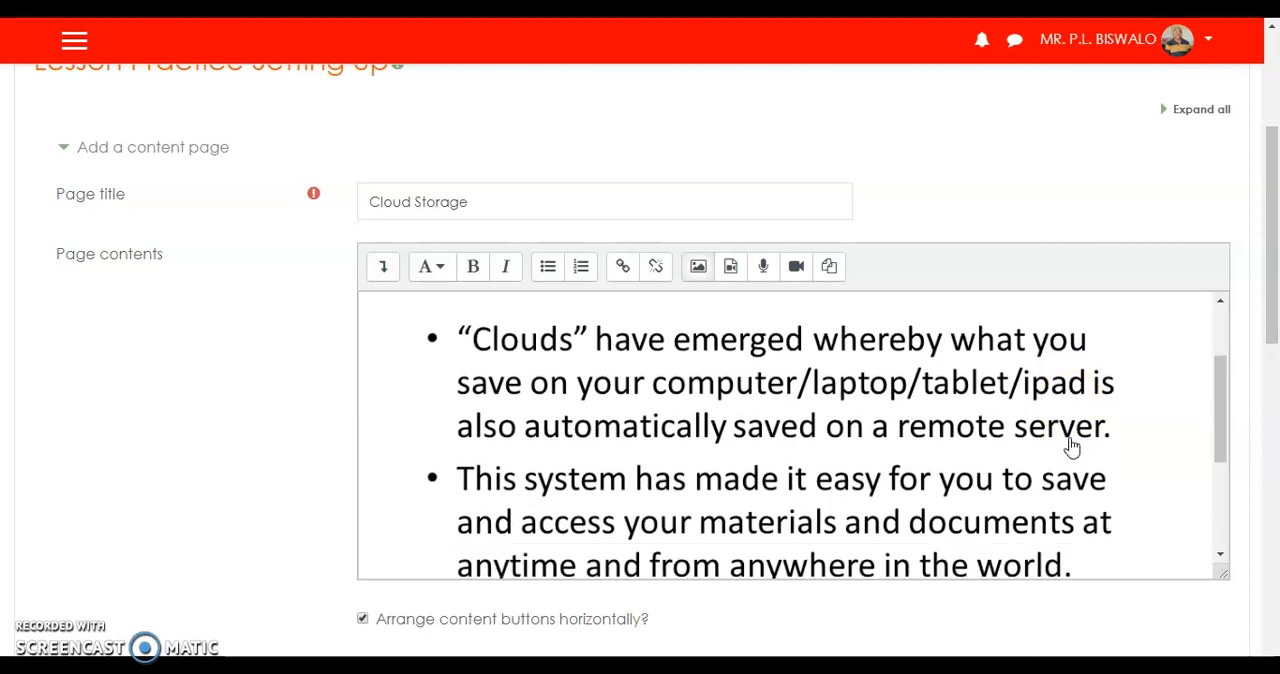
pyautogui.scroll(5, 1003, 423)
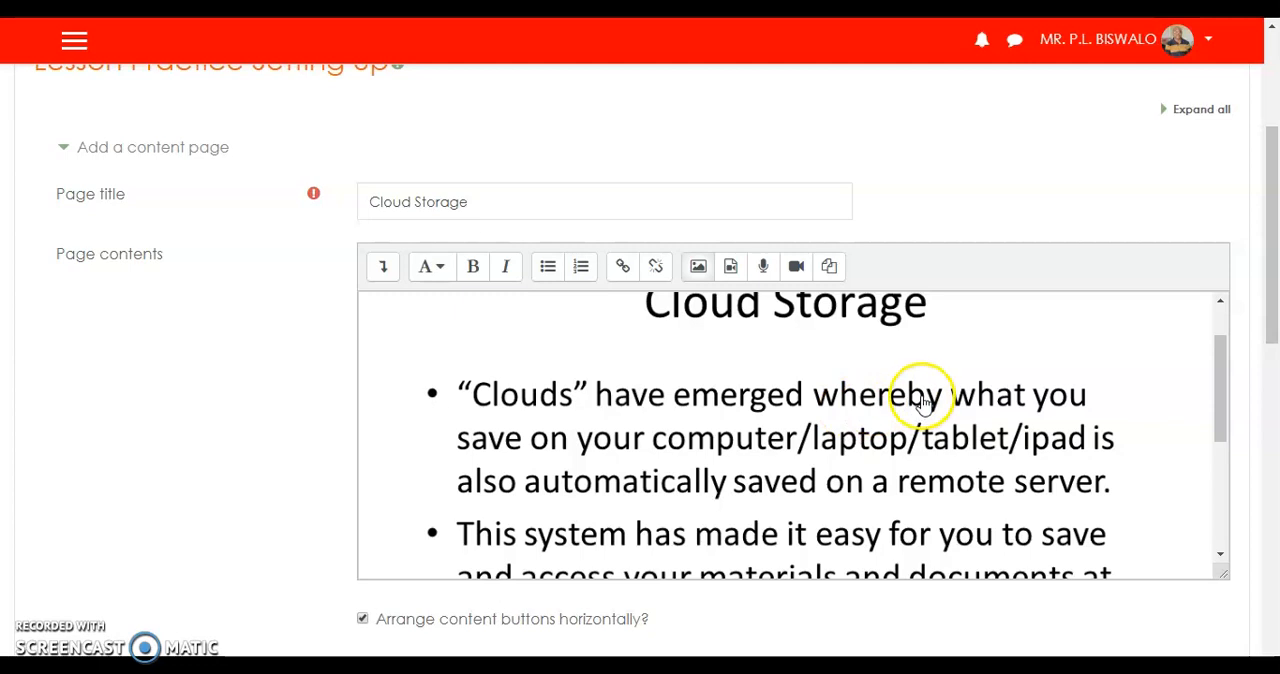
pyautogui.scroll(-5, 812, 406)
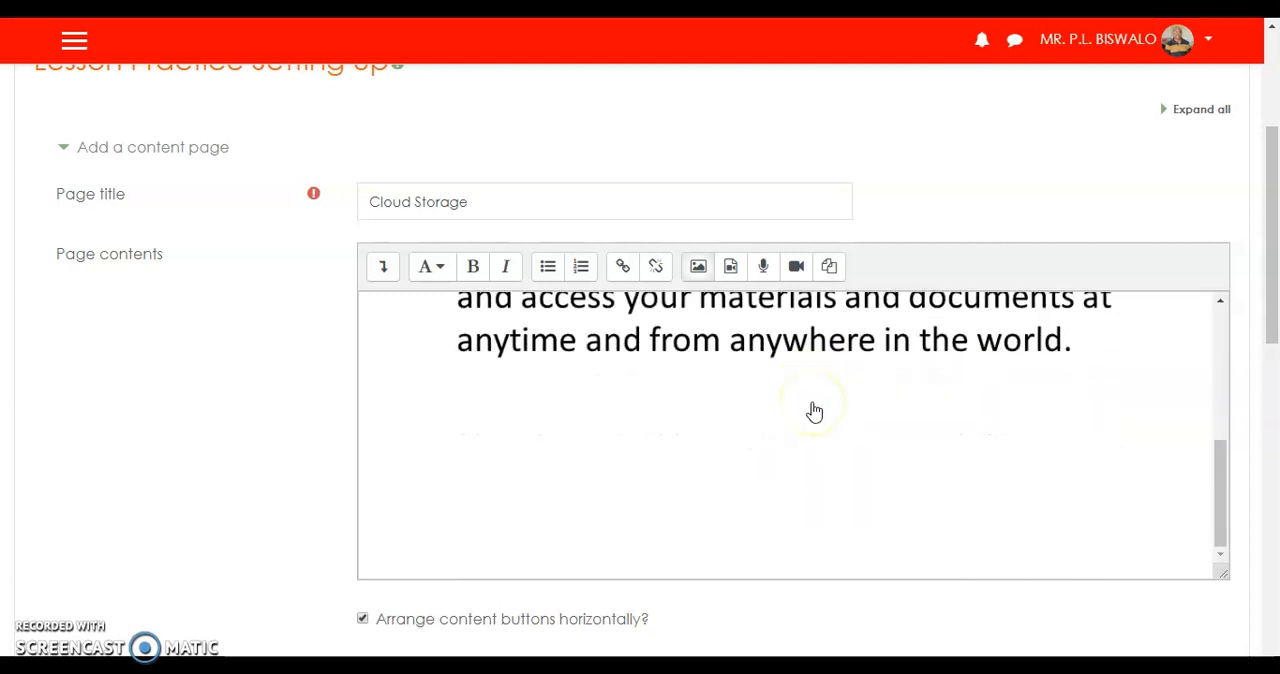
# Set the Content 1 description to "Example of cloud storage" and save the page.
pyautogui.scroll(-5, 814, 408)
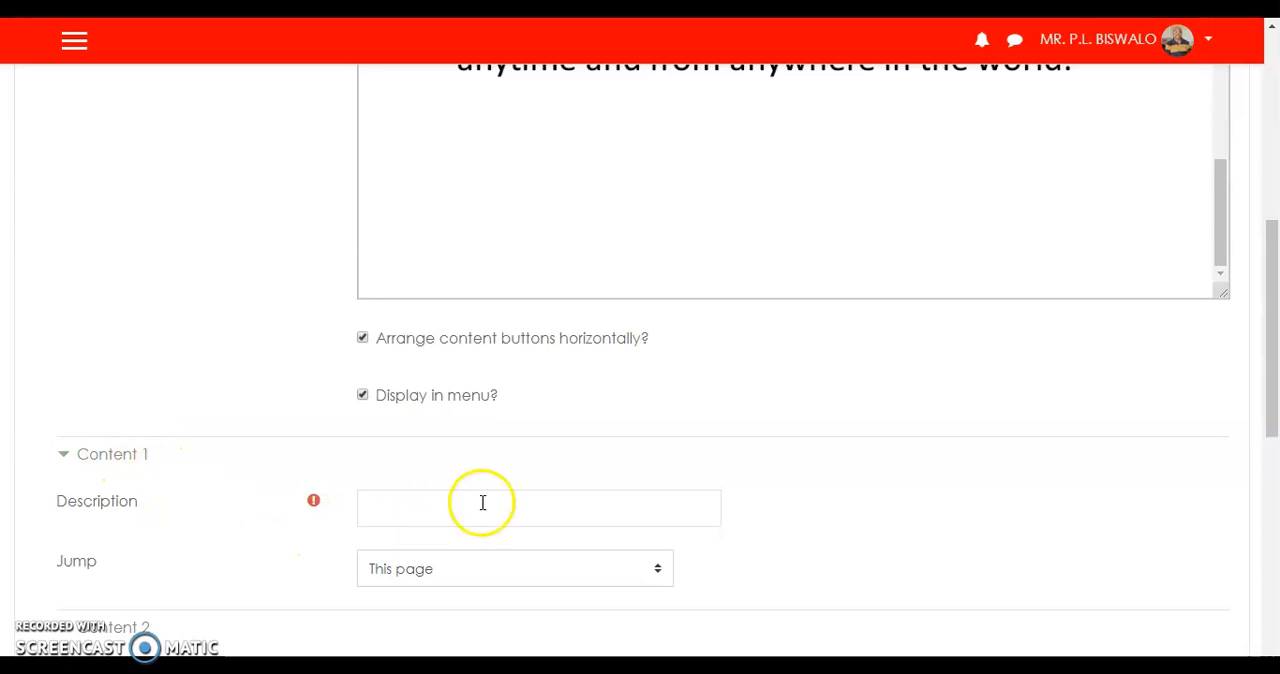
pyautogui.scroll(-2, 930, 500)
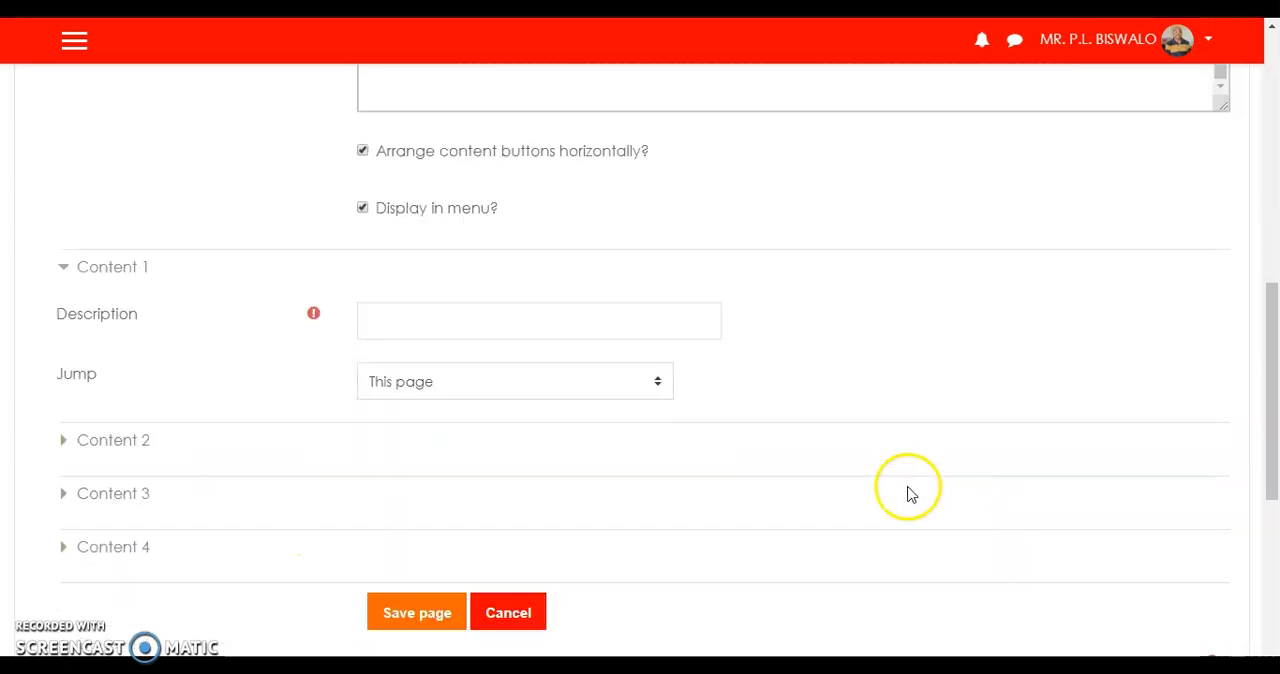
pyautogui.click(411, 325)
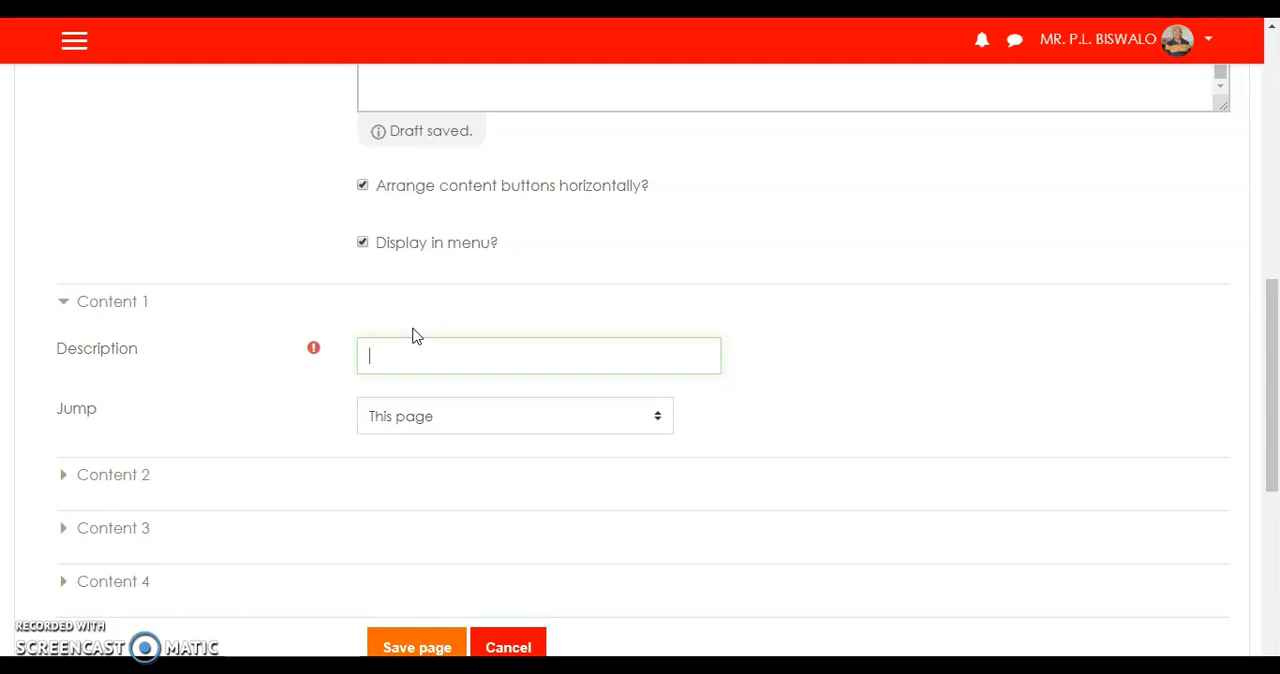
pyautogui.write('Ex')
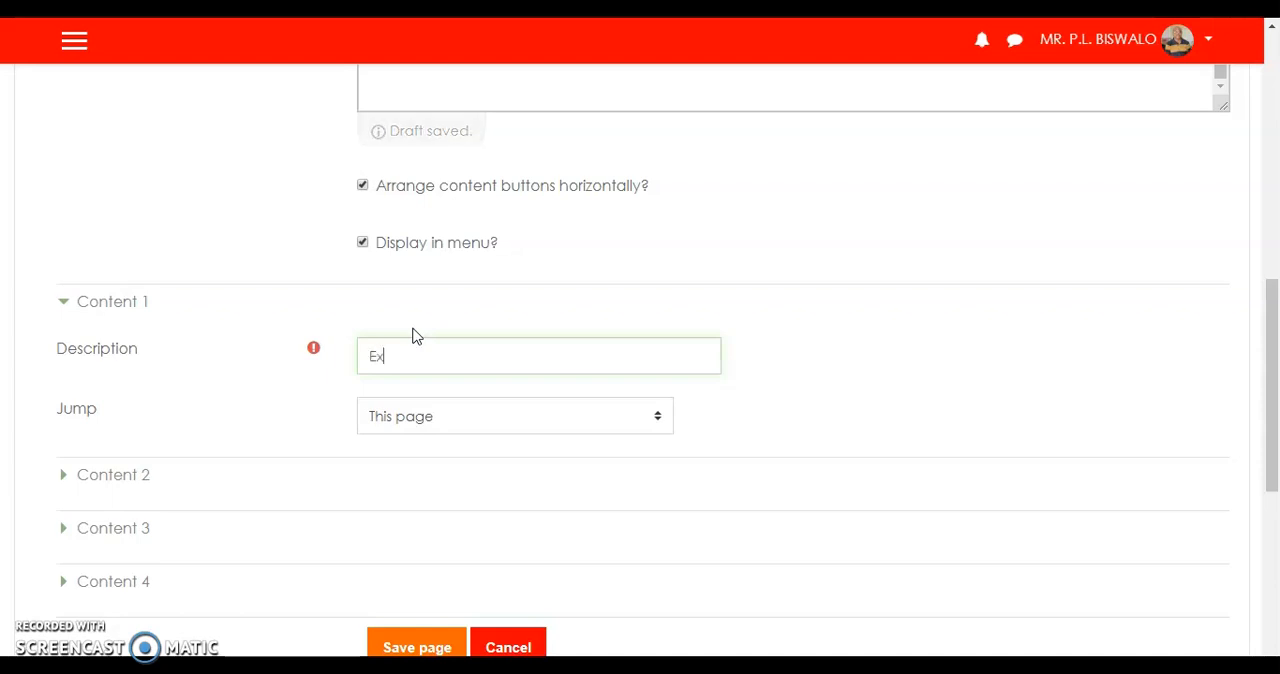
pyautogui.write('ample of cloud storage')
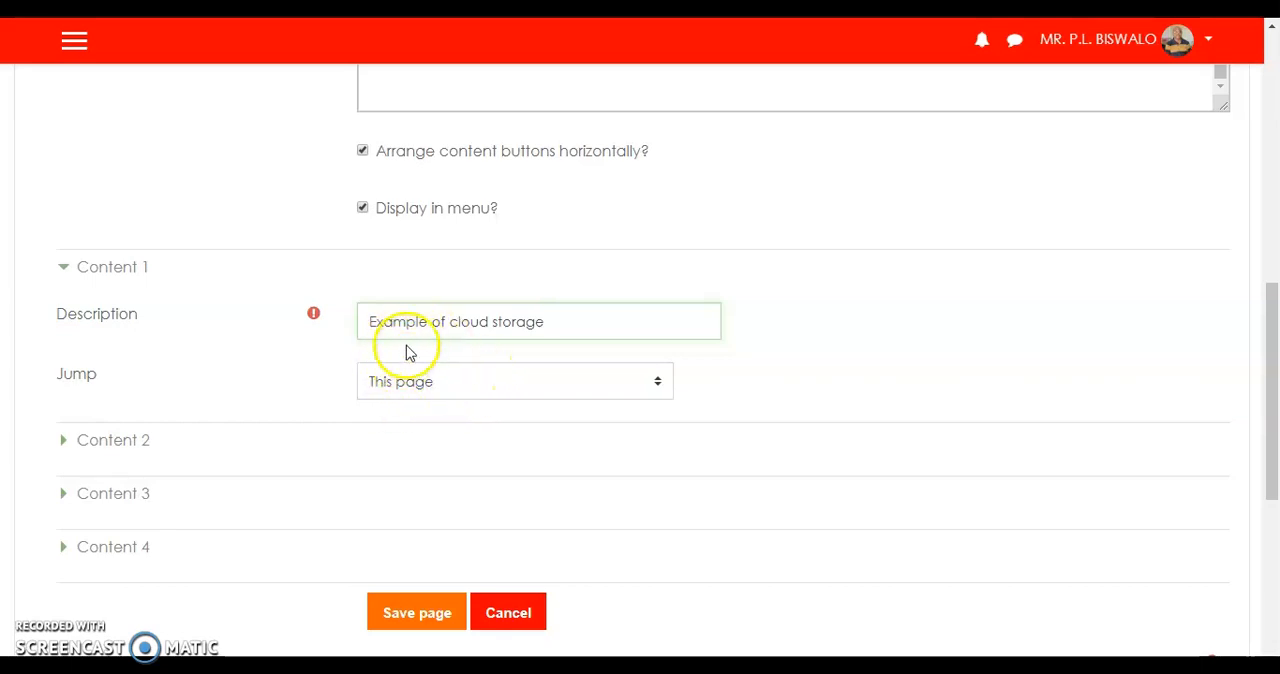
pyautogui.click(422, 620)
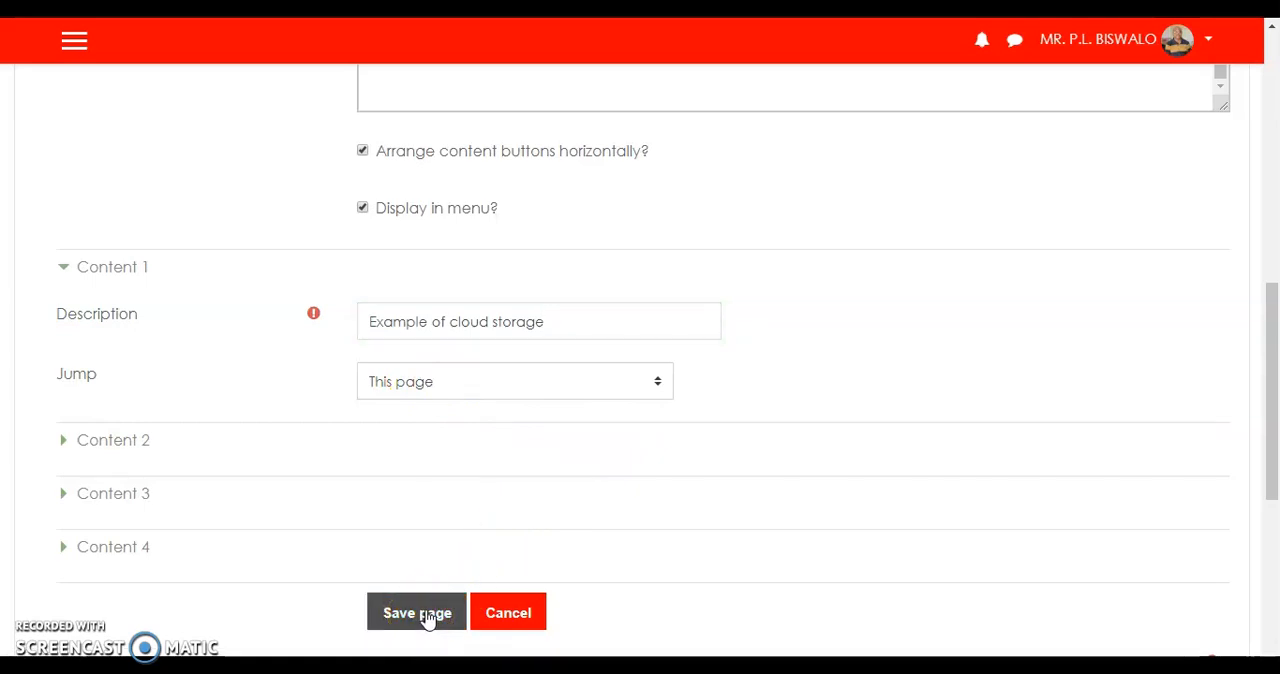
pyautogui.click(680, 380)
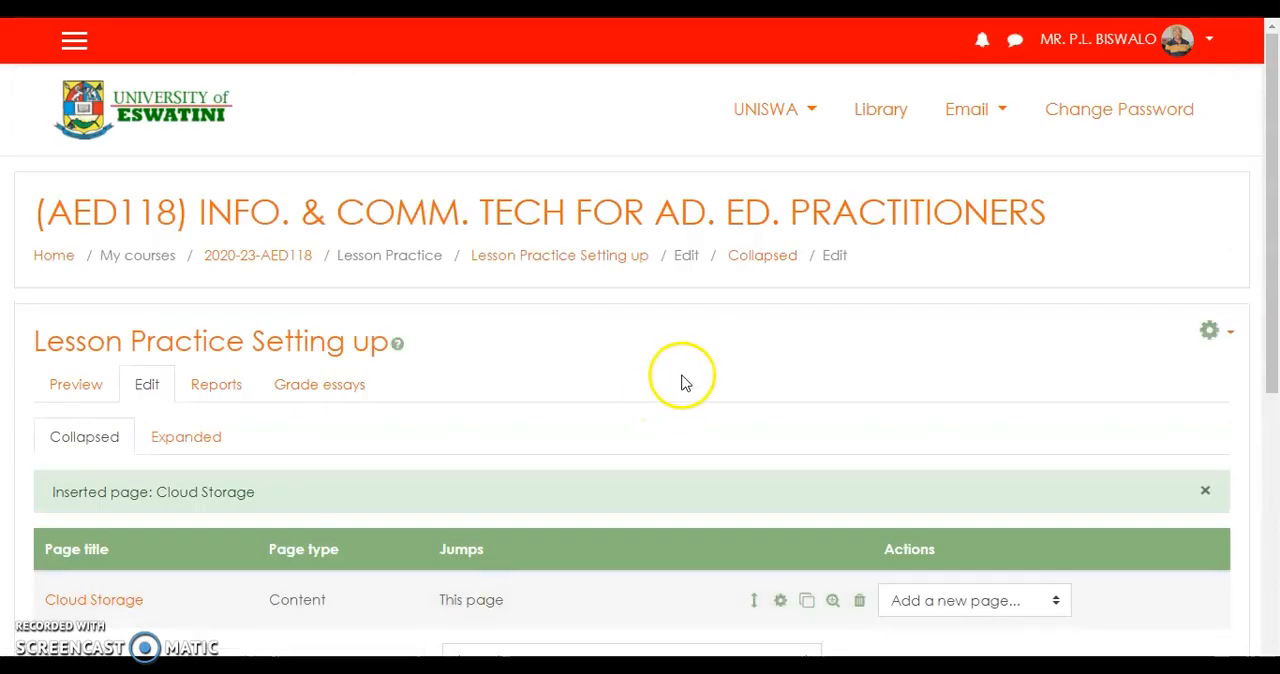
# Add another content page after the Cloud Storage page and title it "Examples of Cloud Storage".
pyautogui.scroll(-2, 679, 376)
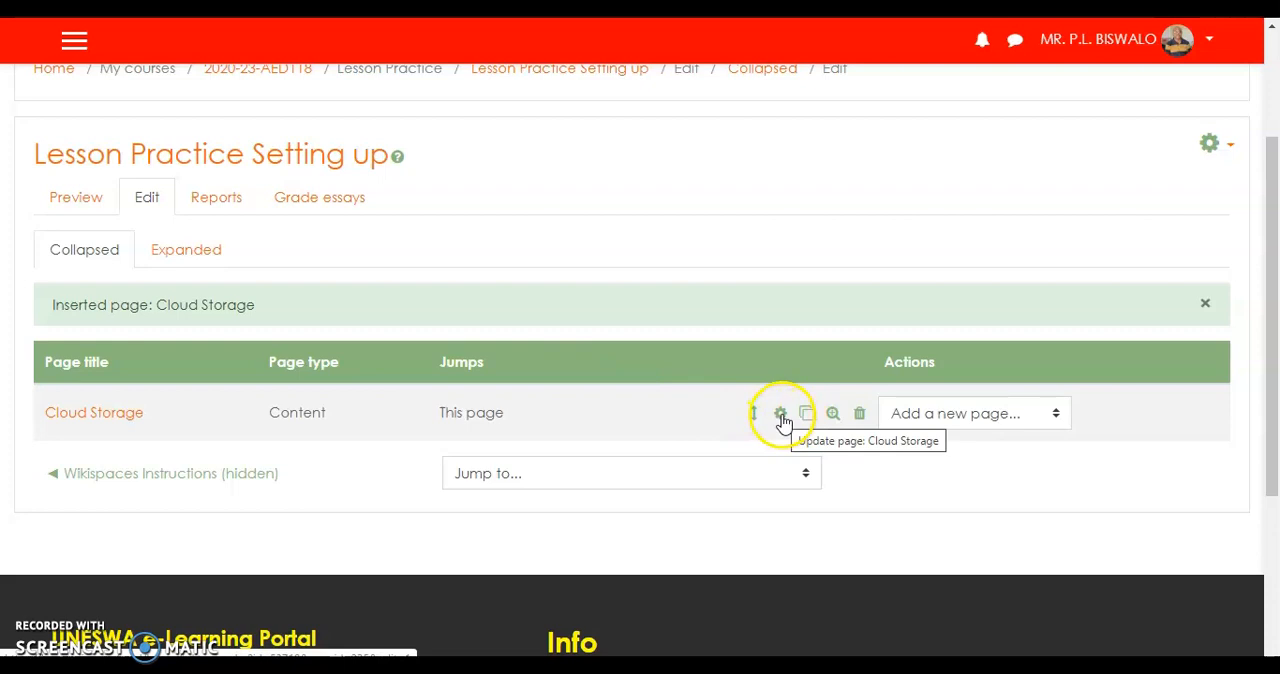
pyautogui.click(1053, 418)
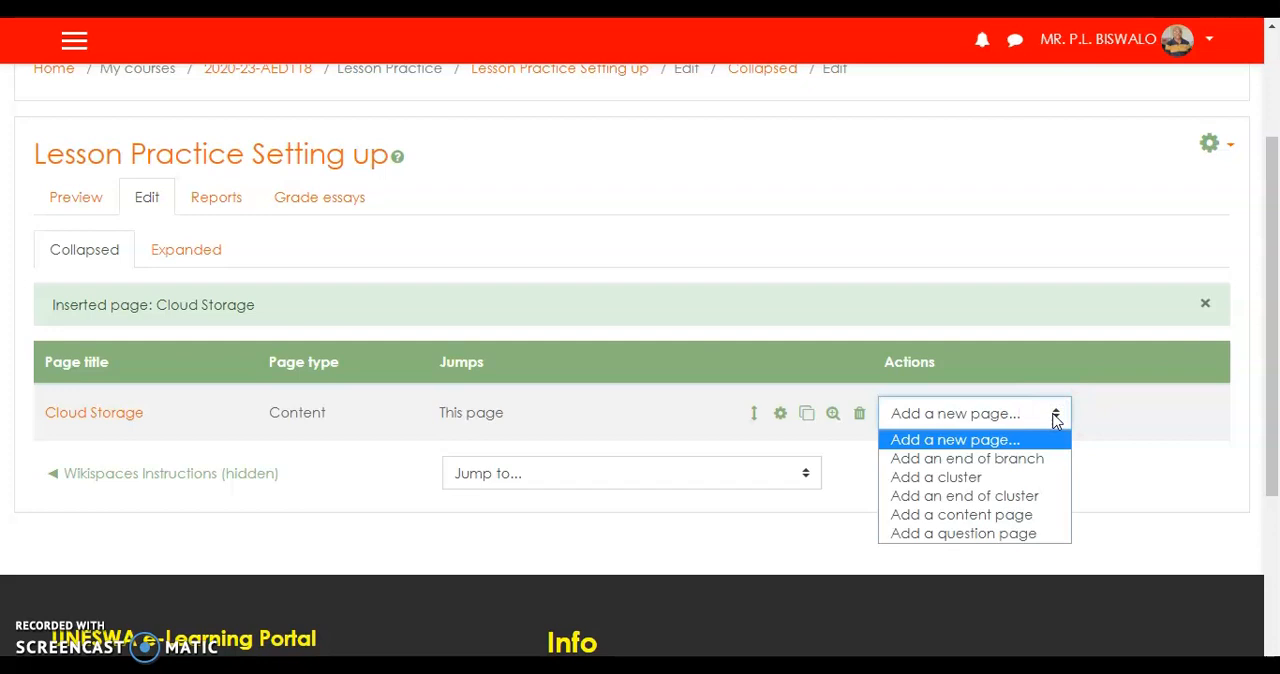
pyautogui.click(1003, 516)
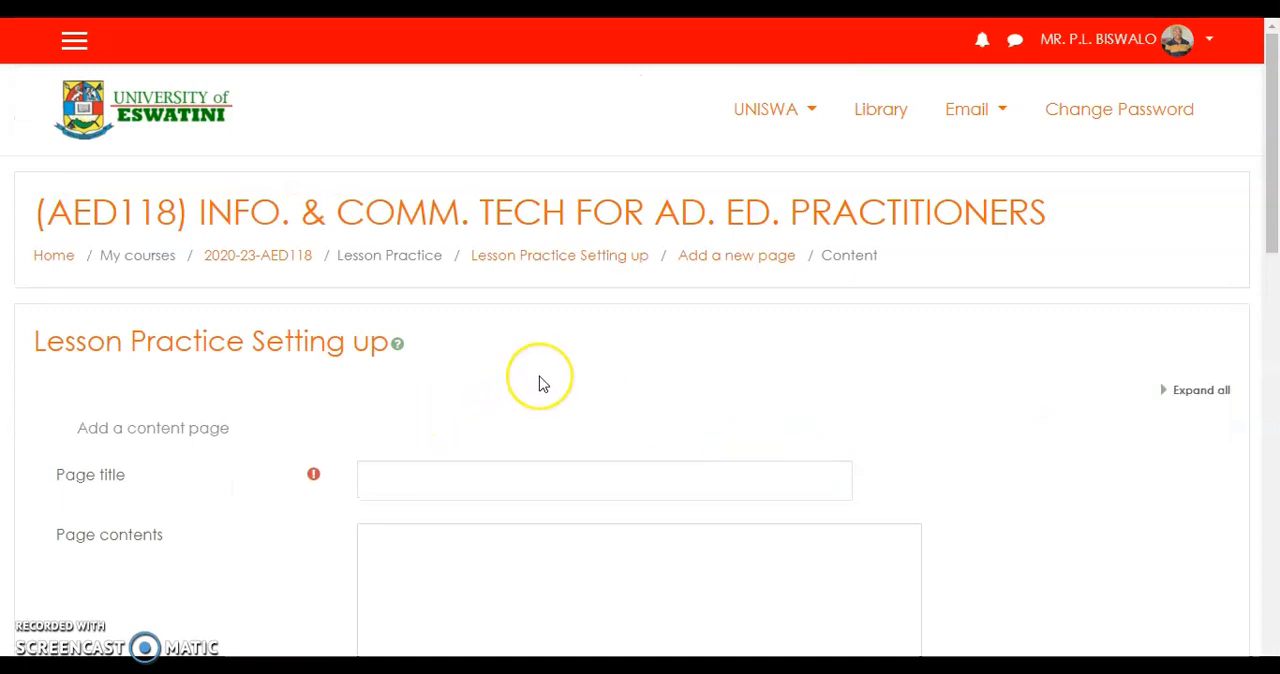
pyautogui.scroll(-2, 443, 486)
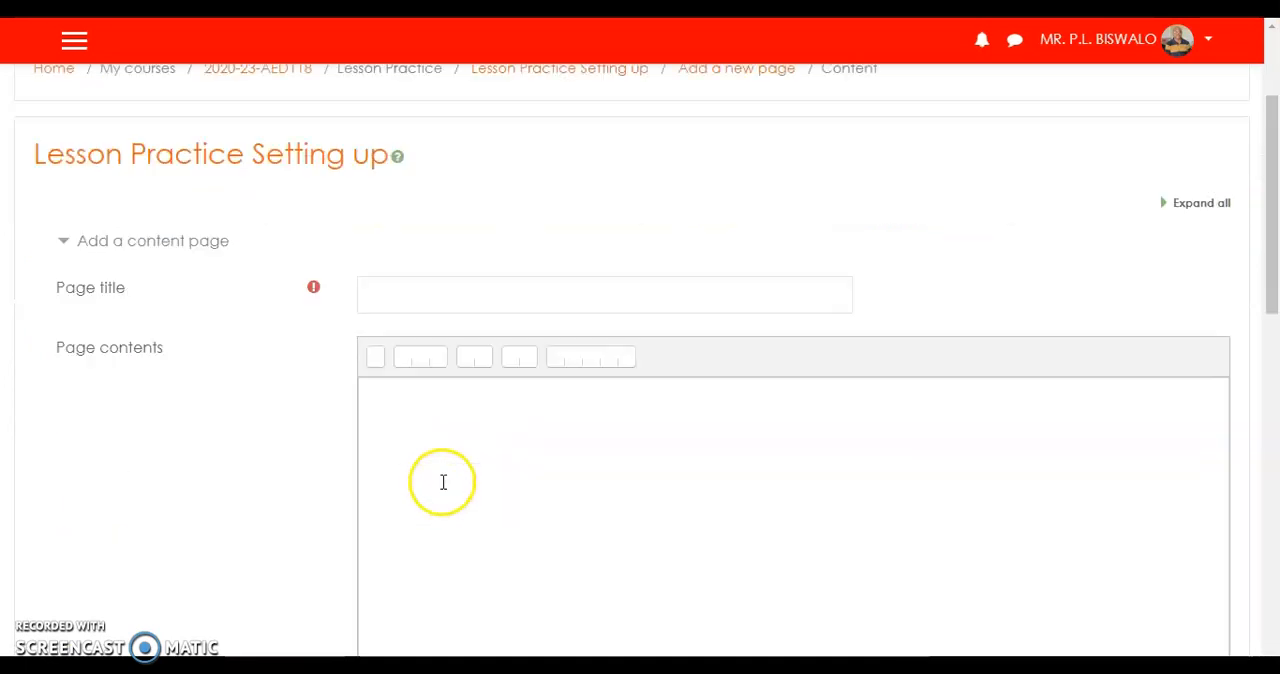
pyautogui.click(423, 292)
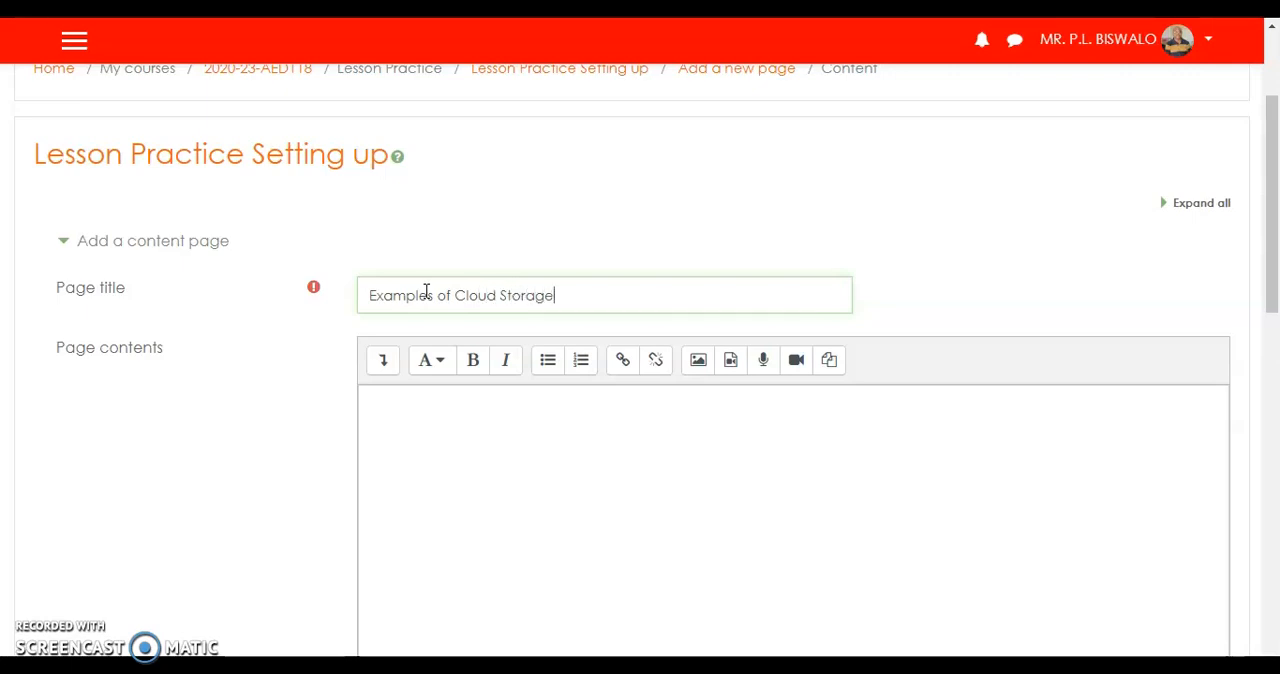
# Upload Slide5 and insert it as an image in the page contents, marking the description as not necessary.
pyautogui.click(420, 429)
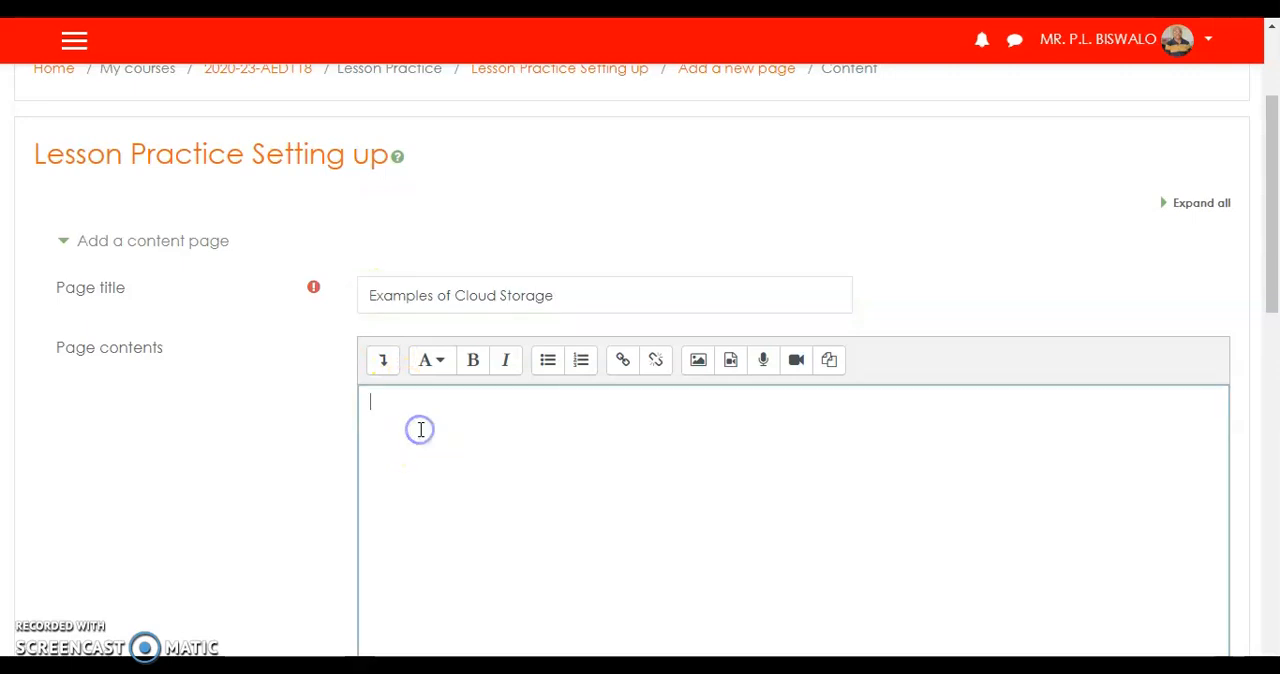
pyautogui.click(700, 364)
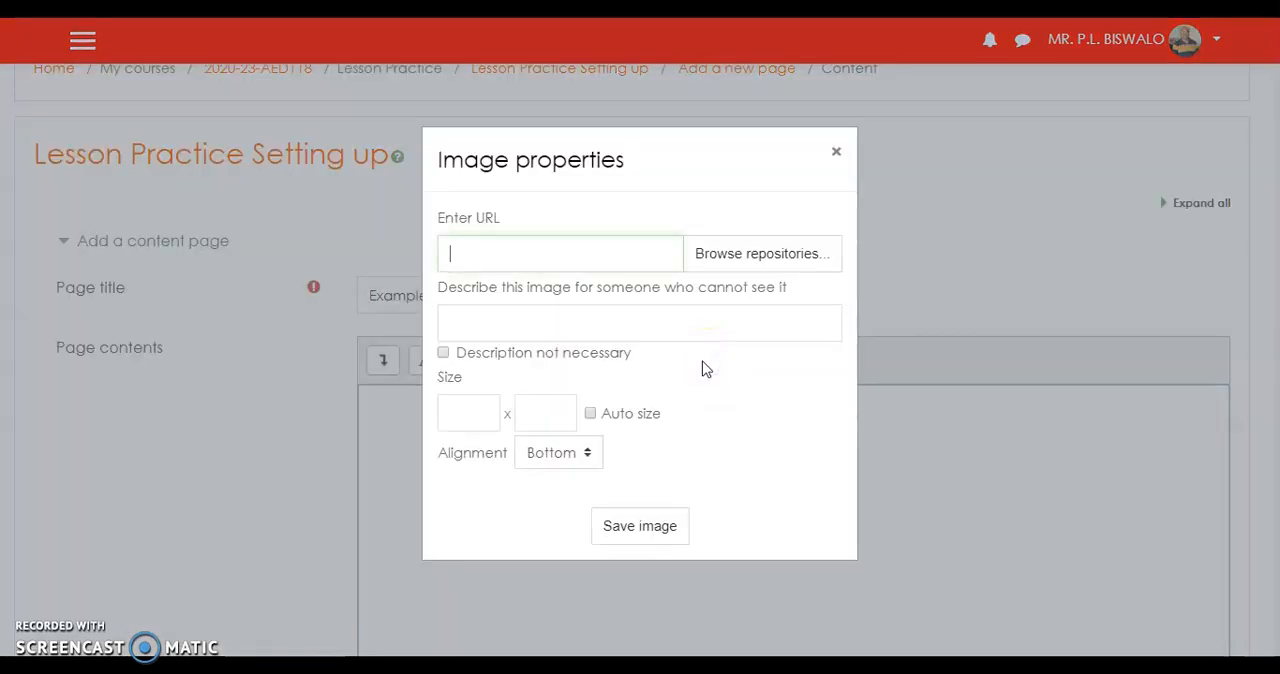
pyautogui.click(770, 256)
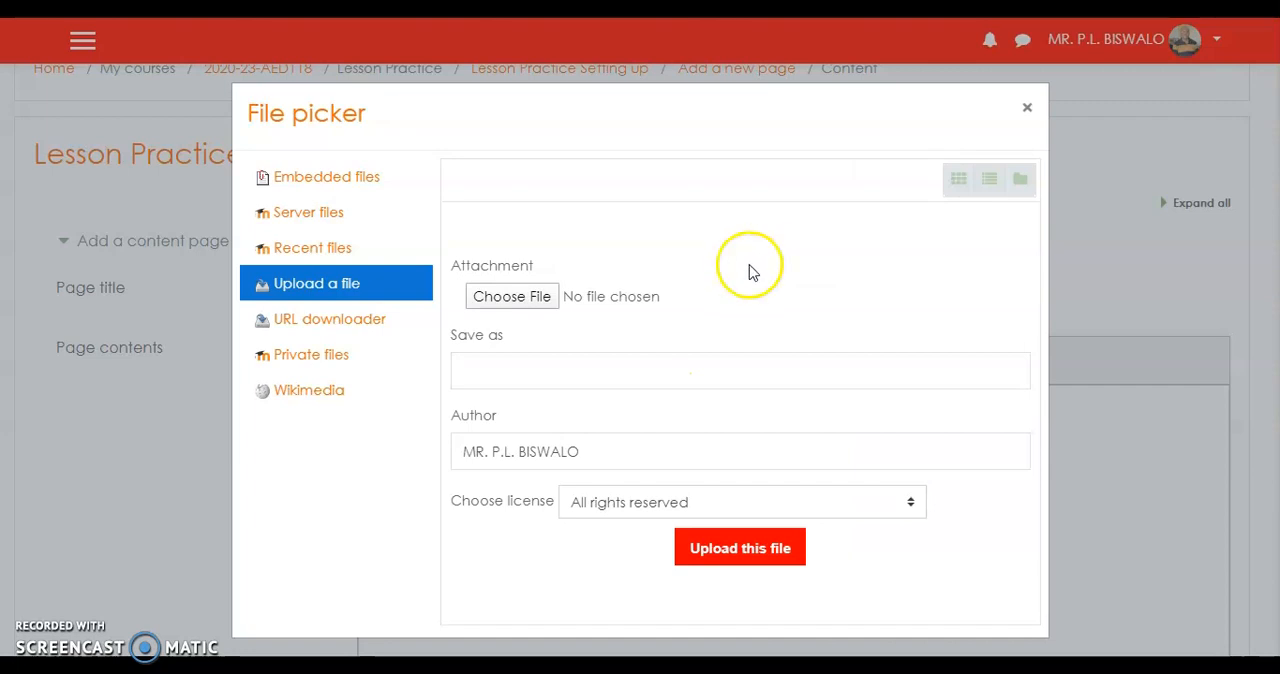
pyautogui.click(541, 297)
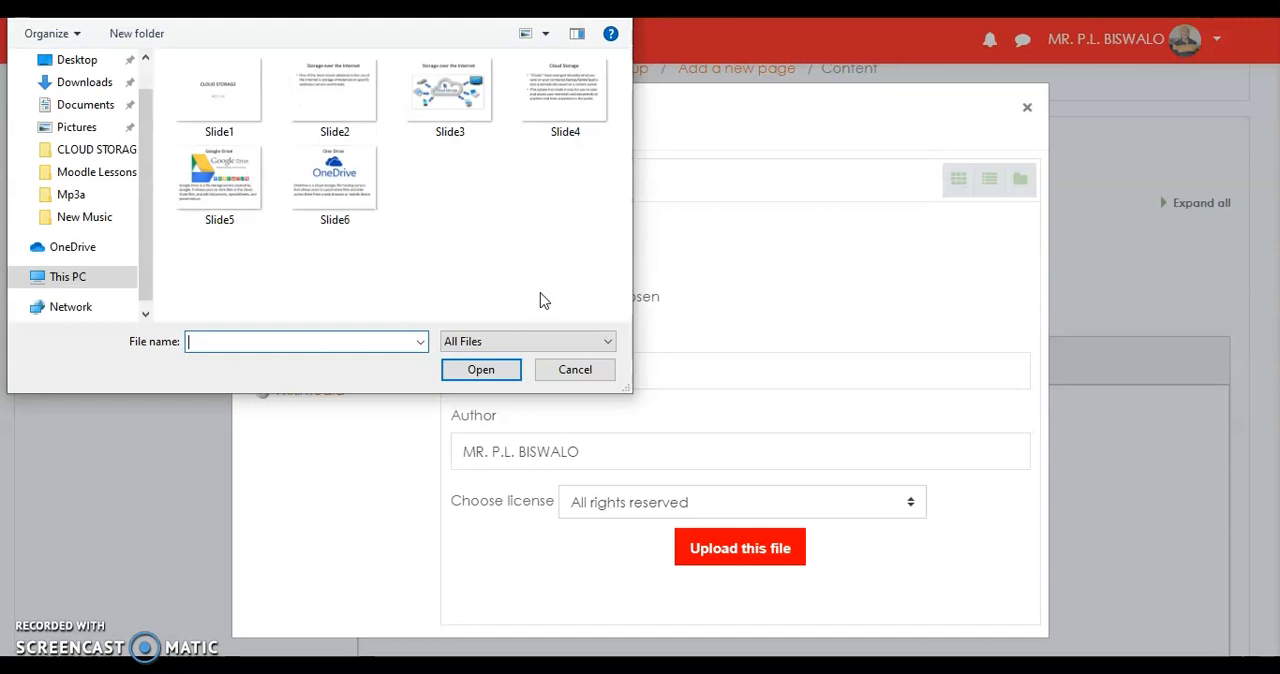
pyautogui.click(218, 177)
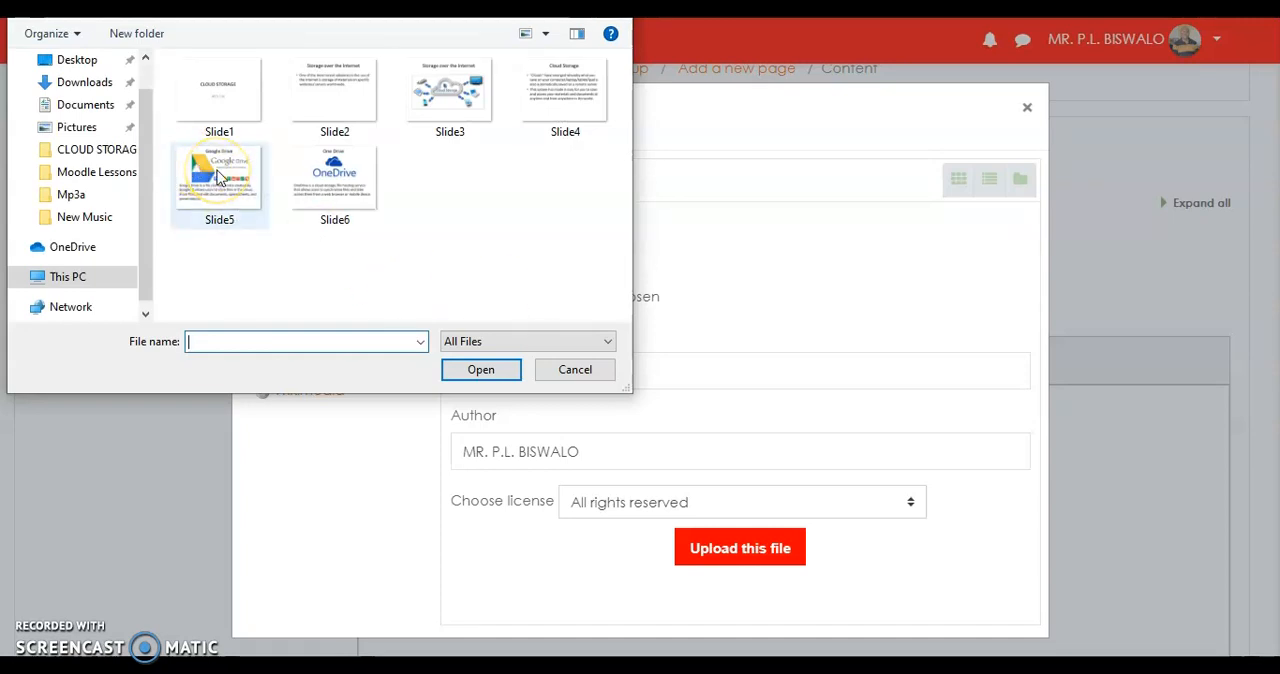
pyautogui.click(215, 178)
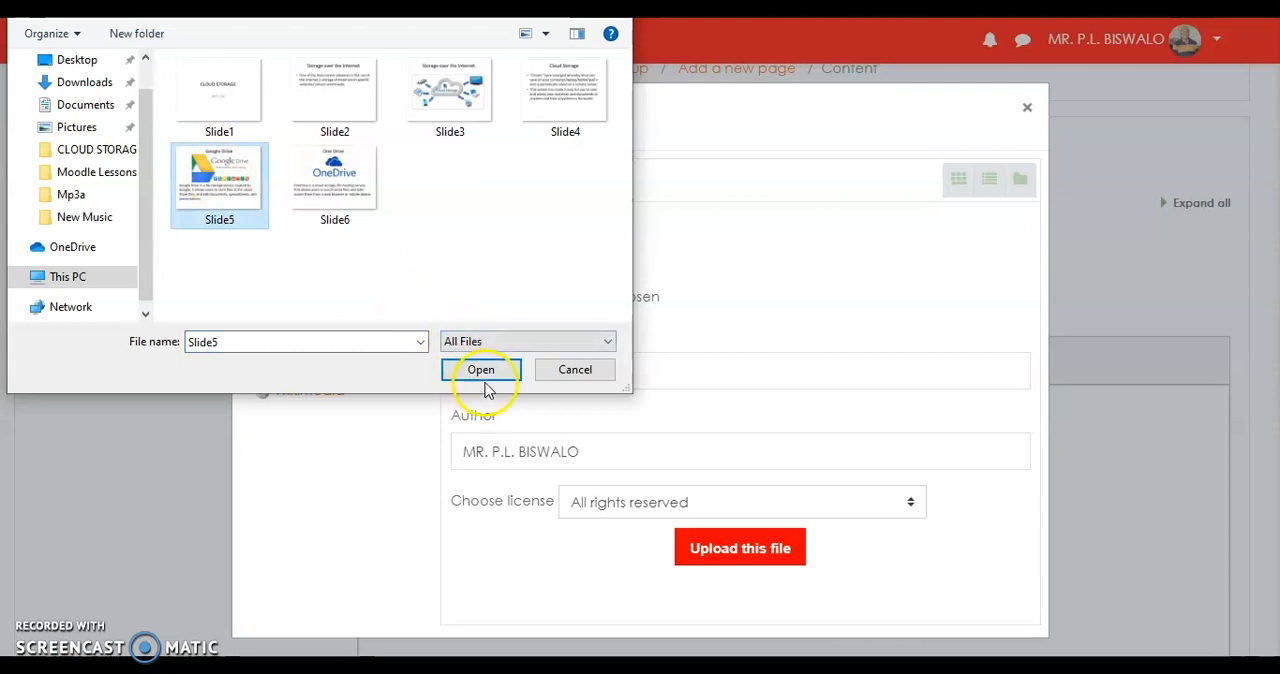
pyautogui.click(487, 372)
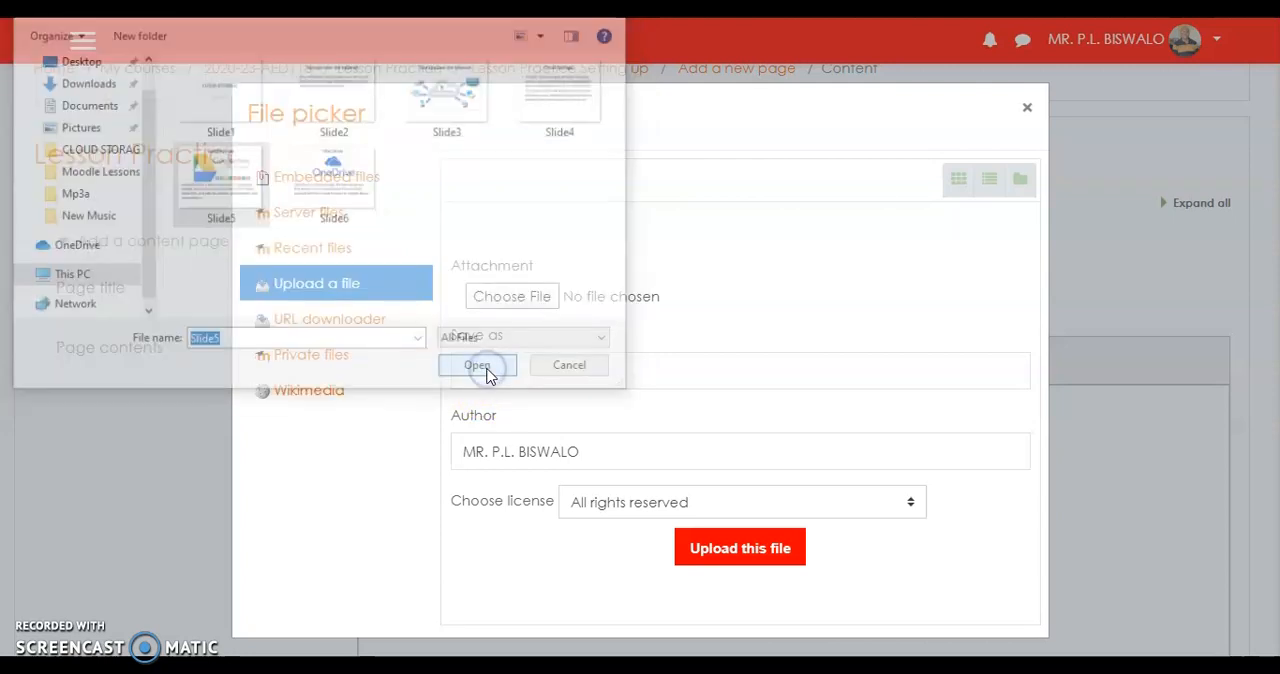
pyautogui.click(727, 550)
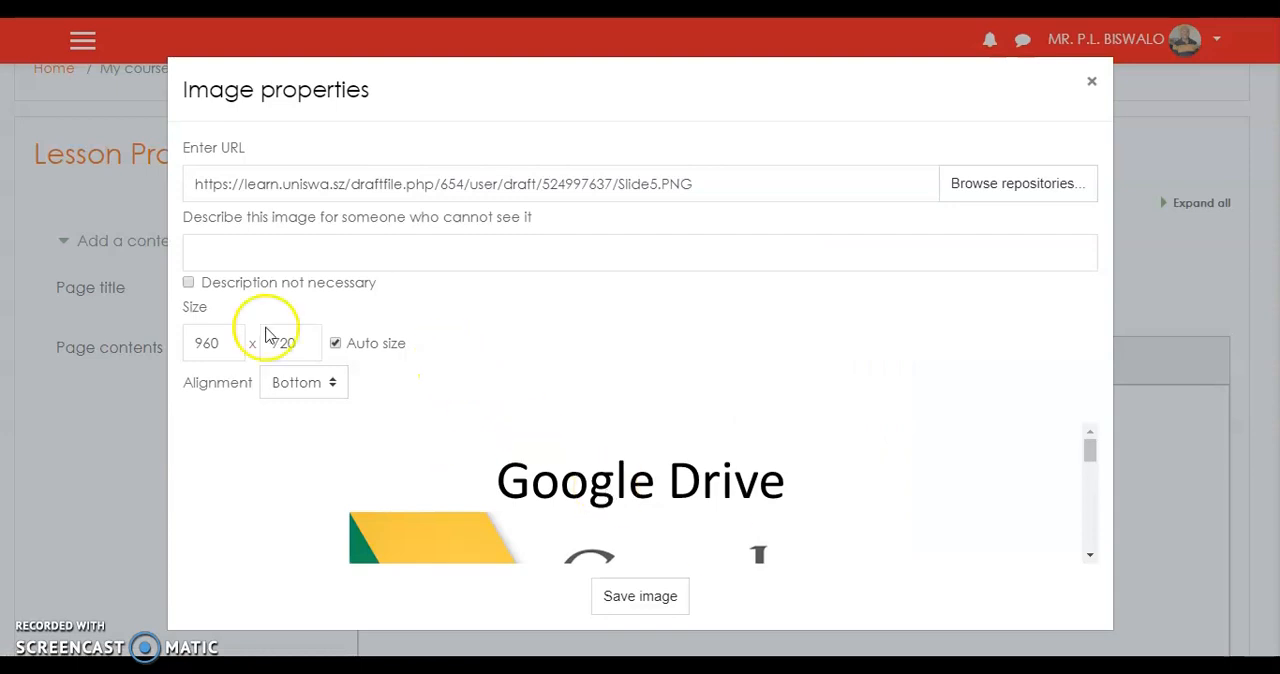
pyautogui.click(189, 284)
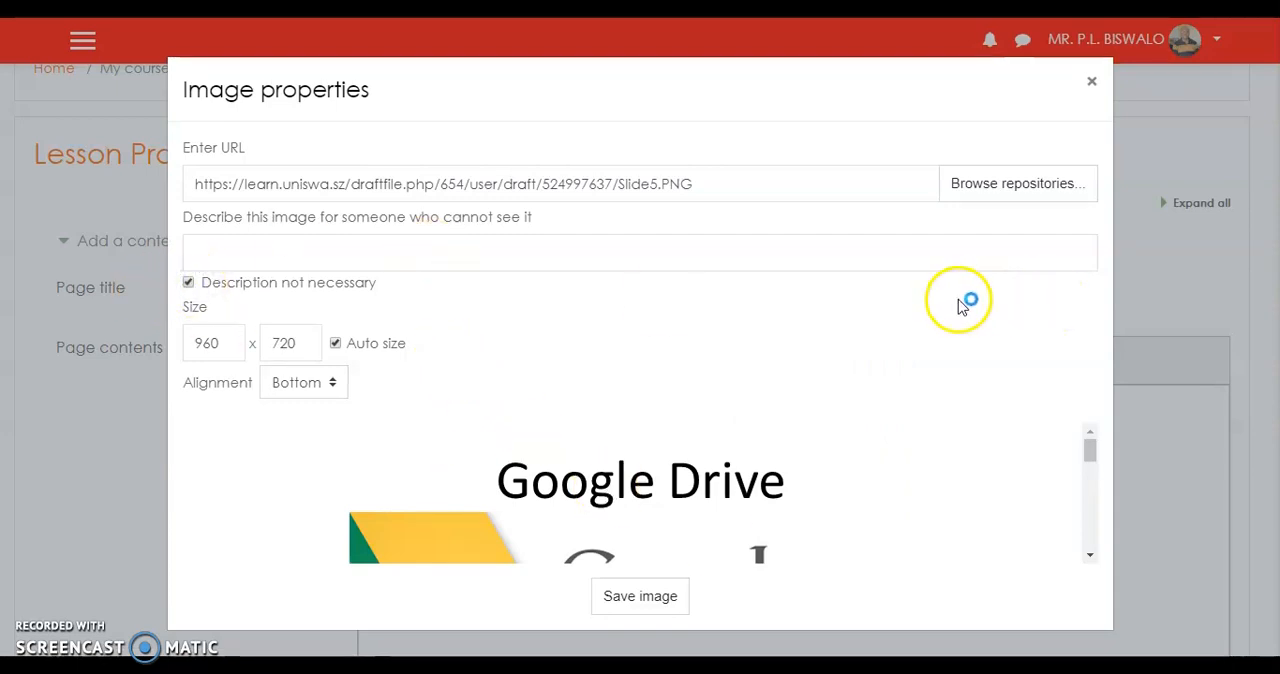
pyautogui.click(636, 603)
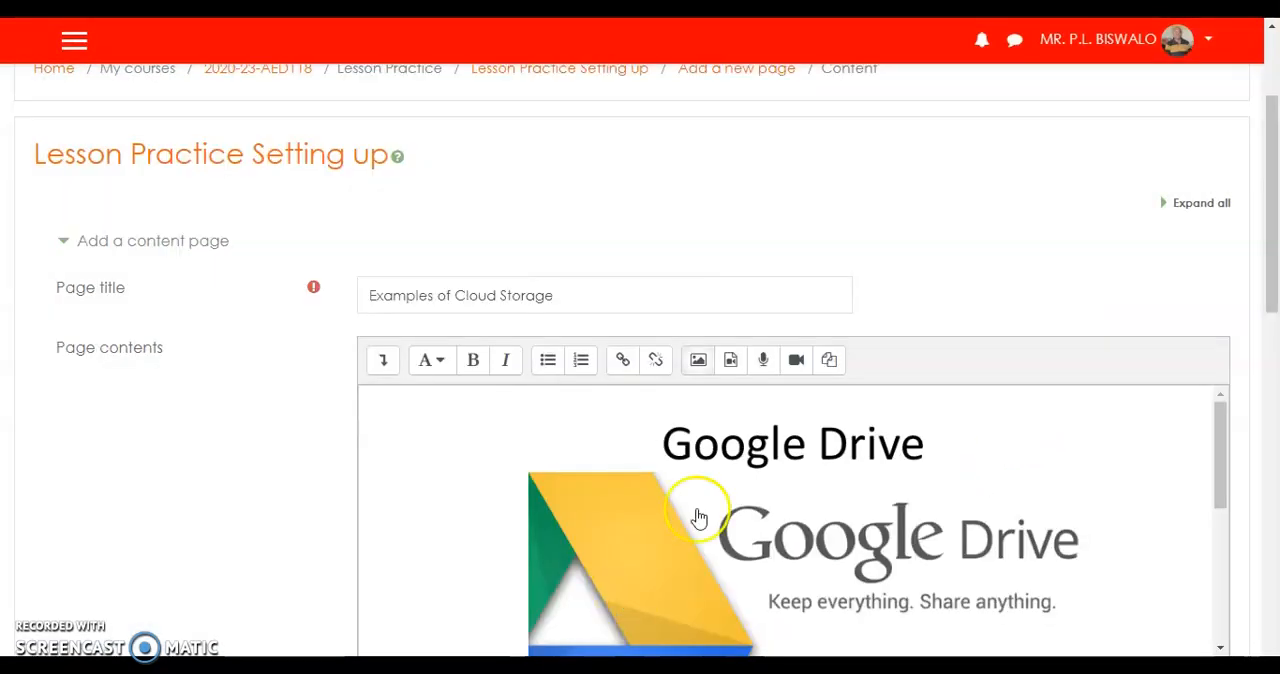
# Set the Content 1 description to "Self-Check" and save the Examples of Cloud Storage page.
pyautogui.scroll(-5, 903, 493)
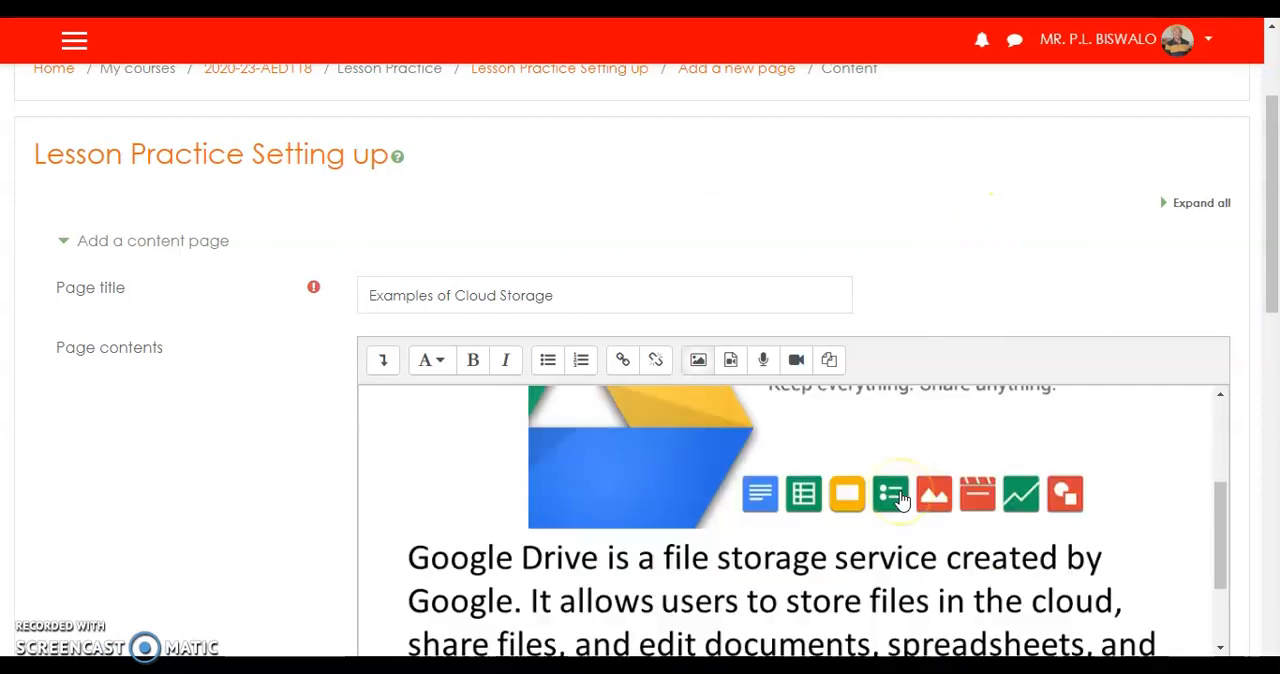
pyautogui.scroll(3, 903, 497)
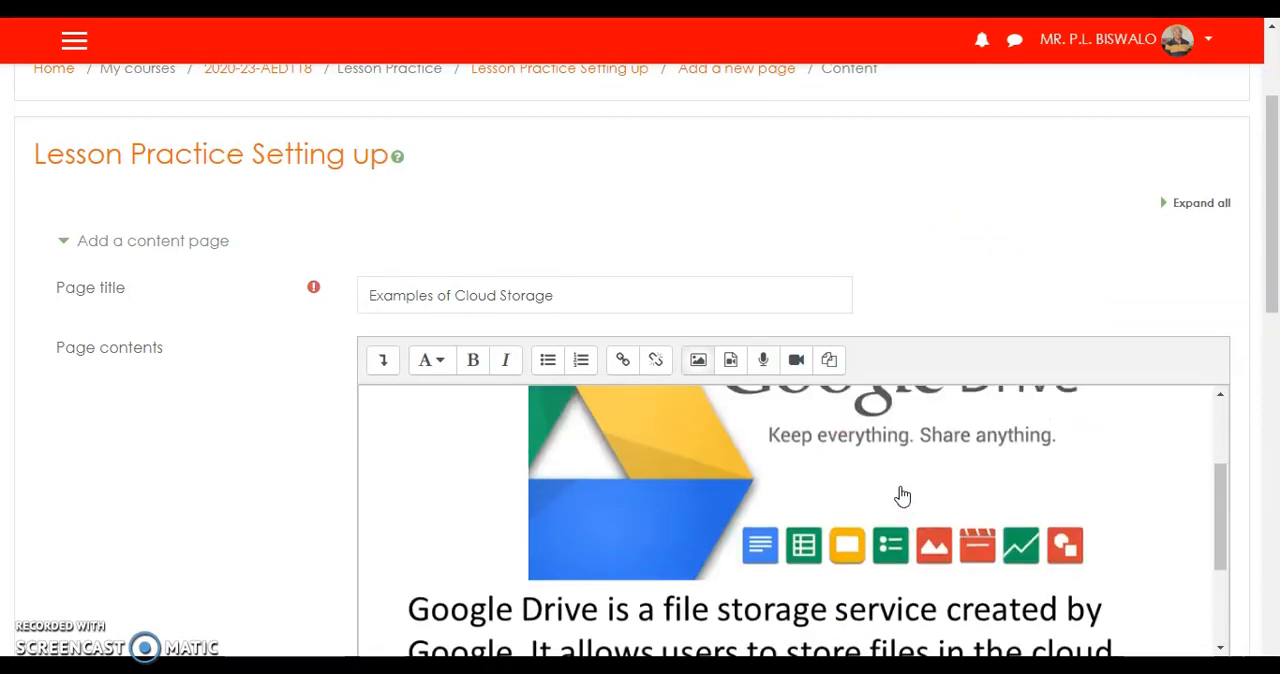
pyautogui.scroll(-3, 900, 494)
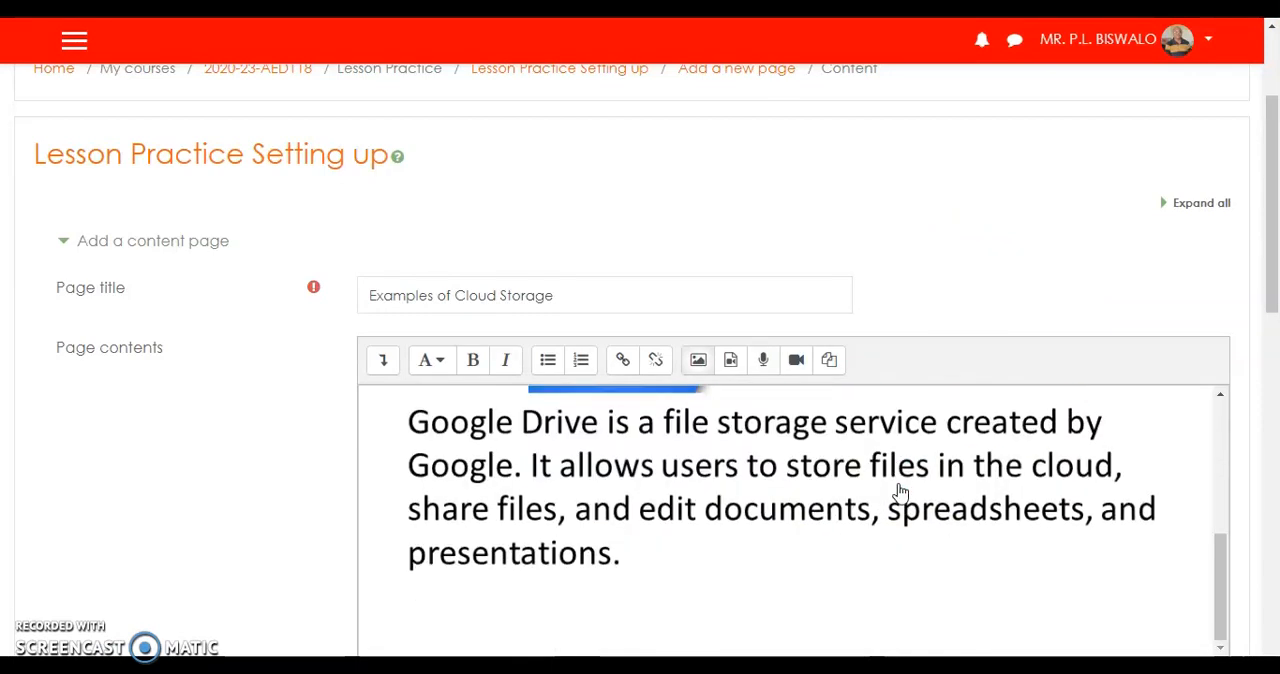
pyautogui.moveTo(1273, 232)
pyautogui.mouseDown()
pyautogui.moveTo(1274, 382)
pyautogui.moveTo(1277, 358)
pyautogui.mouseUp()
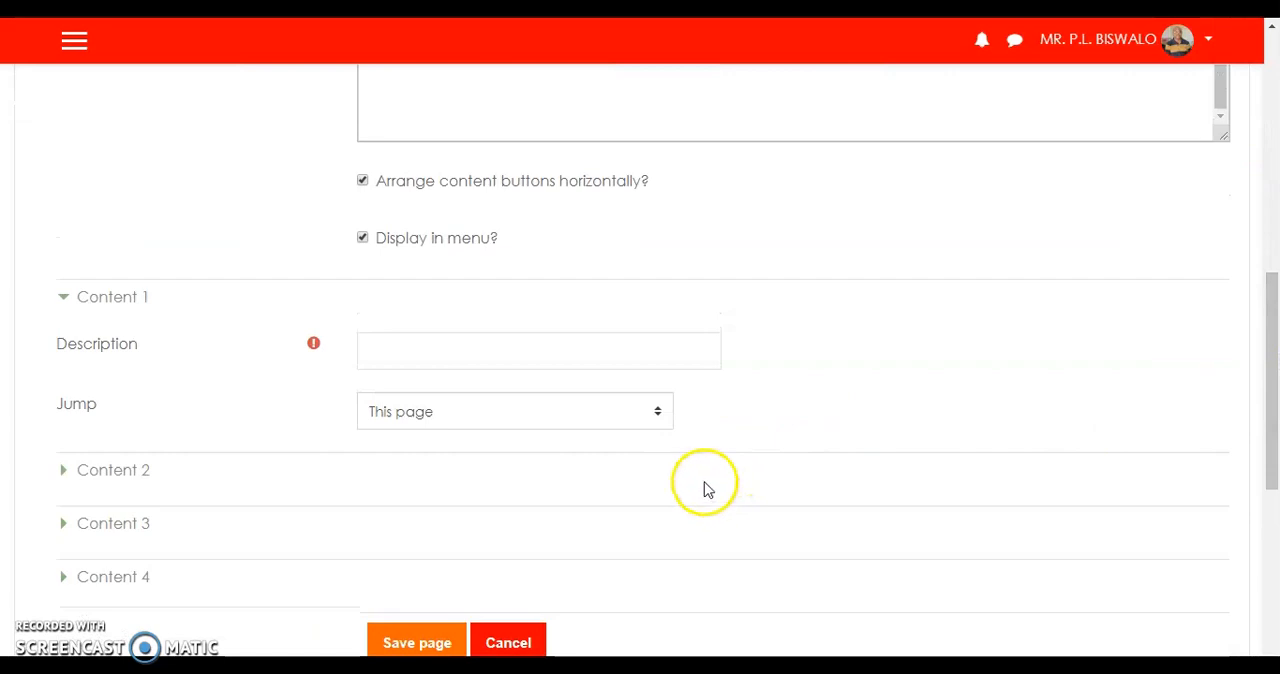
pyautogui.click(421, 346)
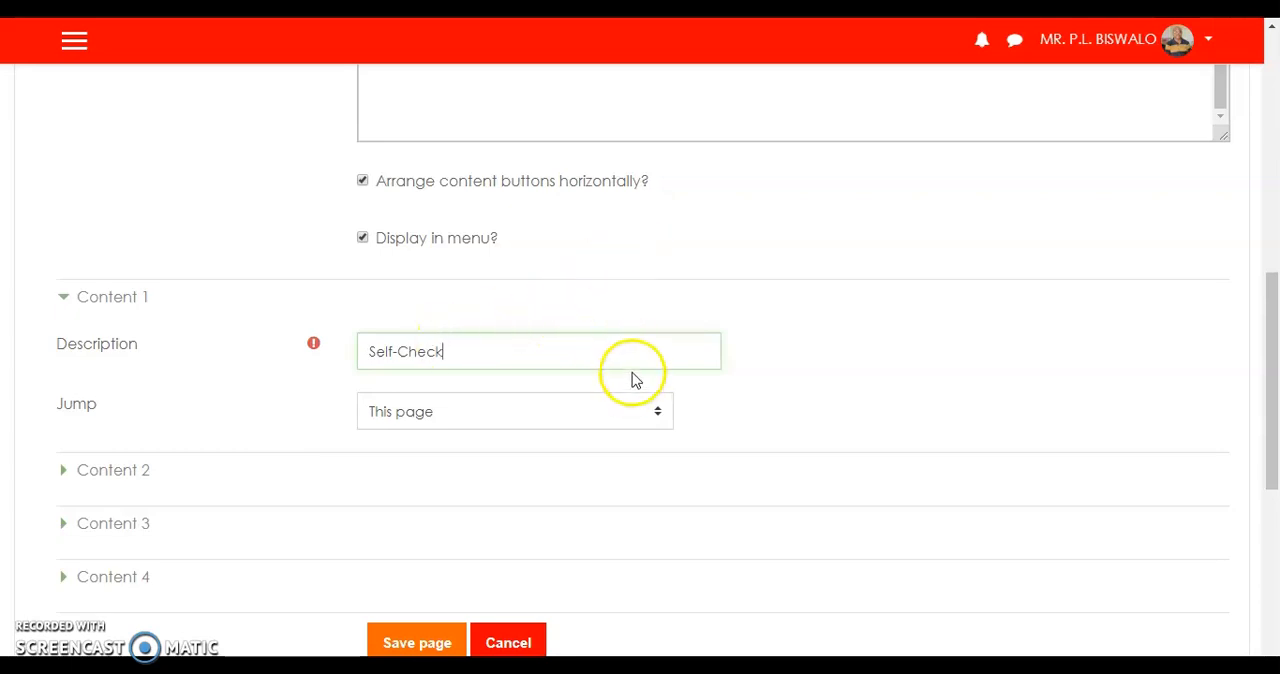
pyautogui.click(420, 645)
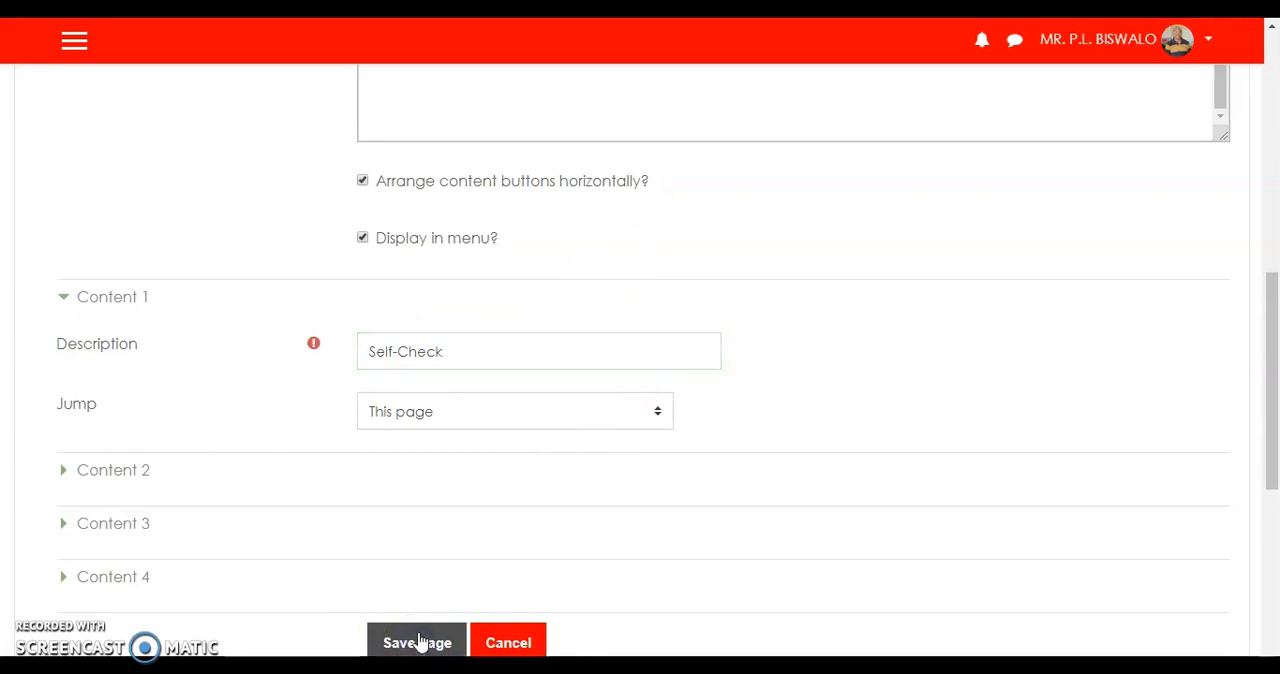
# Preview the lesson and look through the Cloud Storage page down to its content button.
pyautogui.scroll(4, 786, 386)
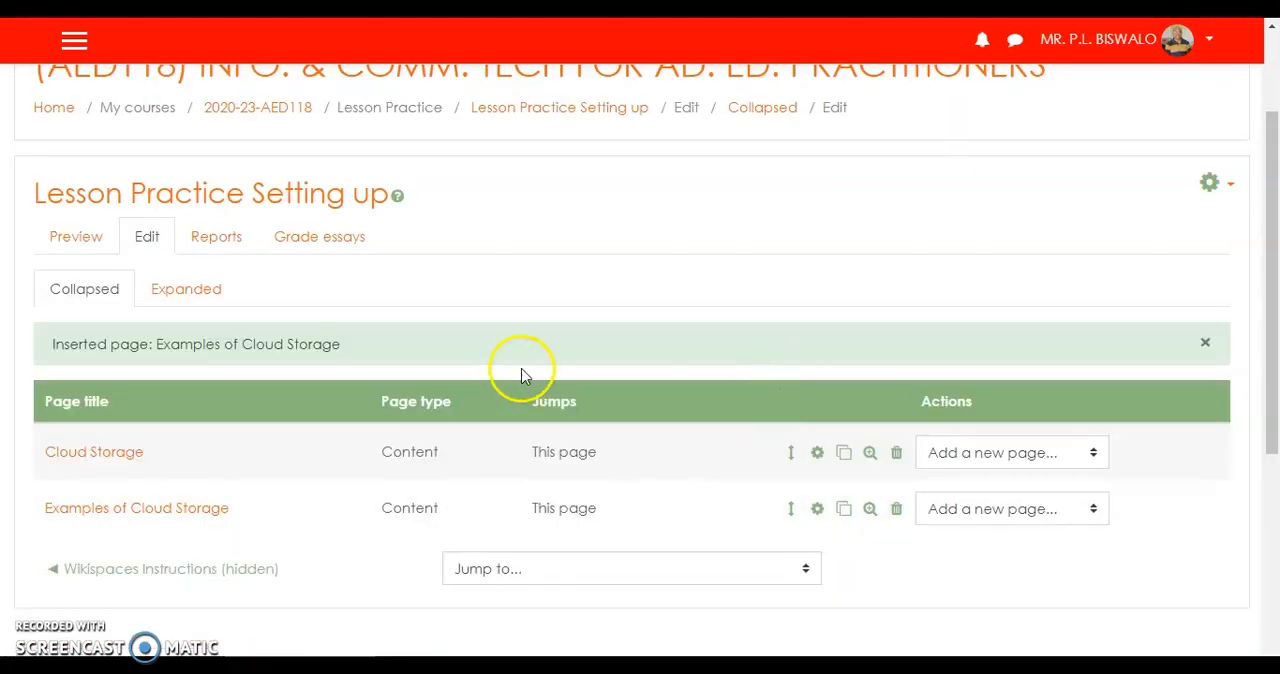
pyautogui.click(67, 247)
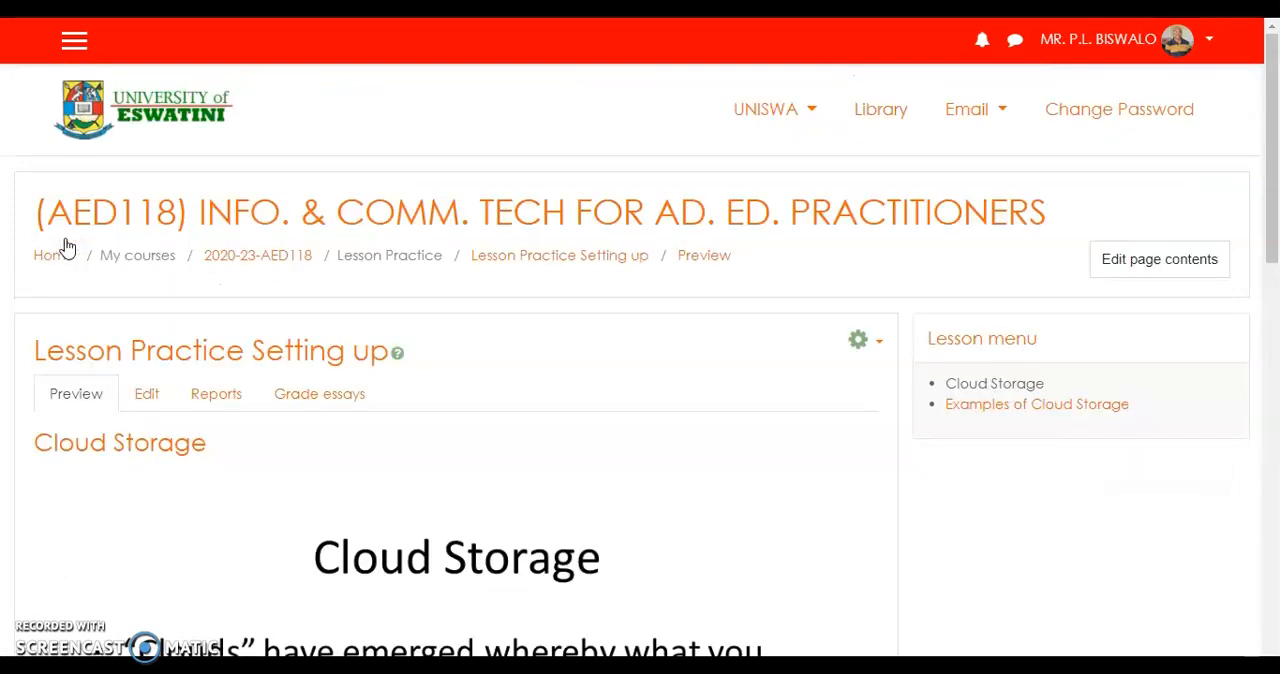
pyautogui.scroll(-5, 623, 400)
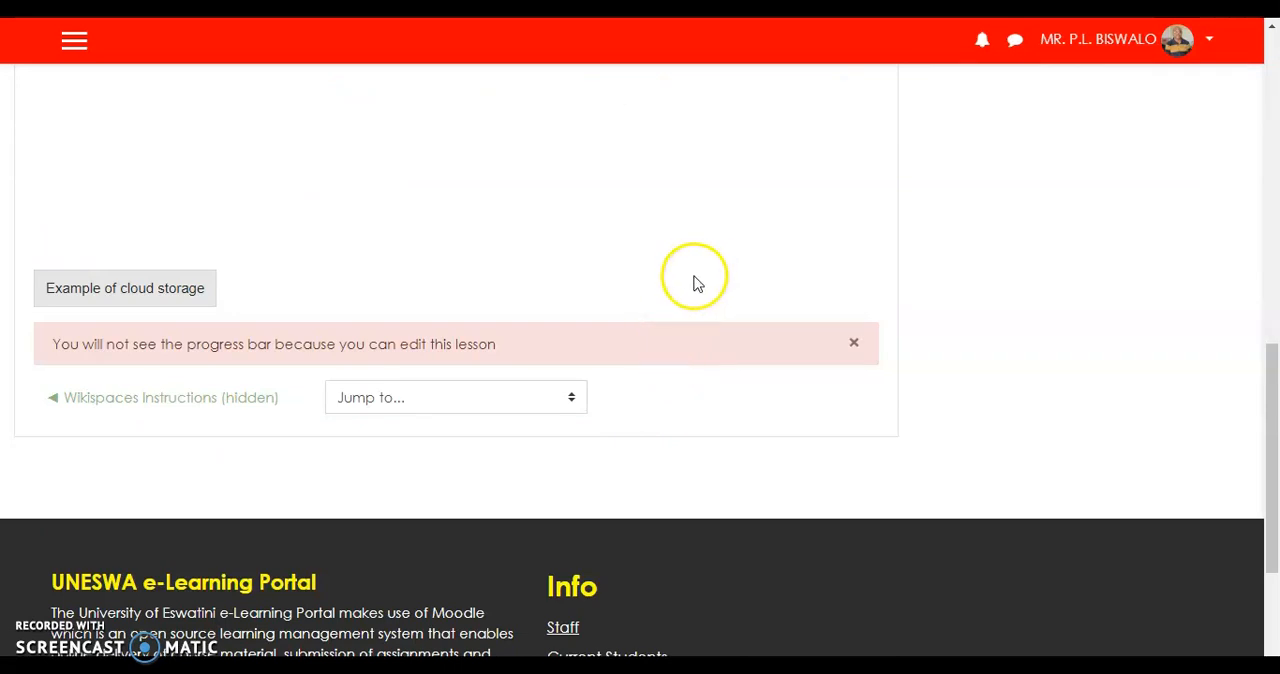
pyautogui.scroll(6, 690, 290)
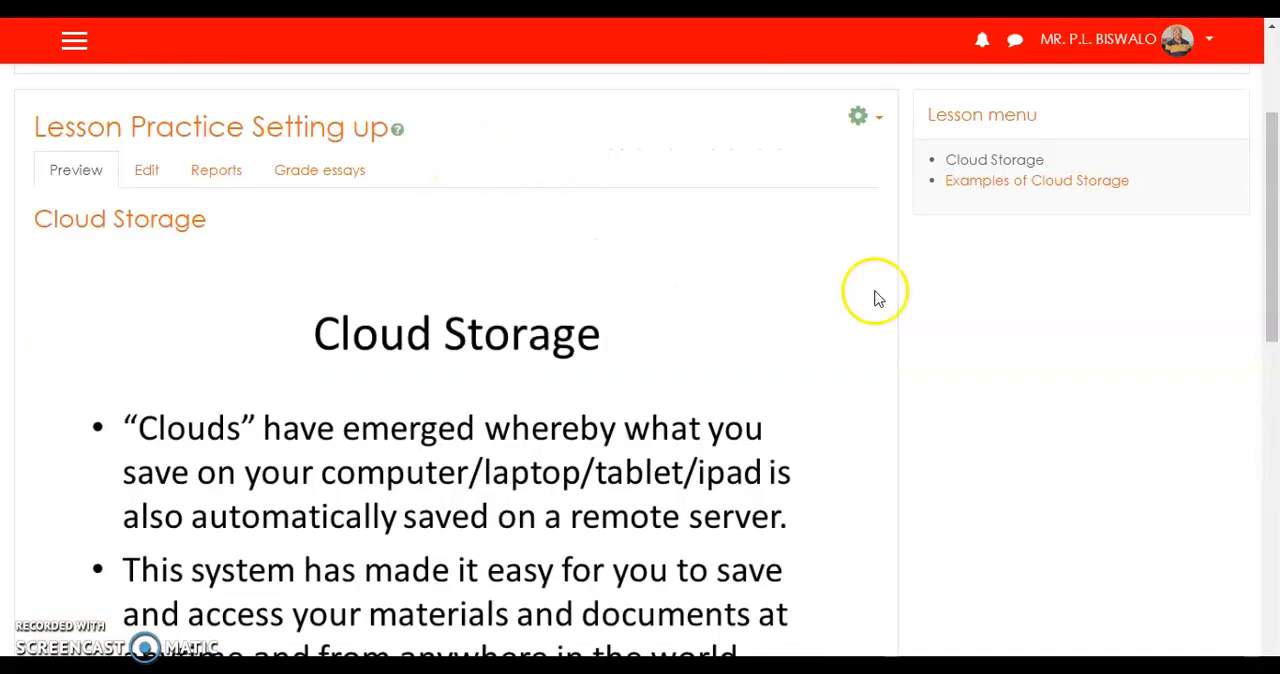
pyautogui.scroll(-2, 697, 448)
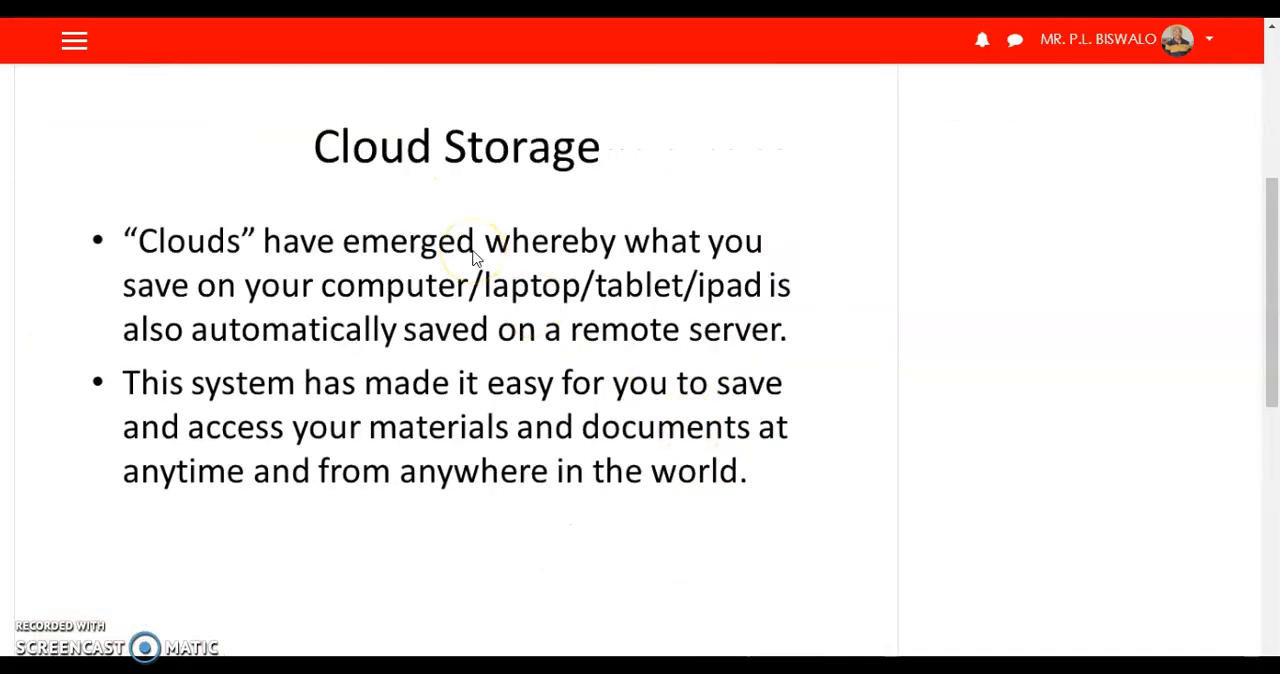
pyautogui.scroll(3, 471, 257)
pyautogui.scroll(-6, 474, 271)
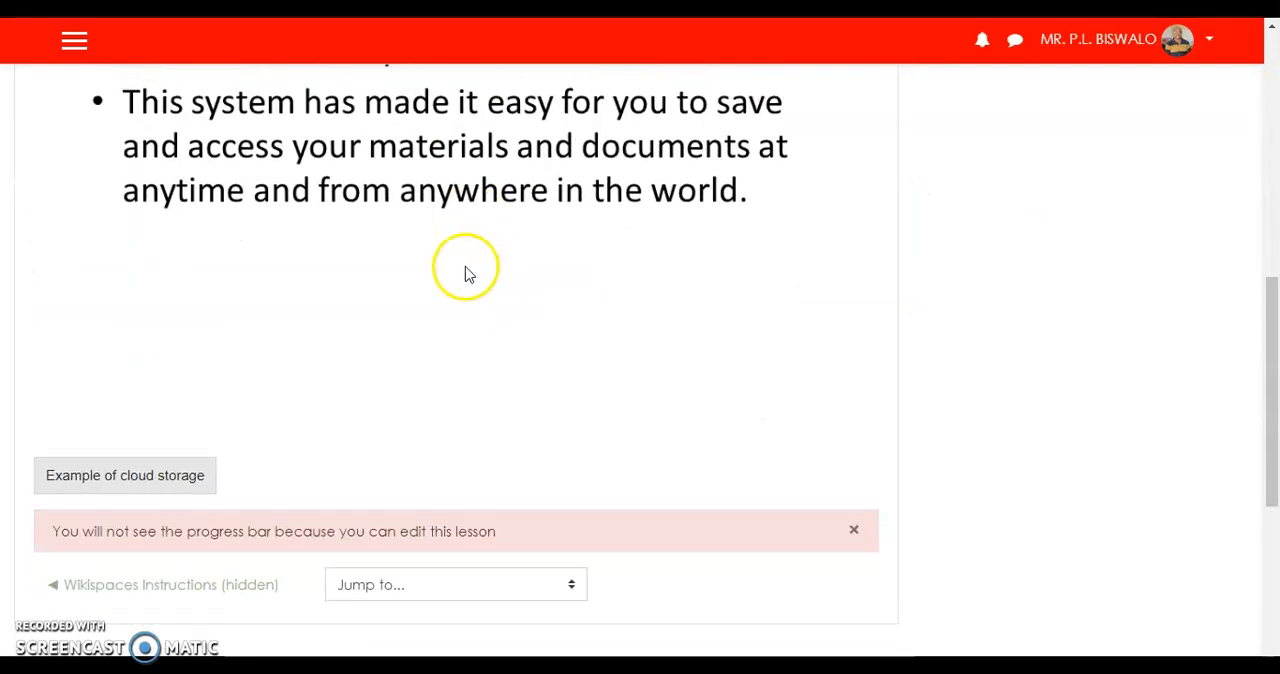
# Test where the "Example of cloud storage" button on the previewed page leads.
pyautogui.click(152, 476)
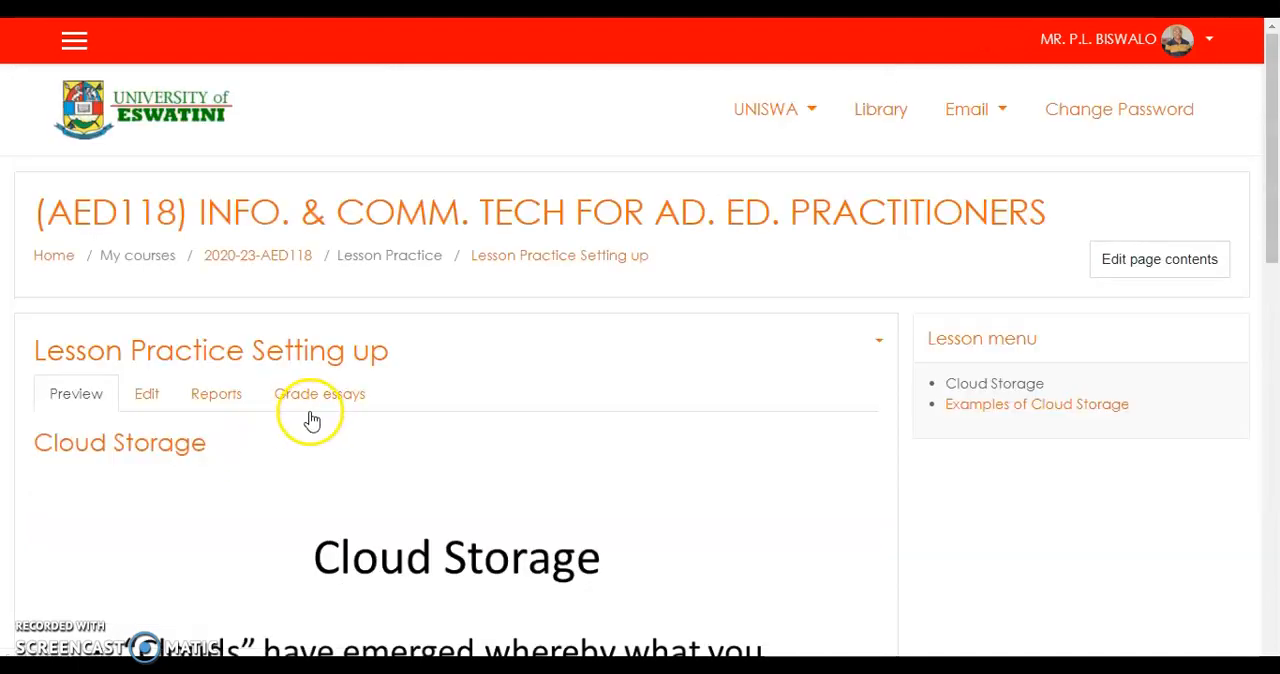
pyautogui.scroll(-10, 316, 410)
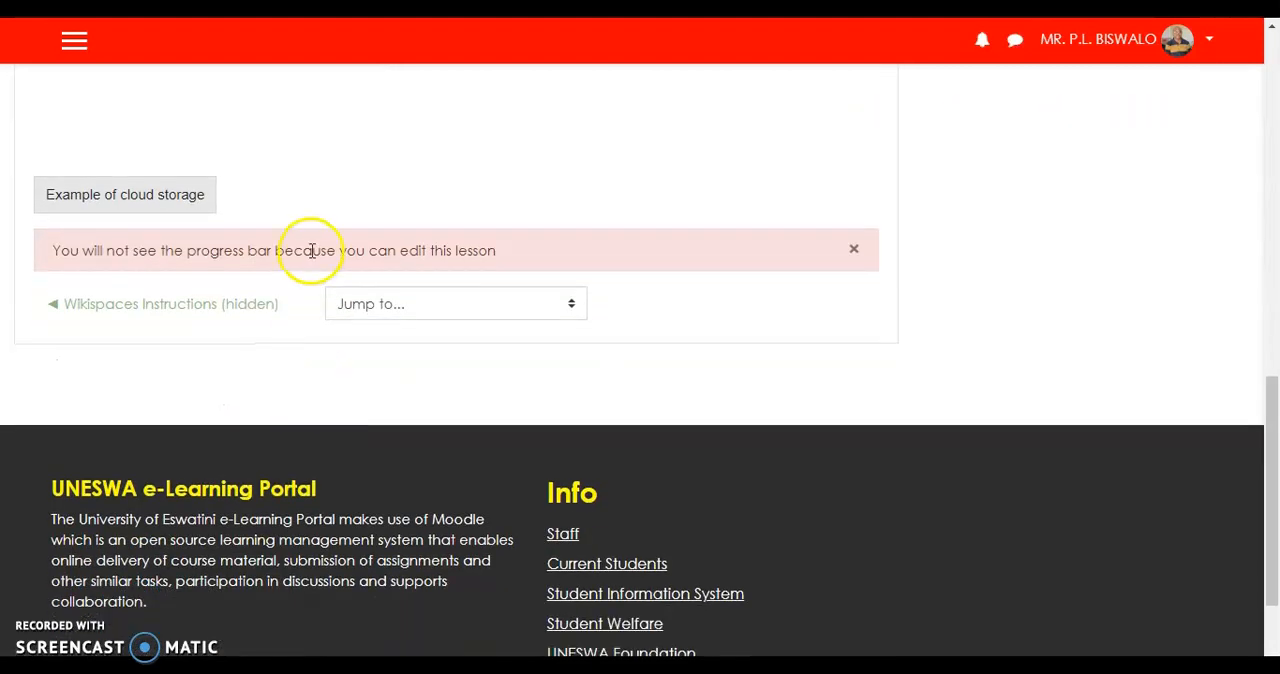
pyautogui.scroll(3, 382, 215)
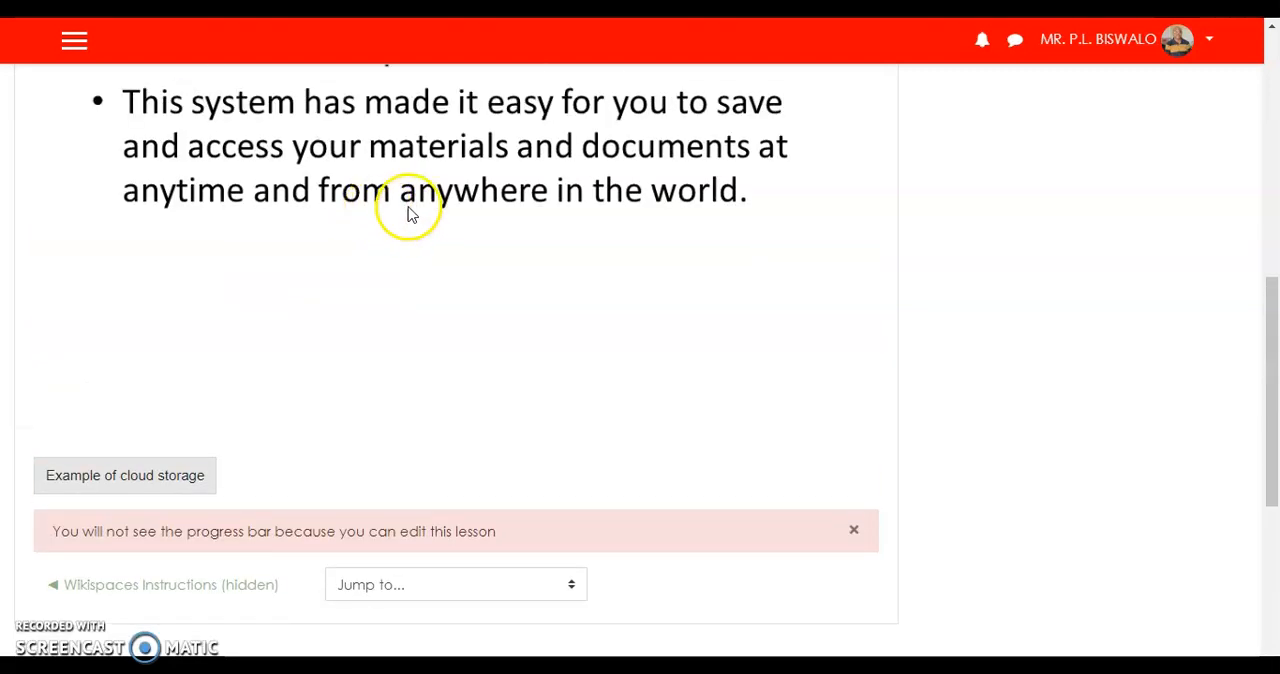
pyautogui.scroll(6, 433, 217)
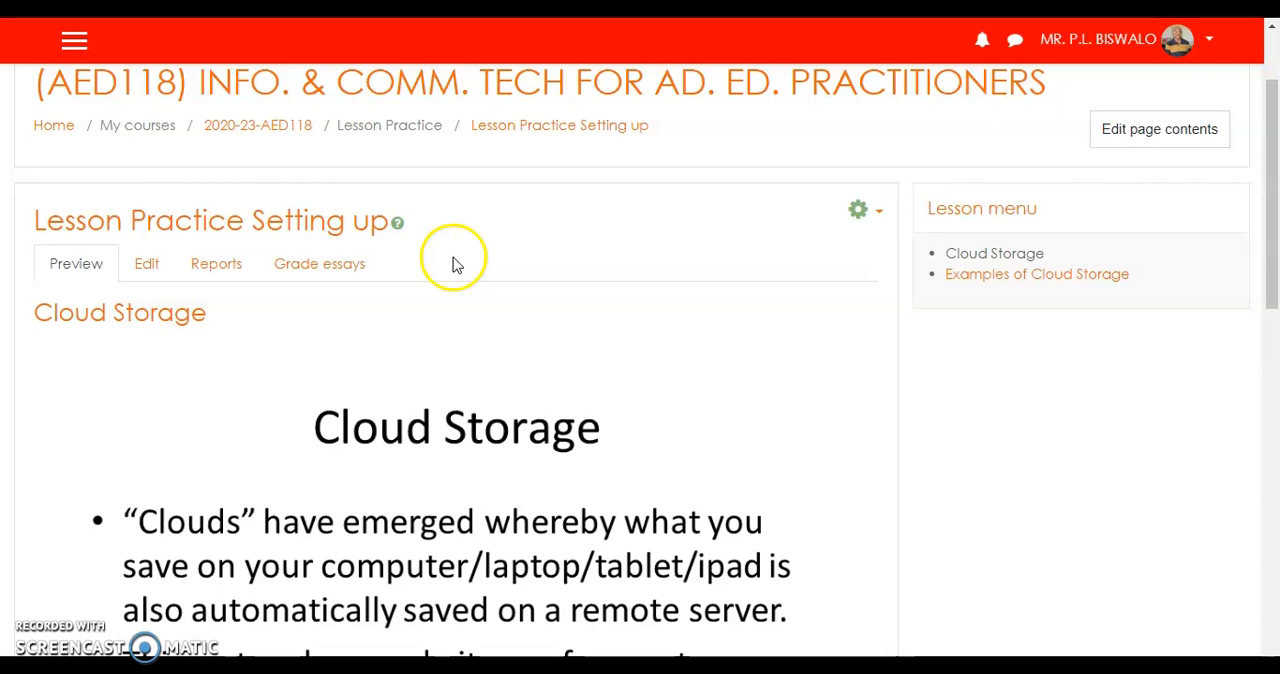
# Return to editing the lesson and open the Cloud Storage page's settings.
pyautogui.click(147, 273)
pyautogui.scroll(-2, 625, 476)
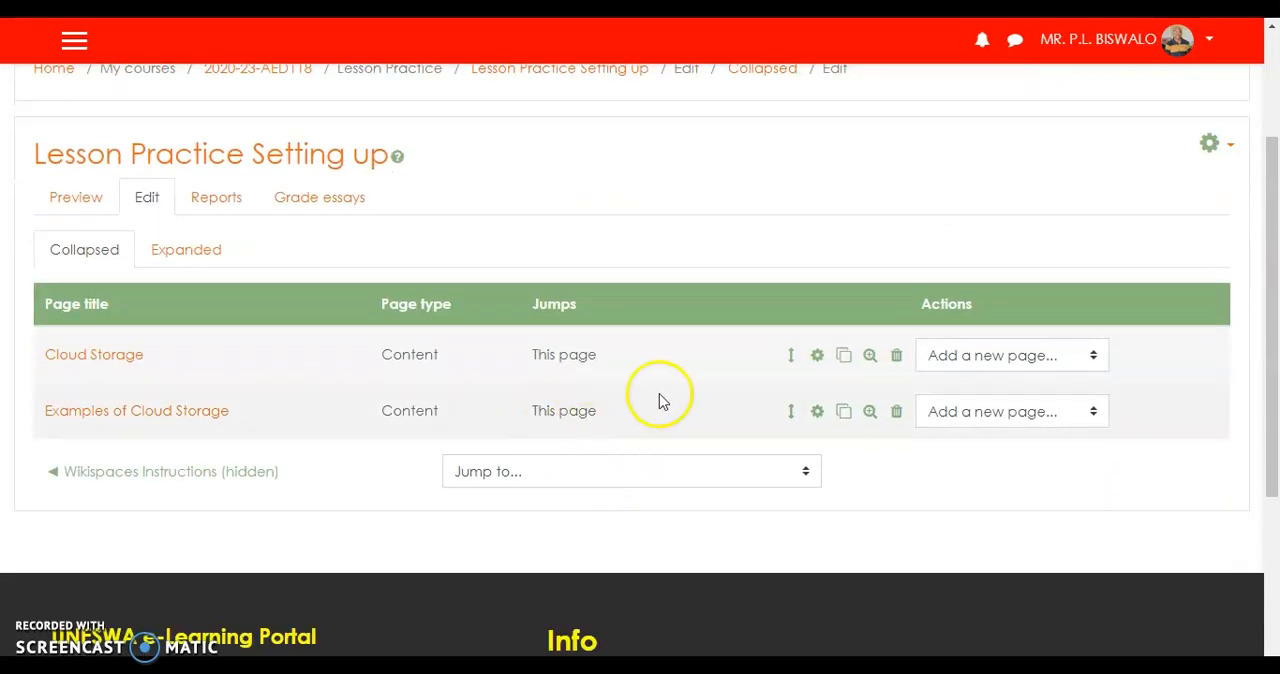
pyautogui.click(819, 358)
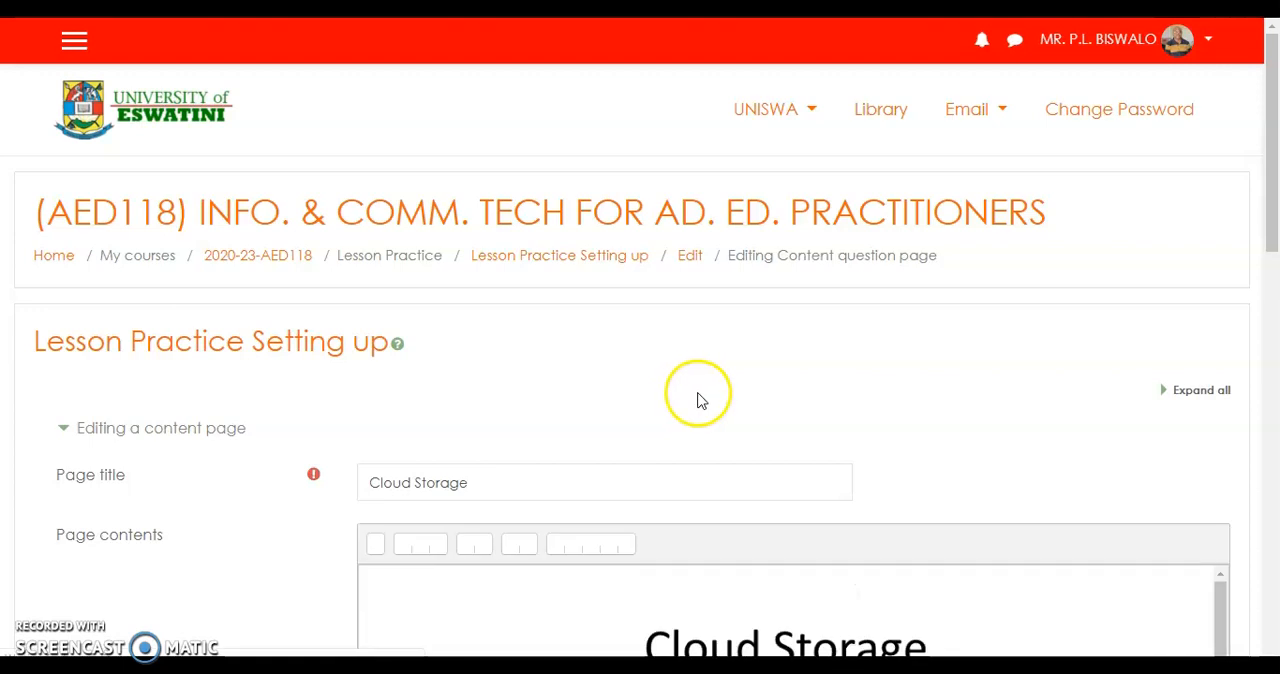
# Set the Content 1 jump of the Cloud Storage page to "Examples of Cloud Storage" and save the page.
pyautogui.scroll(-4, 695, 400)
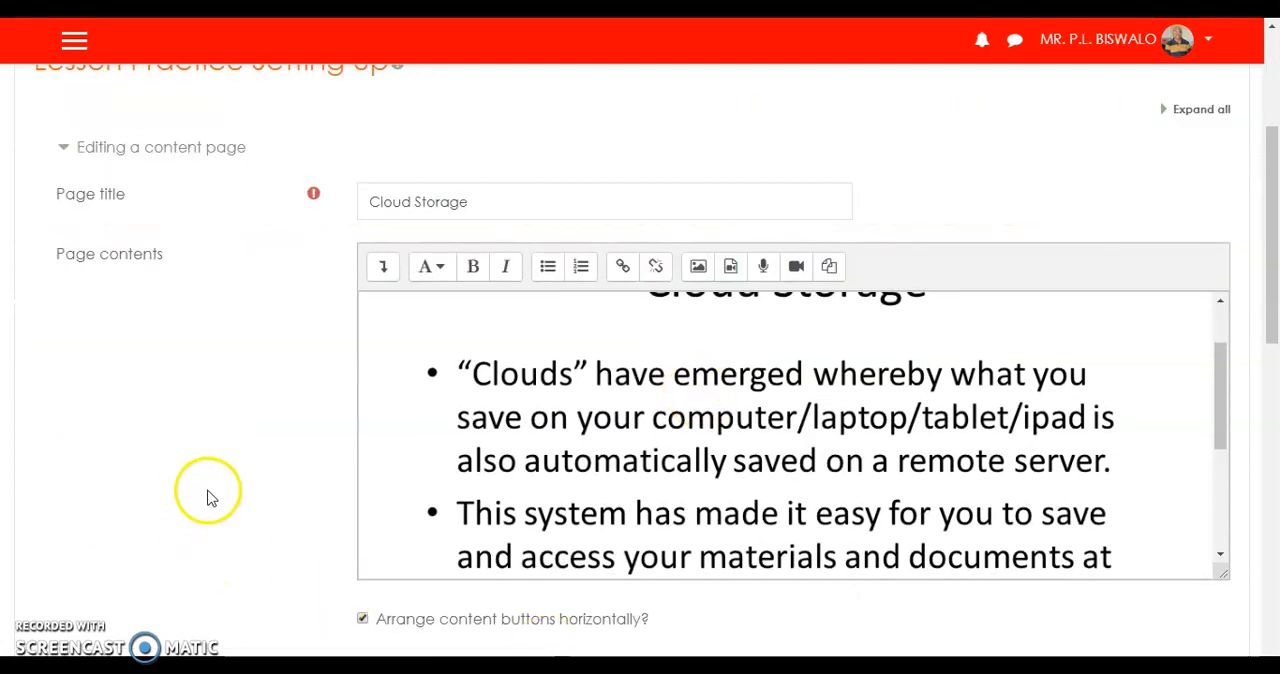
pyautogui.scroll(-3, 209, 494)
pyautogui.scroll(-1, 209, 494)
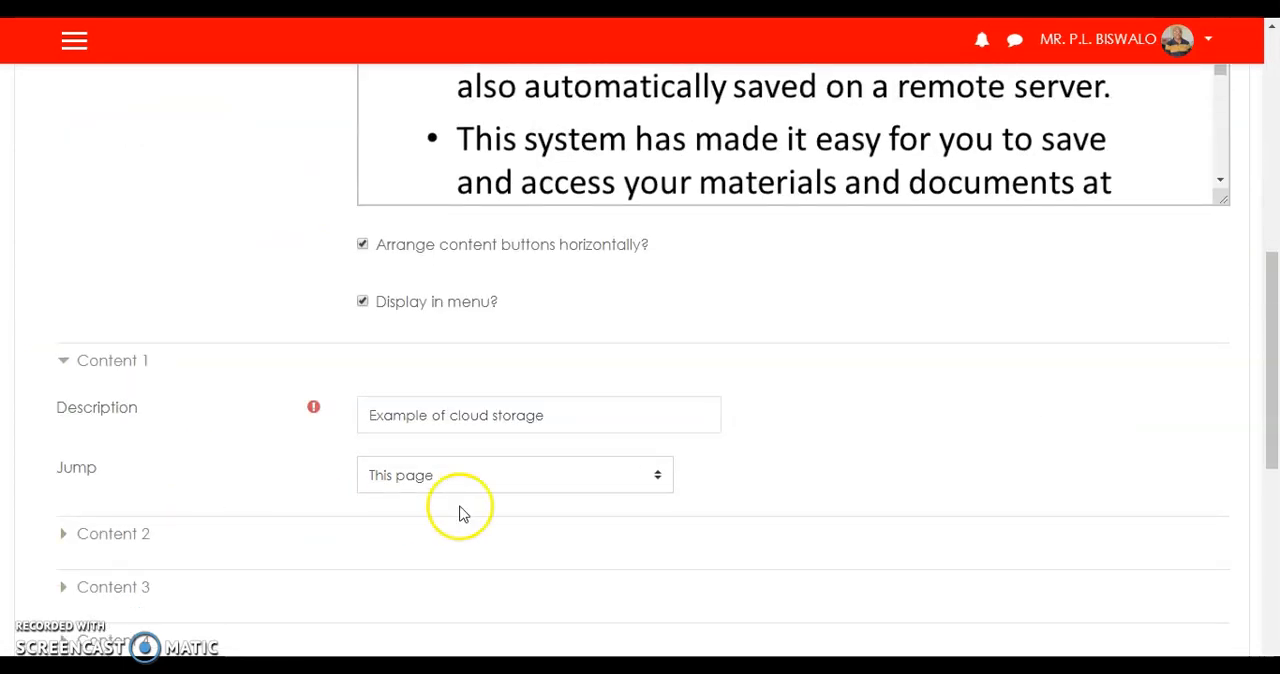
pyautogui.click(658, 480)
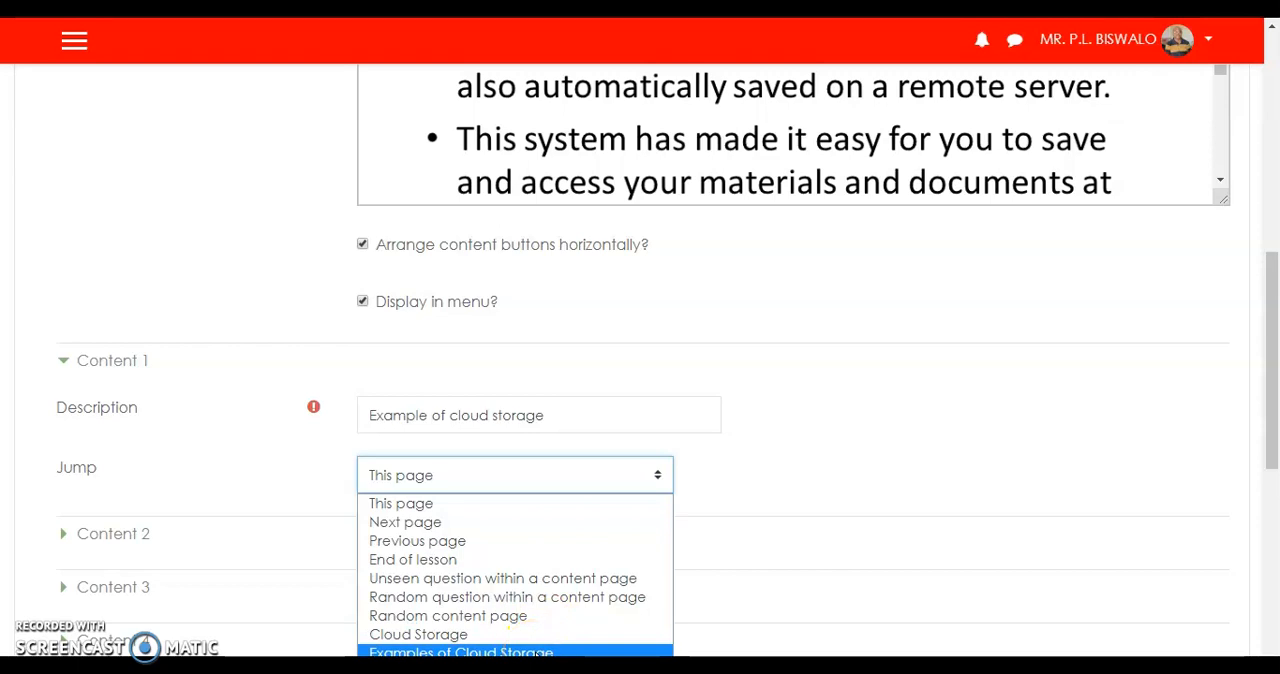
pyautogui.click(537, 652)
pyautogui.scroll(-2, 746, 494)
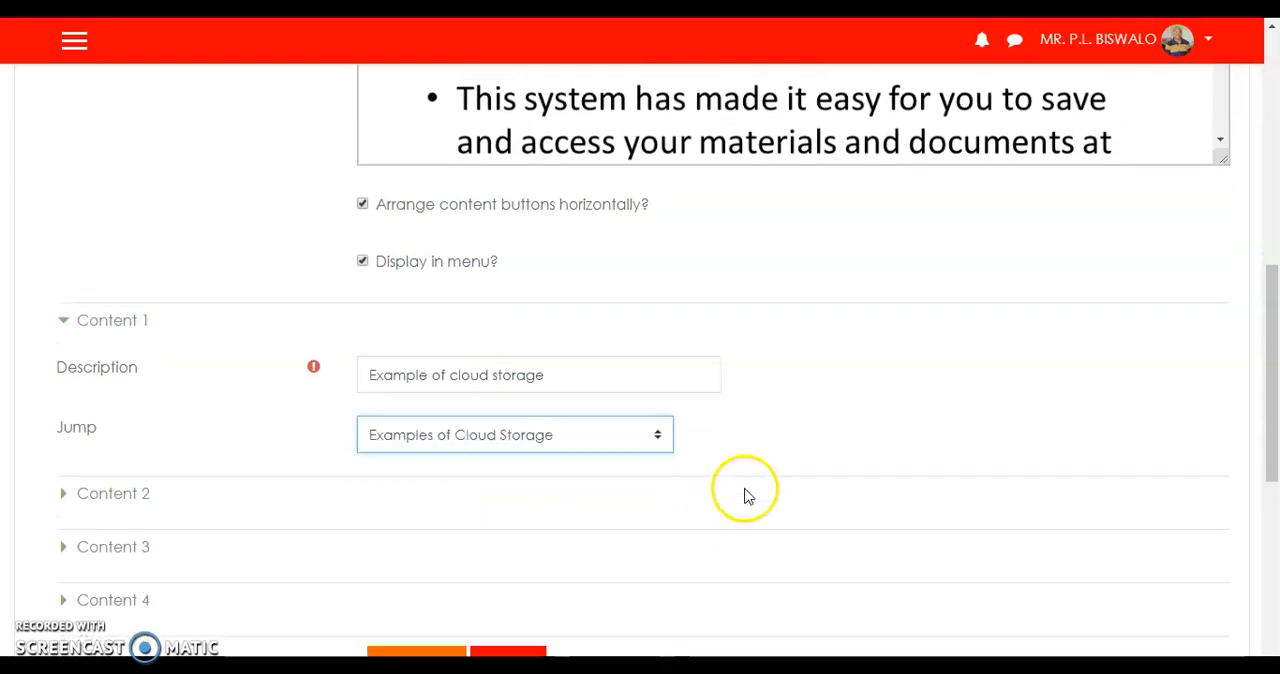
pyautogui.click(402, 527)
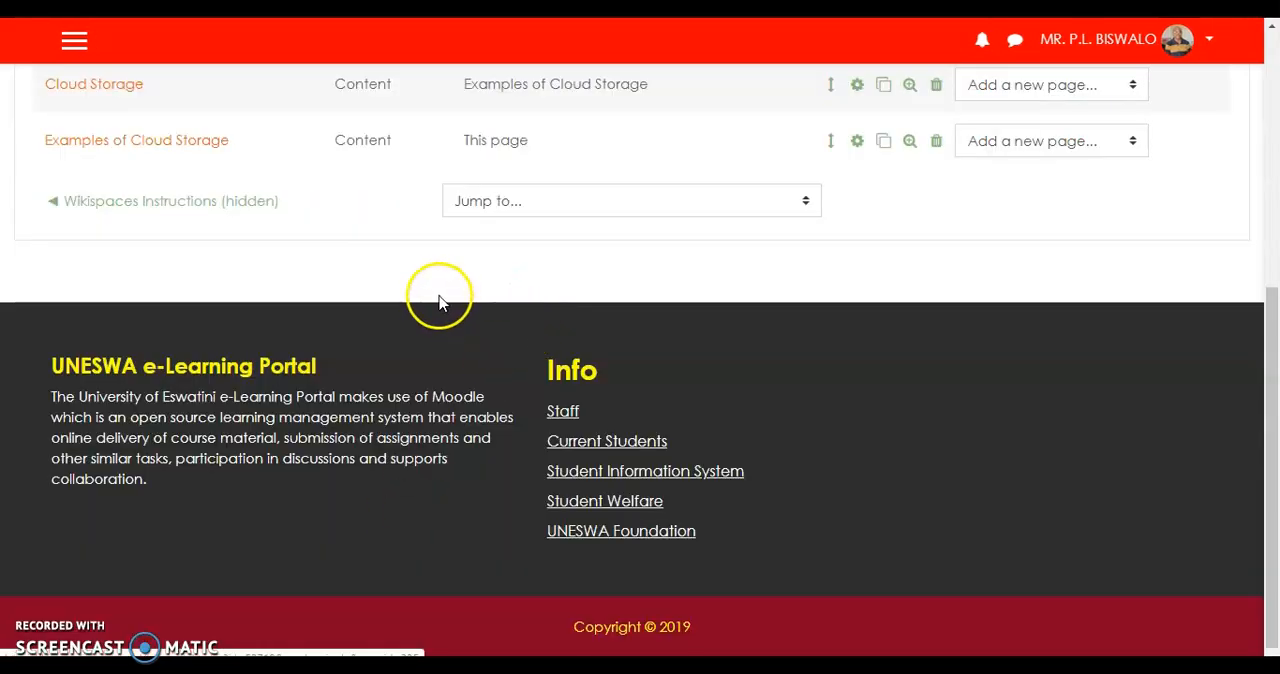
pyautogui.scroll(3, 391, 280)
pyautogui.scroll(1, 389, 282)
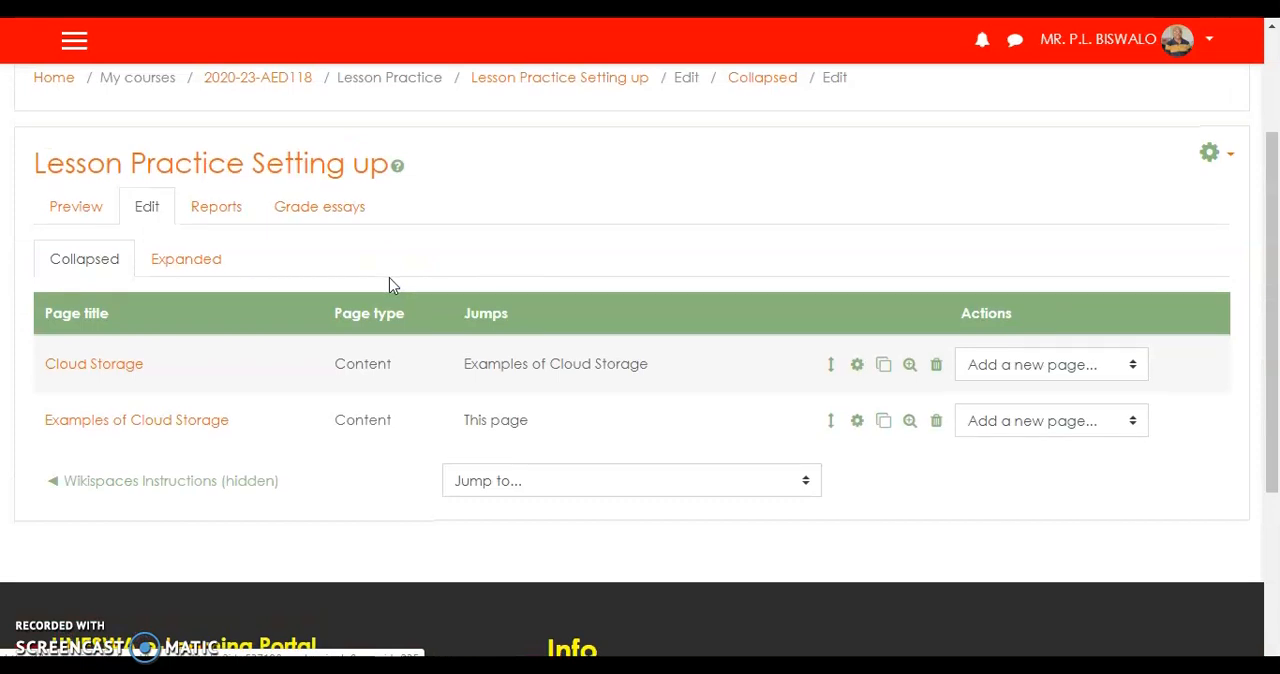
pyautogui.scroll(-1, 389, 285)
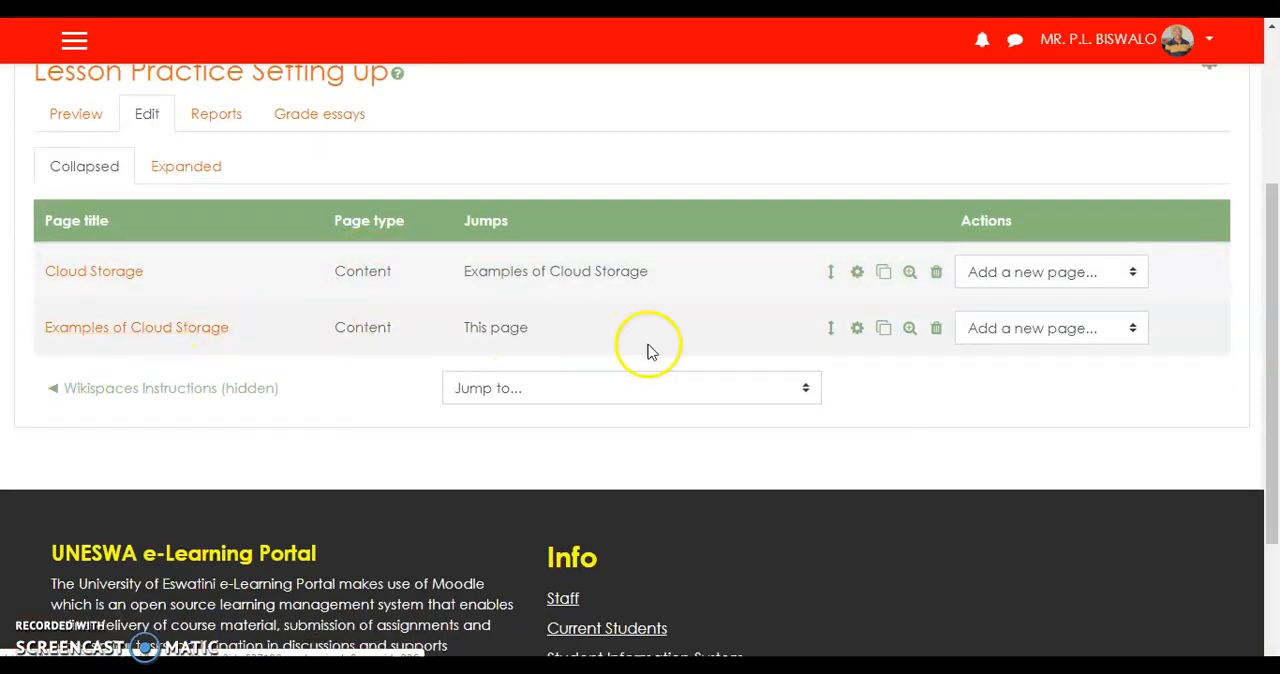
# Add a question page of type Essay after the "Examples of Cloud Storage" page.
pyautogui.click(1133, 330)
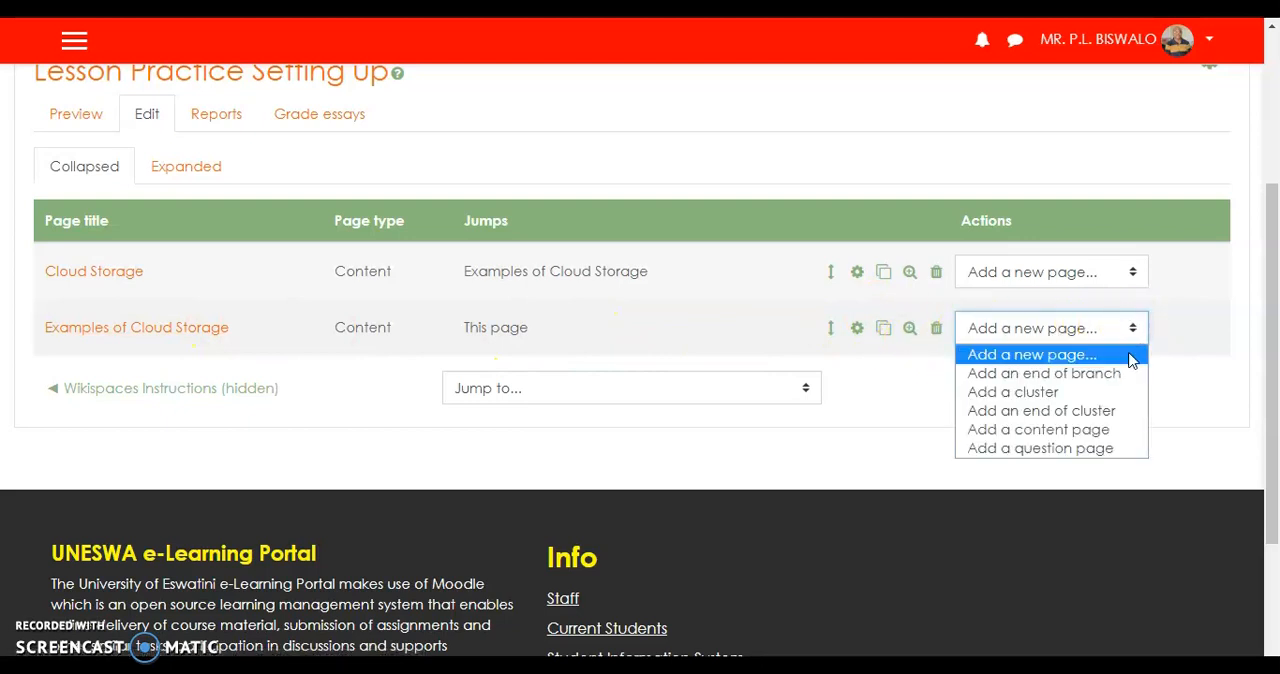
pyautogui.click(1108, 450)
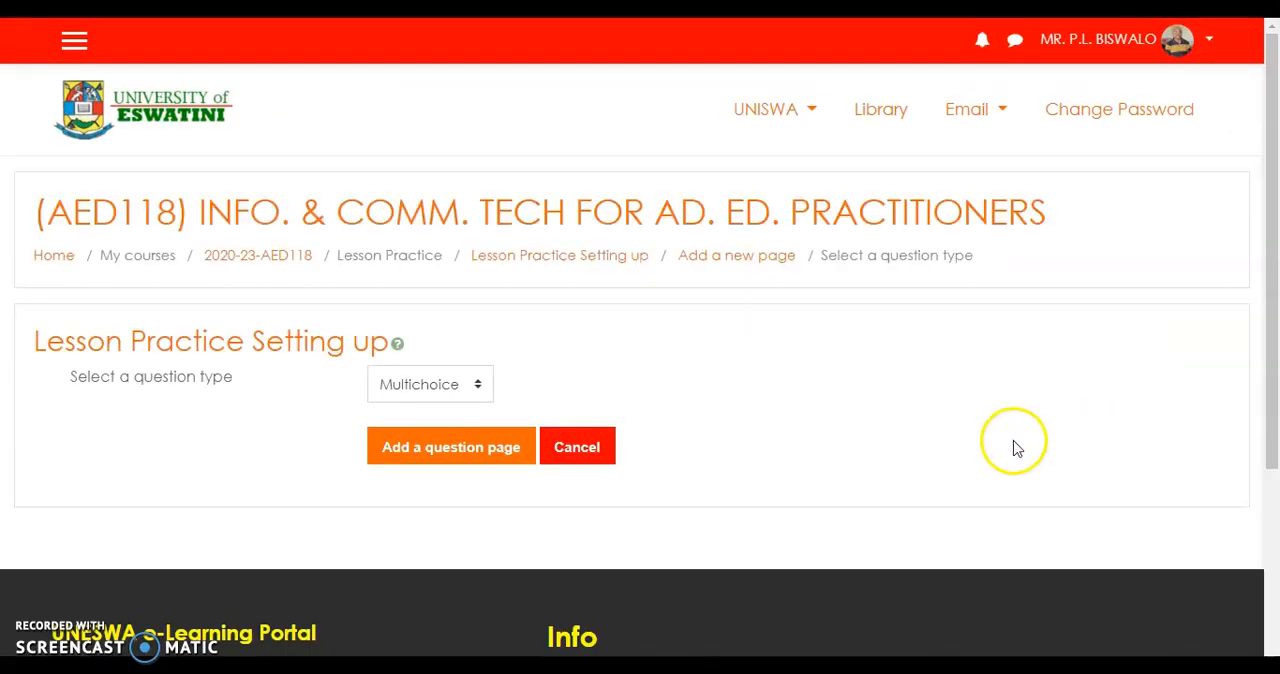
pyautogui.click(479, 385)
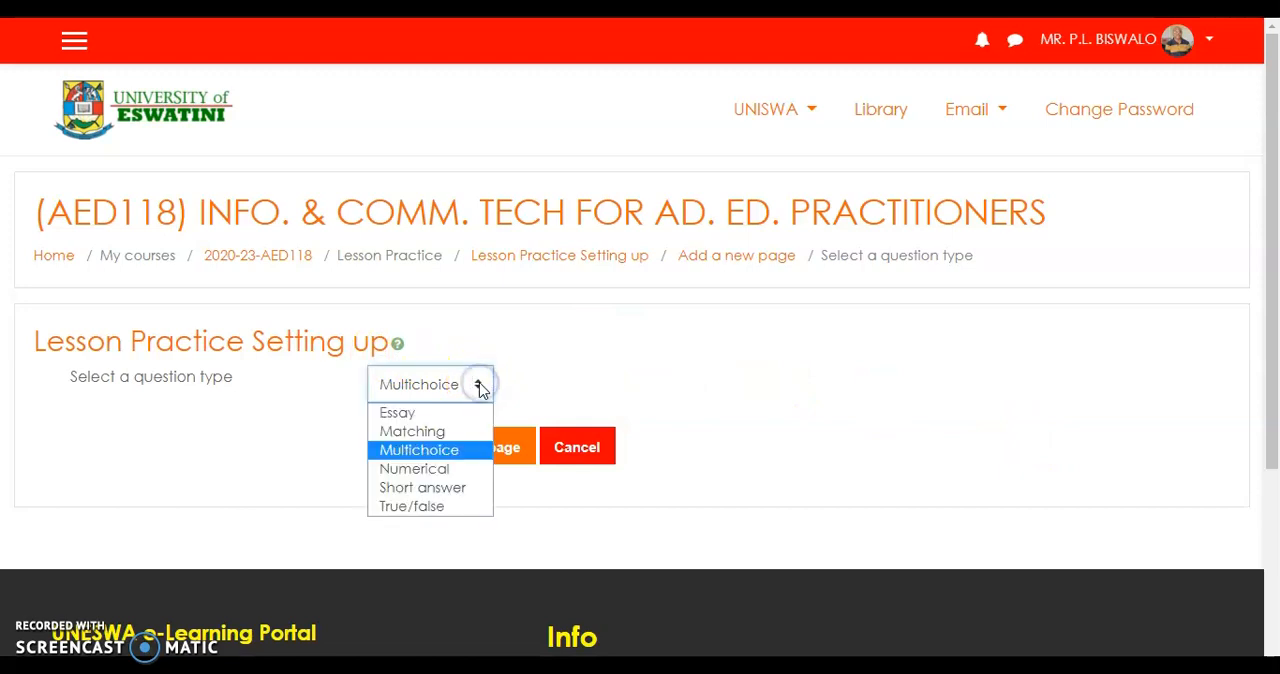
pyautogui.click(421, 413)
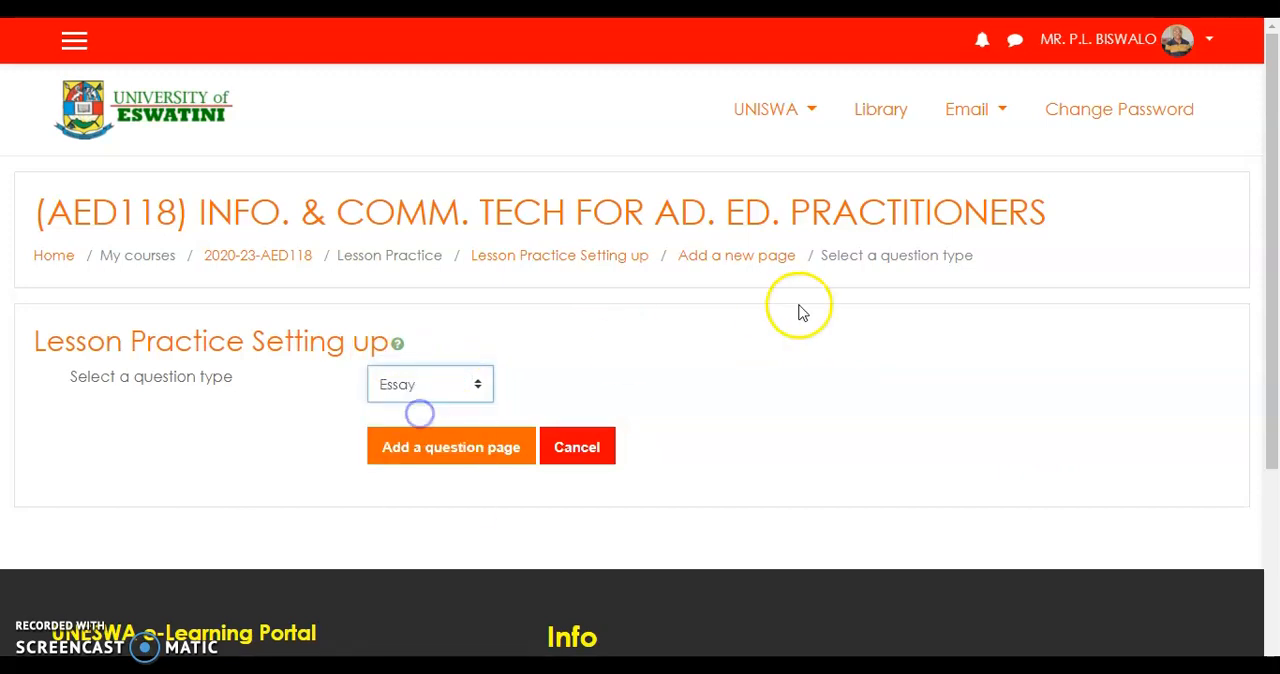
pyautogui.click(441, 455)
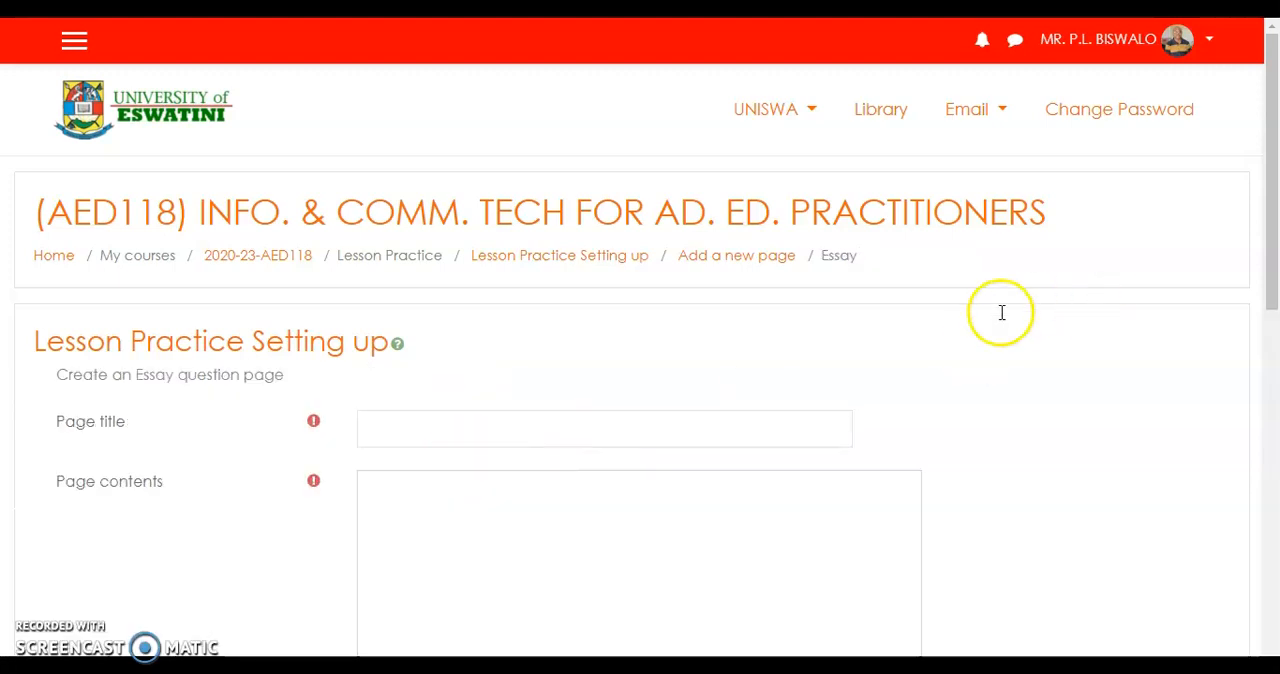
# Title the essay page "Self-check" and enter "Name and describe the types of cloud storage." as its contents.
pyautogui.scroll(-2, 575, 400)
pyautogui.click(460, 238)
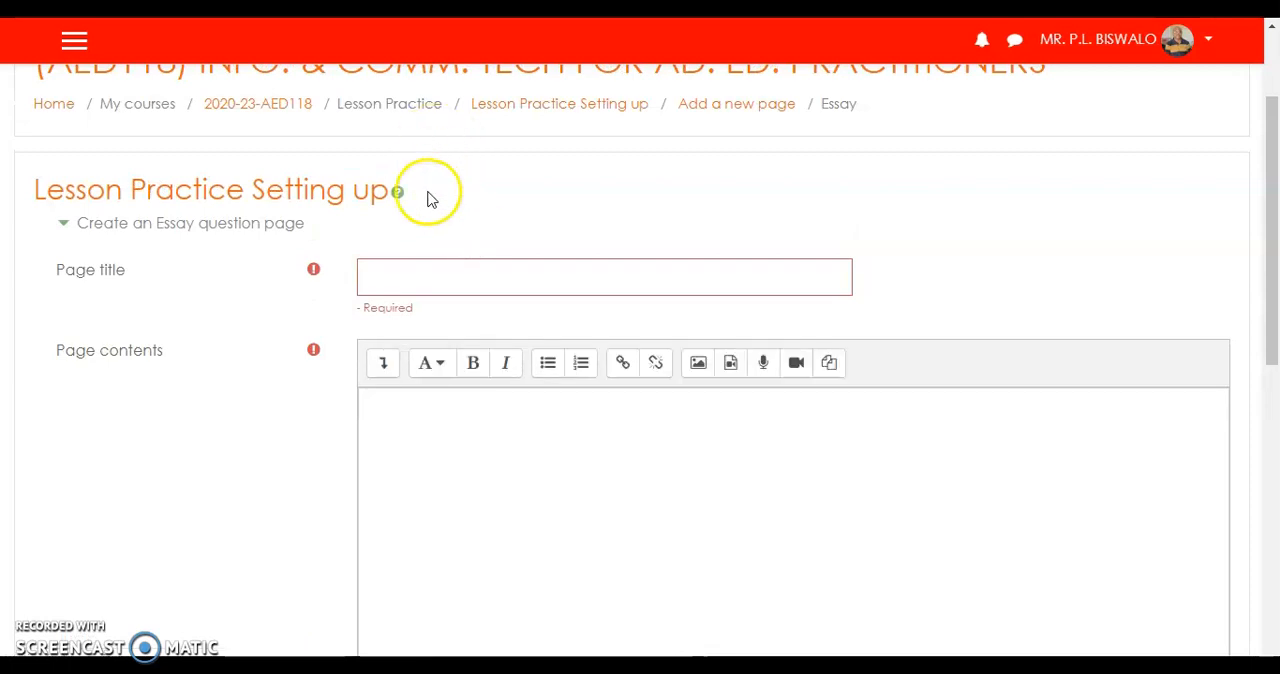
pyautogui.click(410, 274)
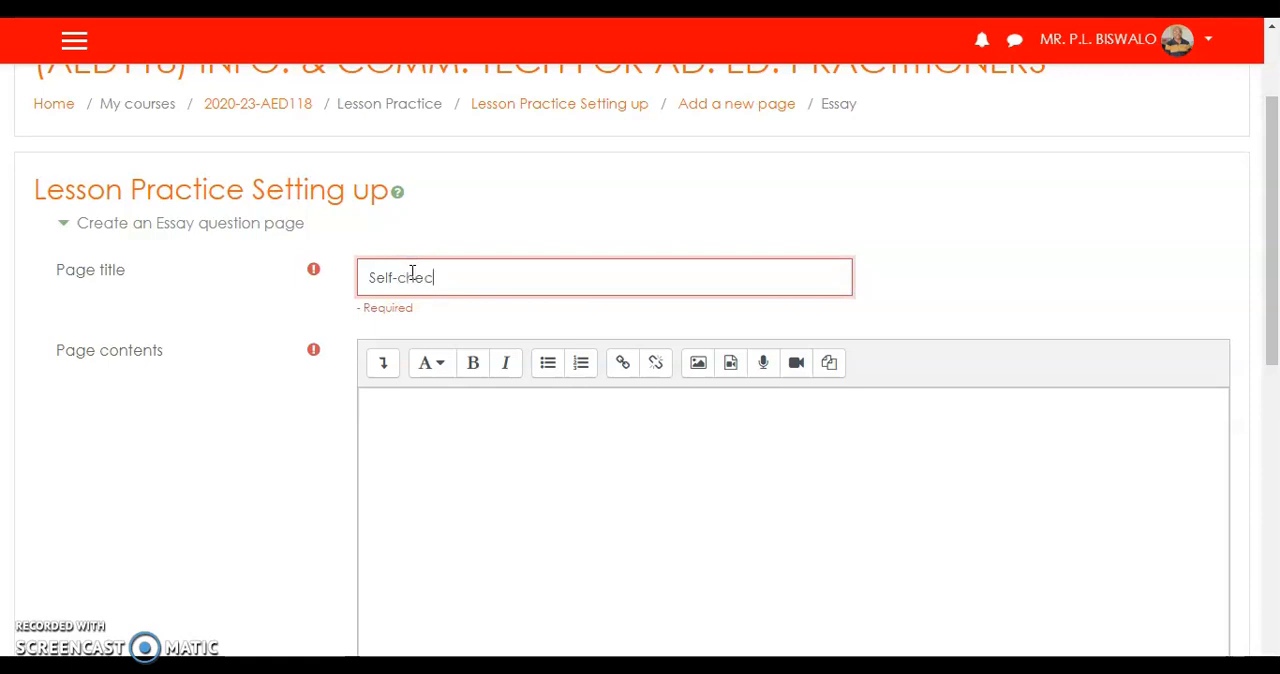
pyautogui.write('Self-check')
pyautogui.click(477, 454)
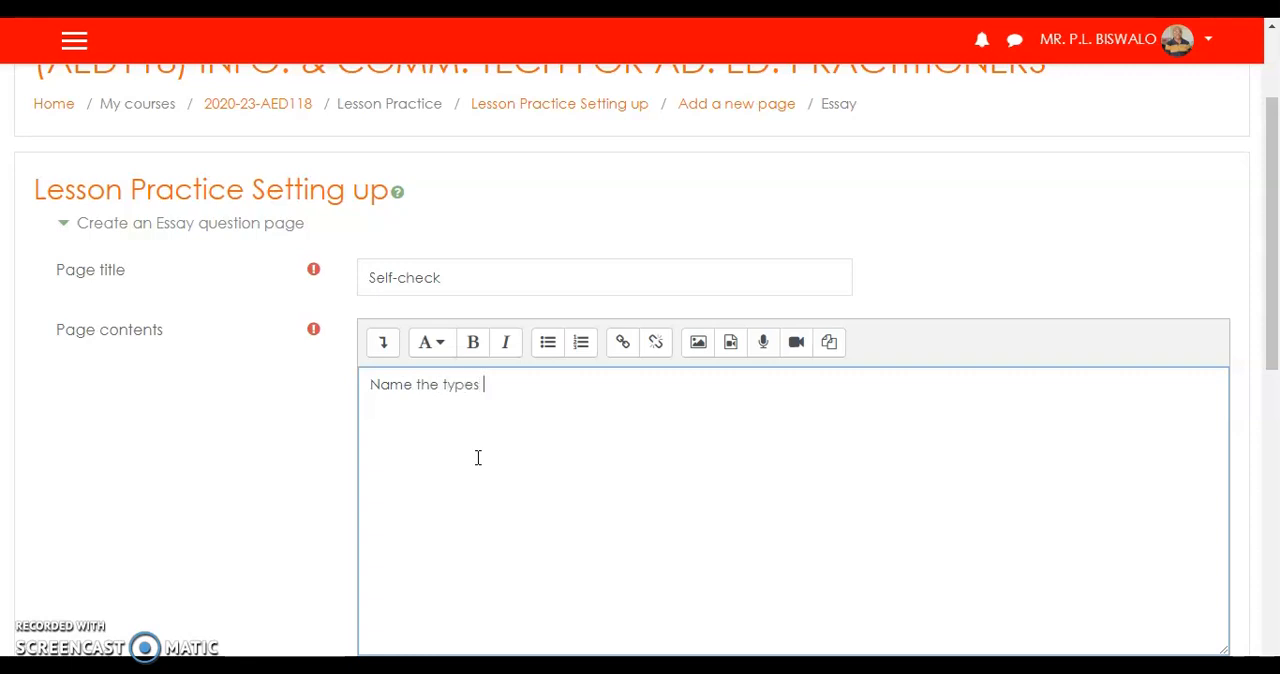
pyautogui.click(417, 389)
pyautogui.write('and describ')
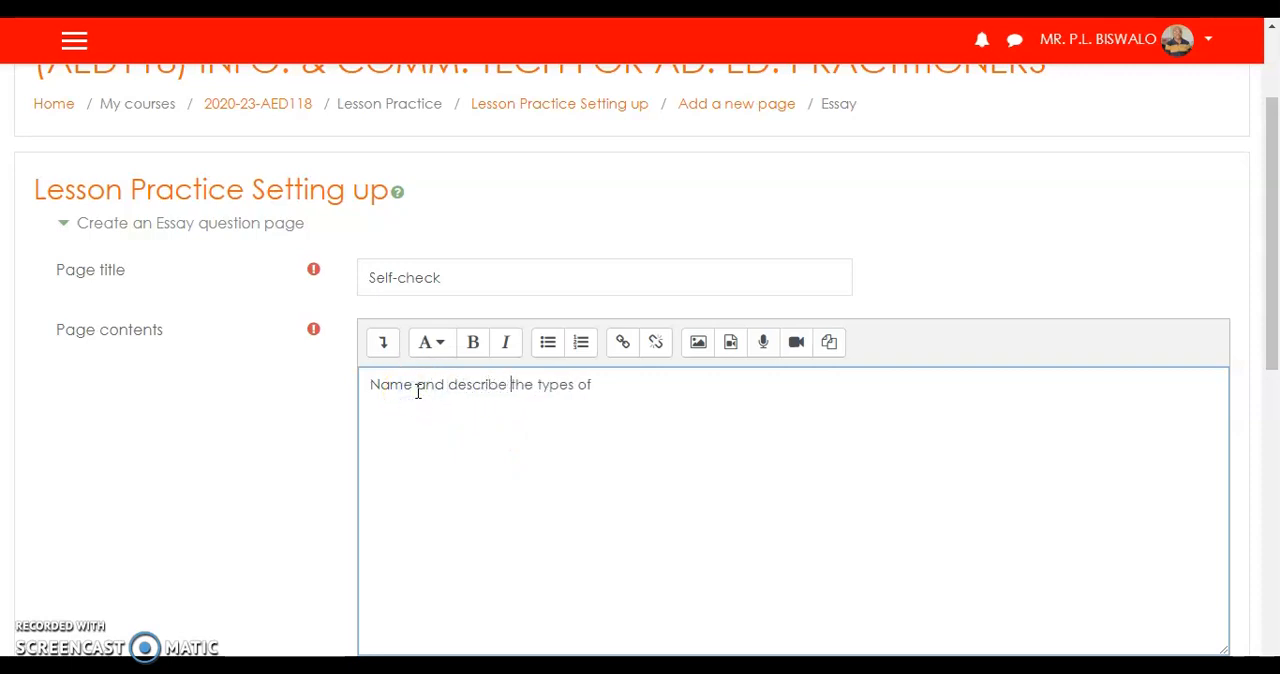
pyautogui.click(627, 383)
pyautogui.write('cloud storage.')
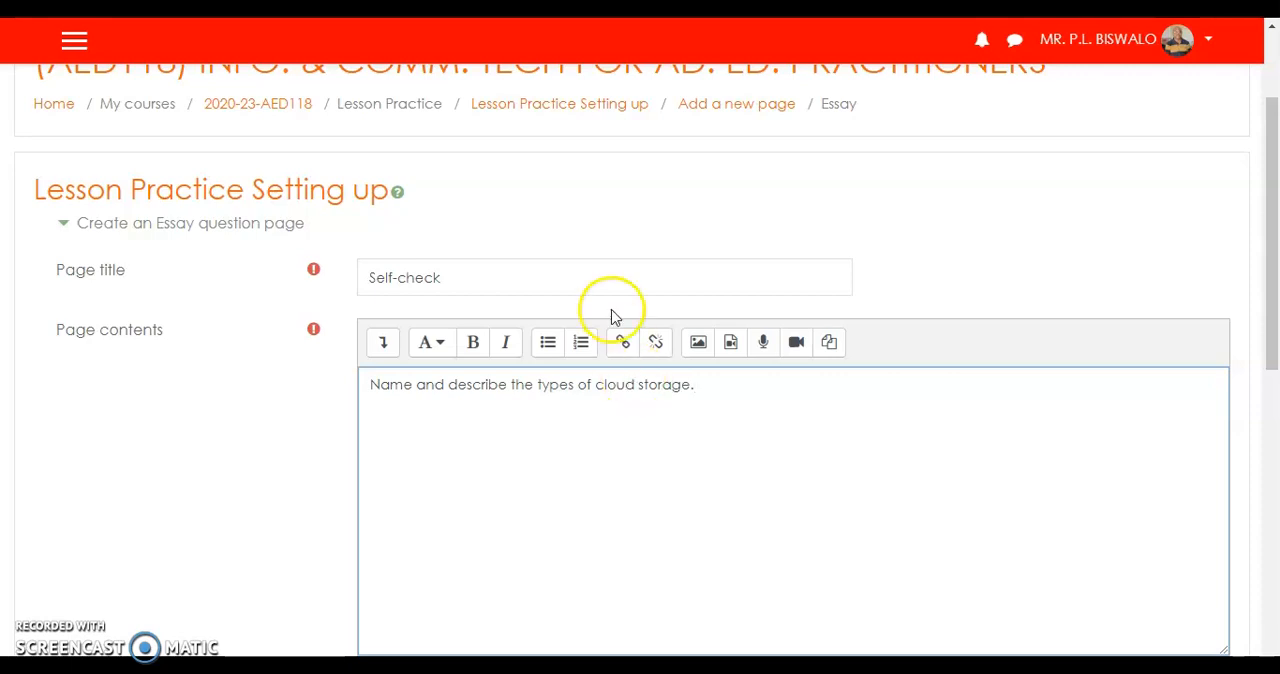
# Set the essay page's jump to "End of lesson", edit its score and save the page.
pyautogui.scroll(-2, 562, 556)
pyautogui.scroll(-1, 562, 556)
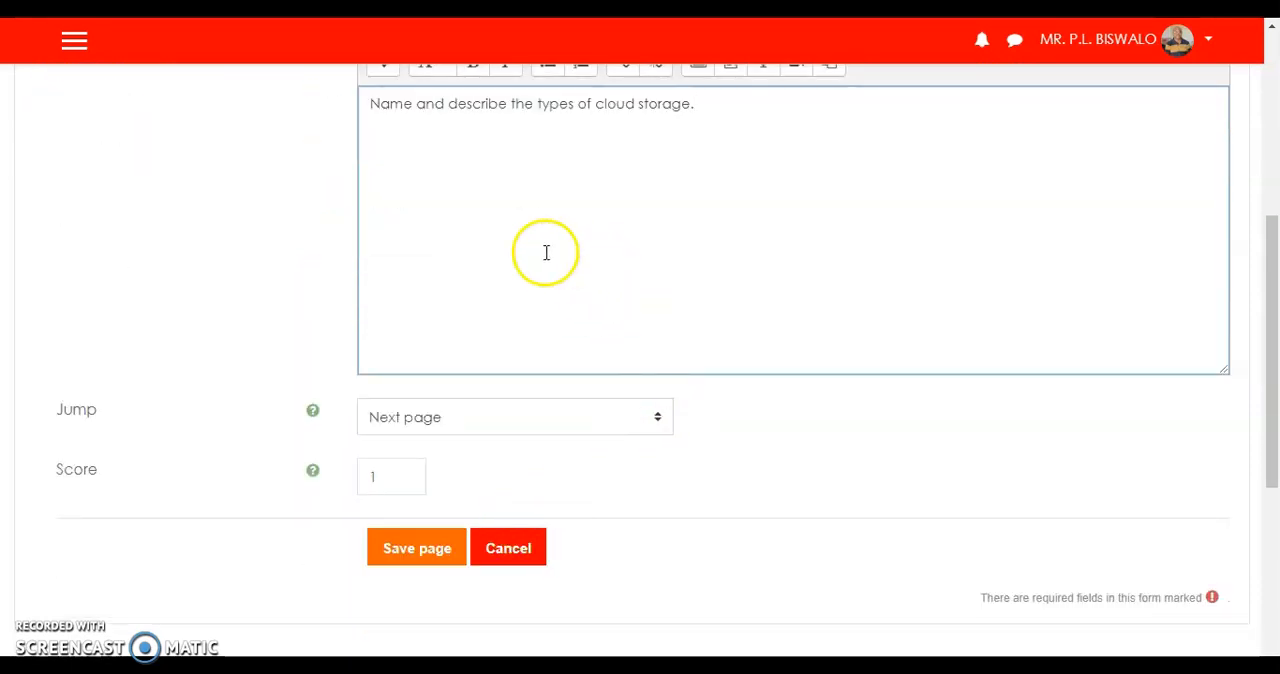
pyautogui.click(658, 422)
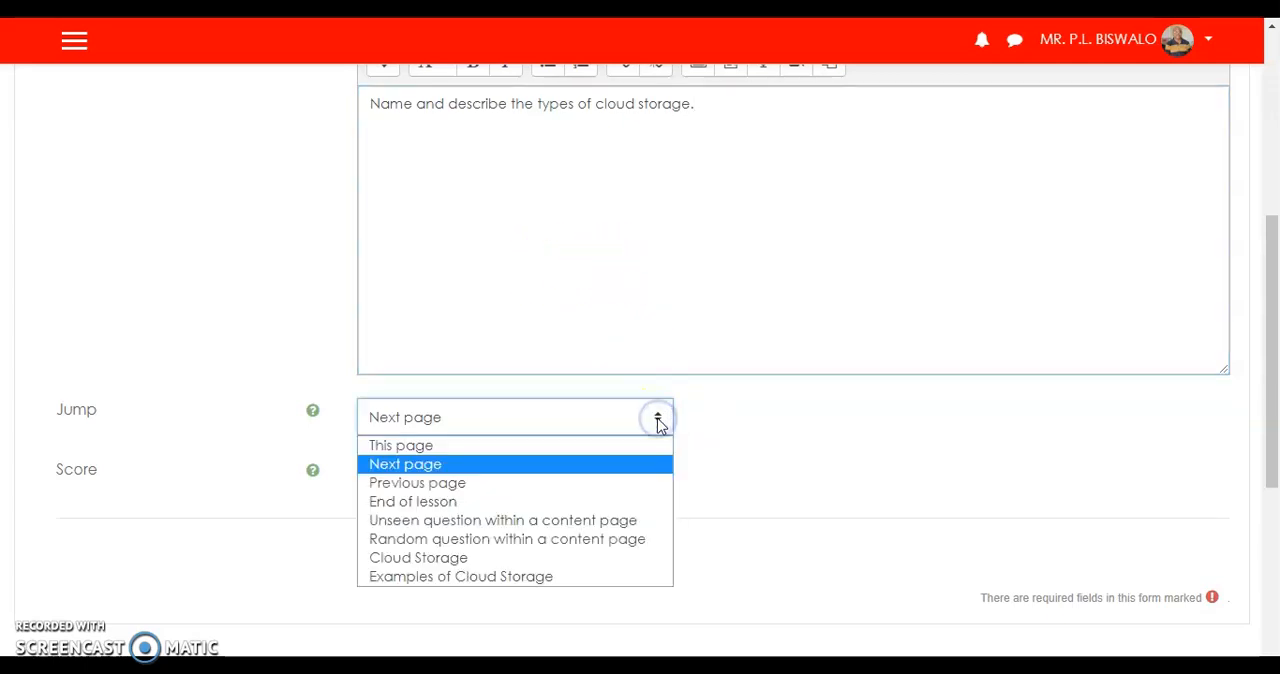
pyautogui.click(491, 501)
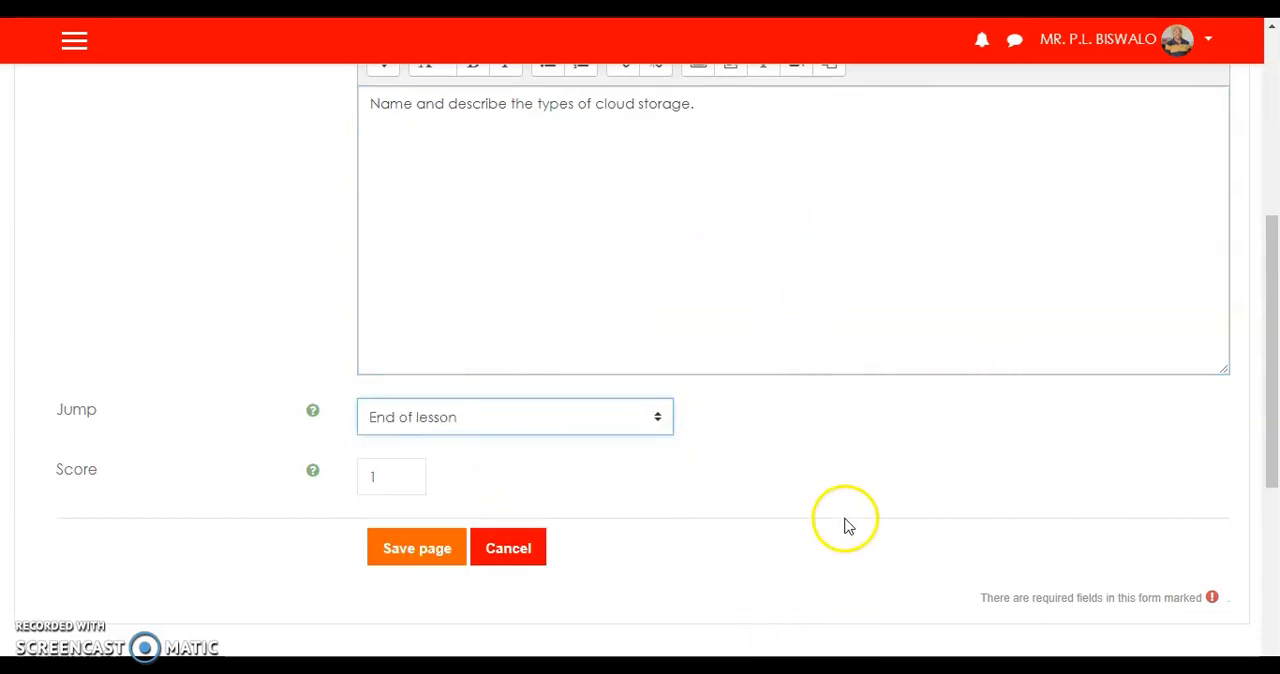
pyautogui.click(402, 477)
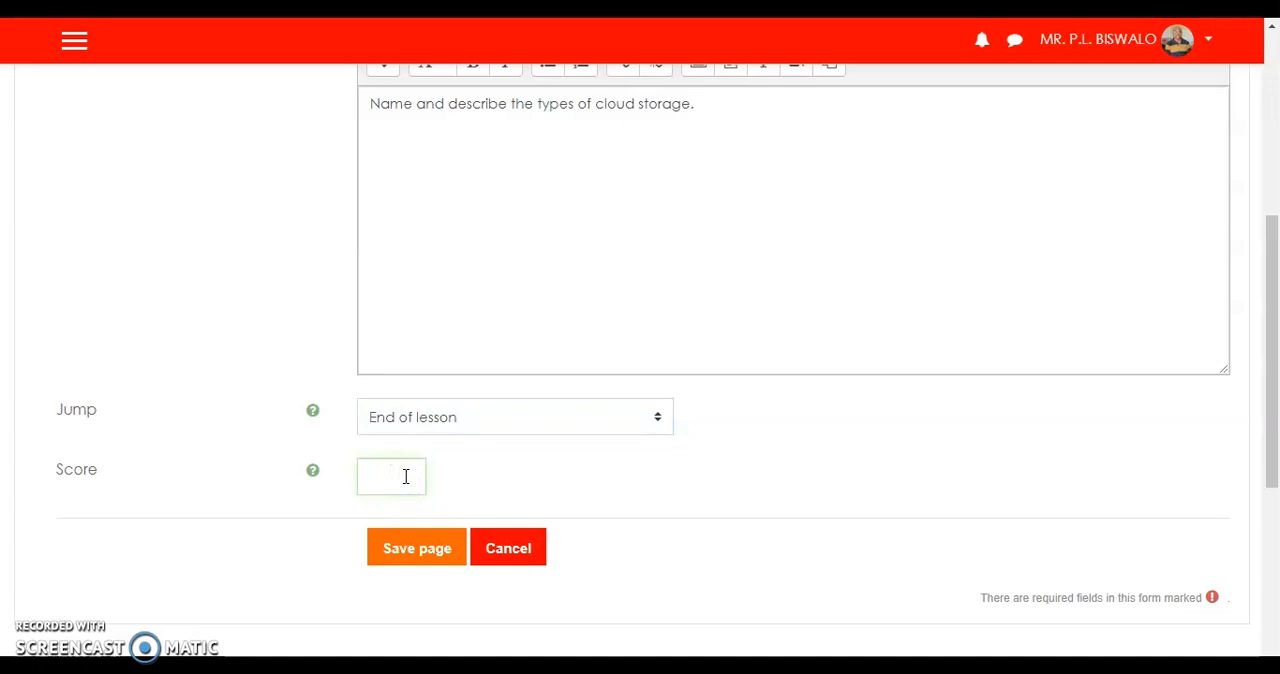
pyautogui.click(415, 552)
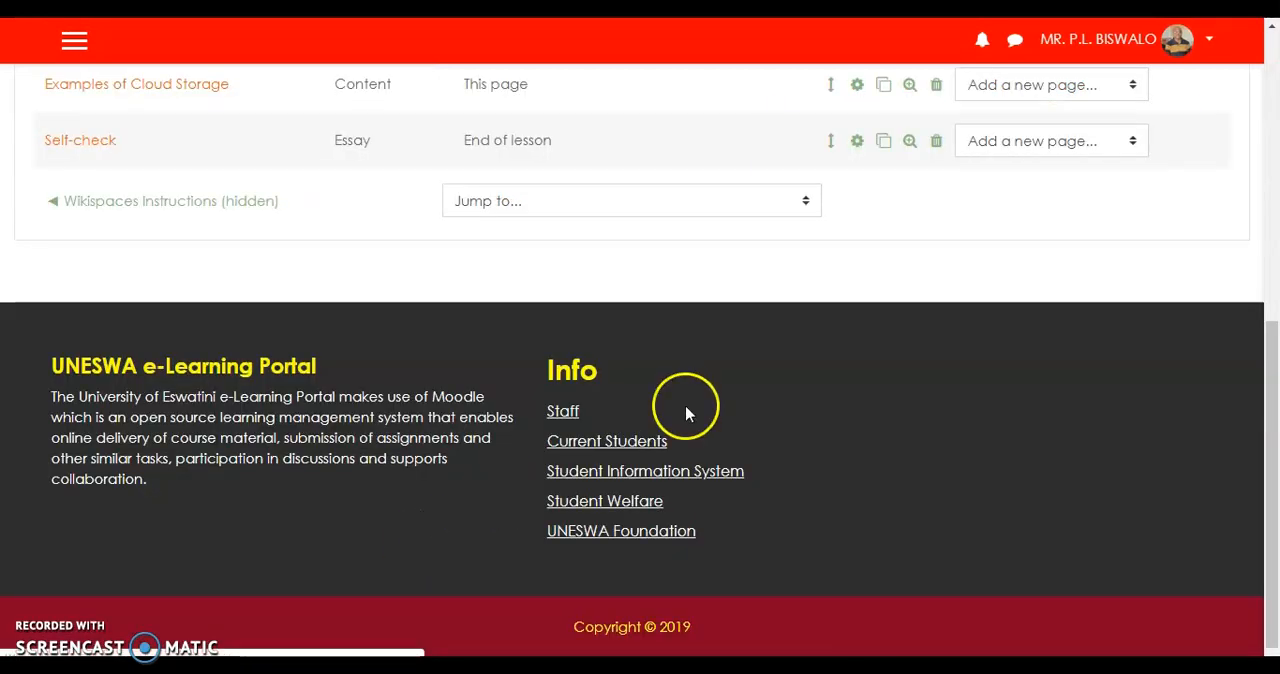
# Set the Content 1 jump of the "Examples of Cloud Storage" page to "Self-check" and save the page.
pyautogui.scroll(-3, 690, 365)
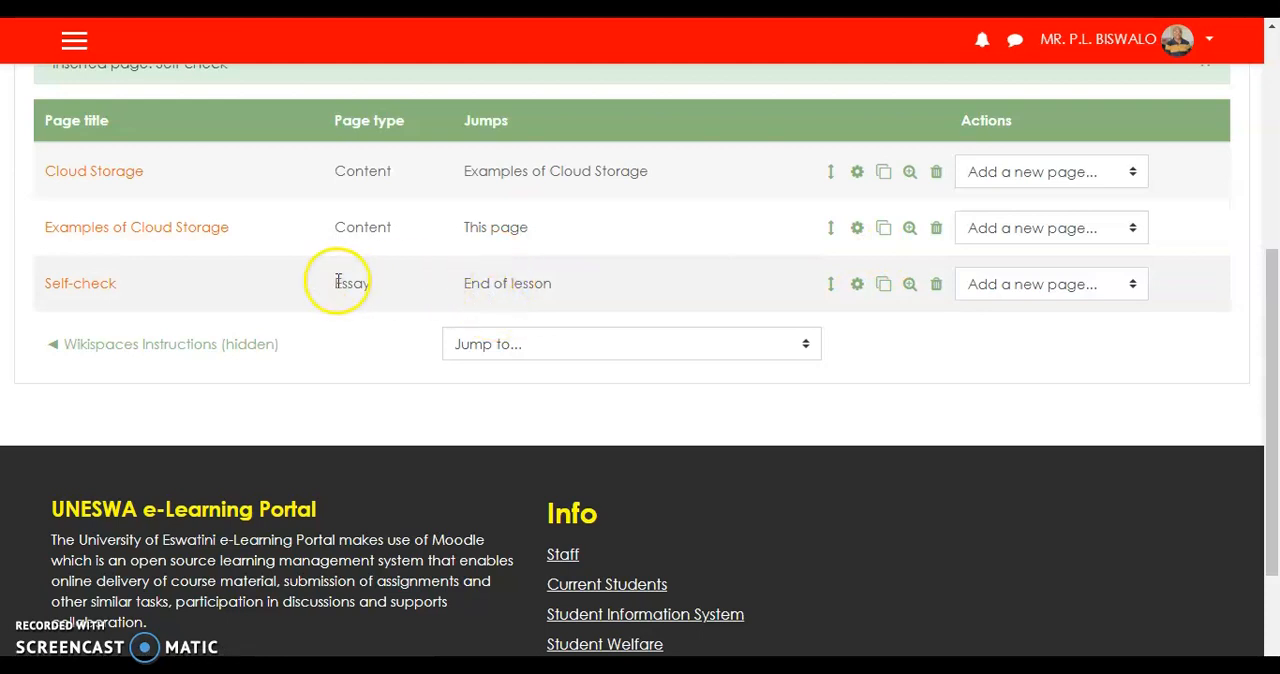
pyautogui.click(859, 232)
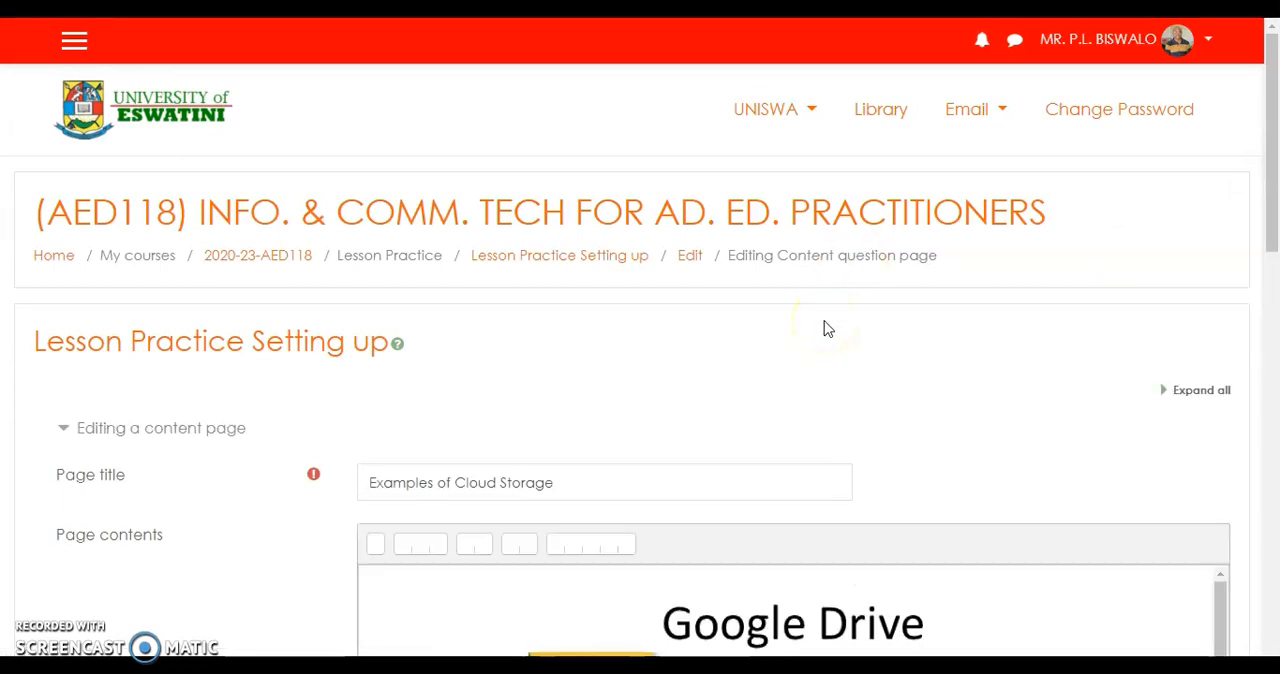
pyautogui.scroll(-4, 826, 329)
pyautogui.scroll(-3, 826, 329)
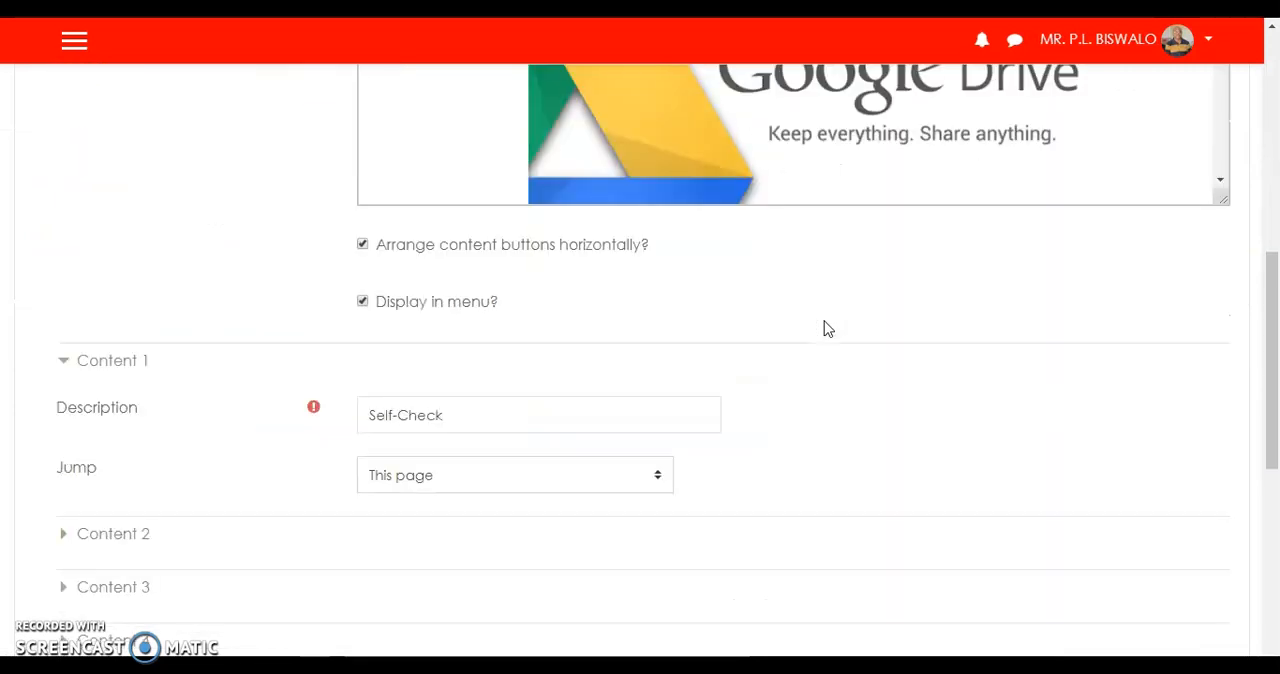
pyautogui.scroll(-2, 823, 326)
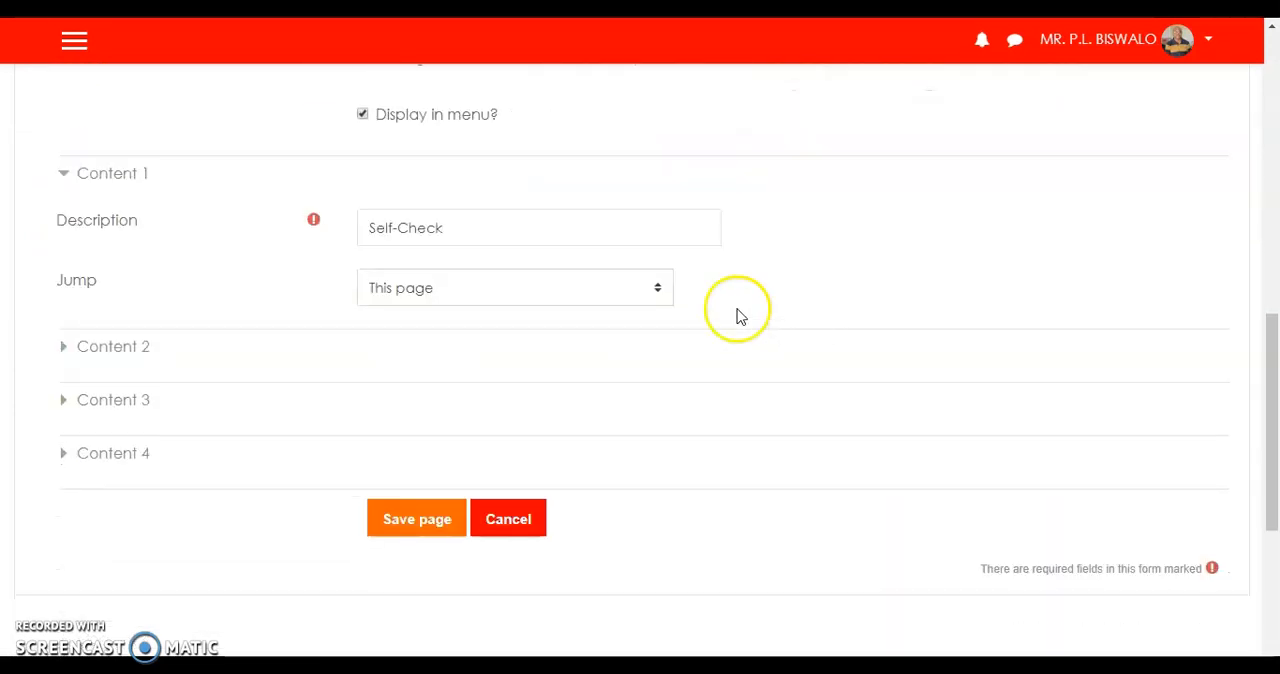
pyautogui.click(656, 290)
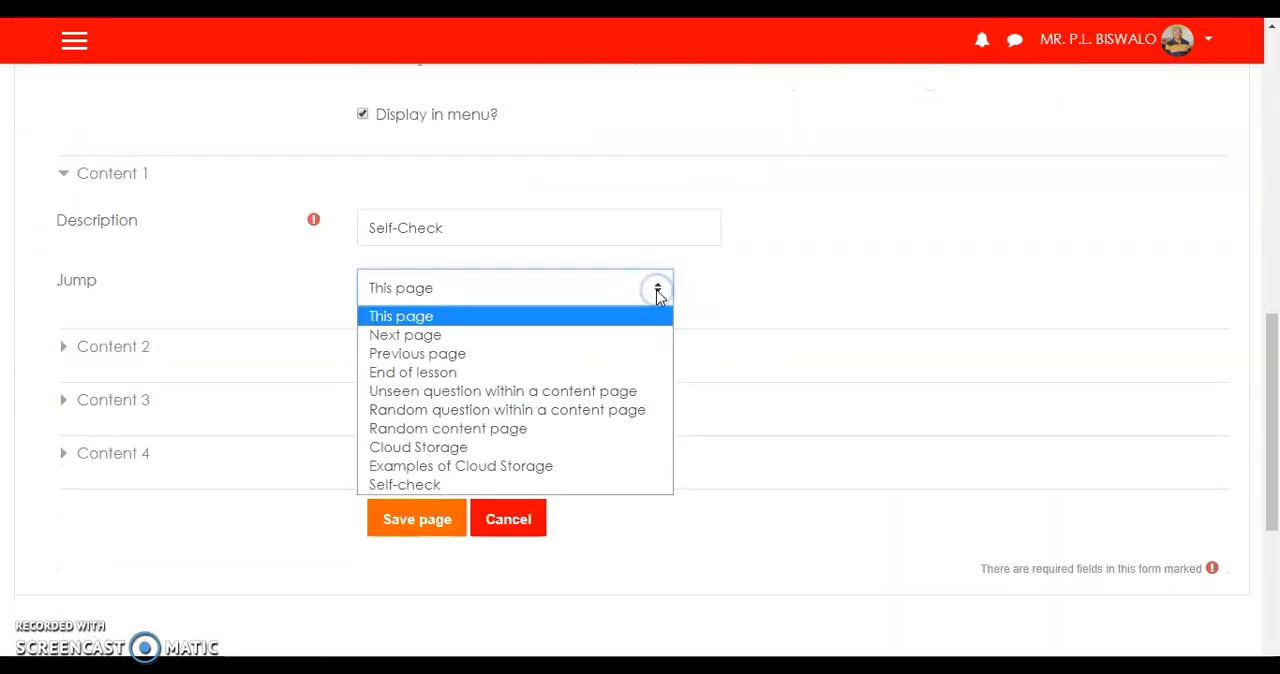
pyautogui.click(398, 488)
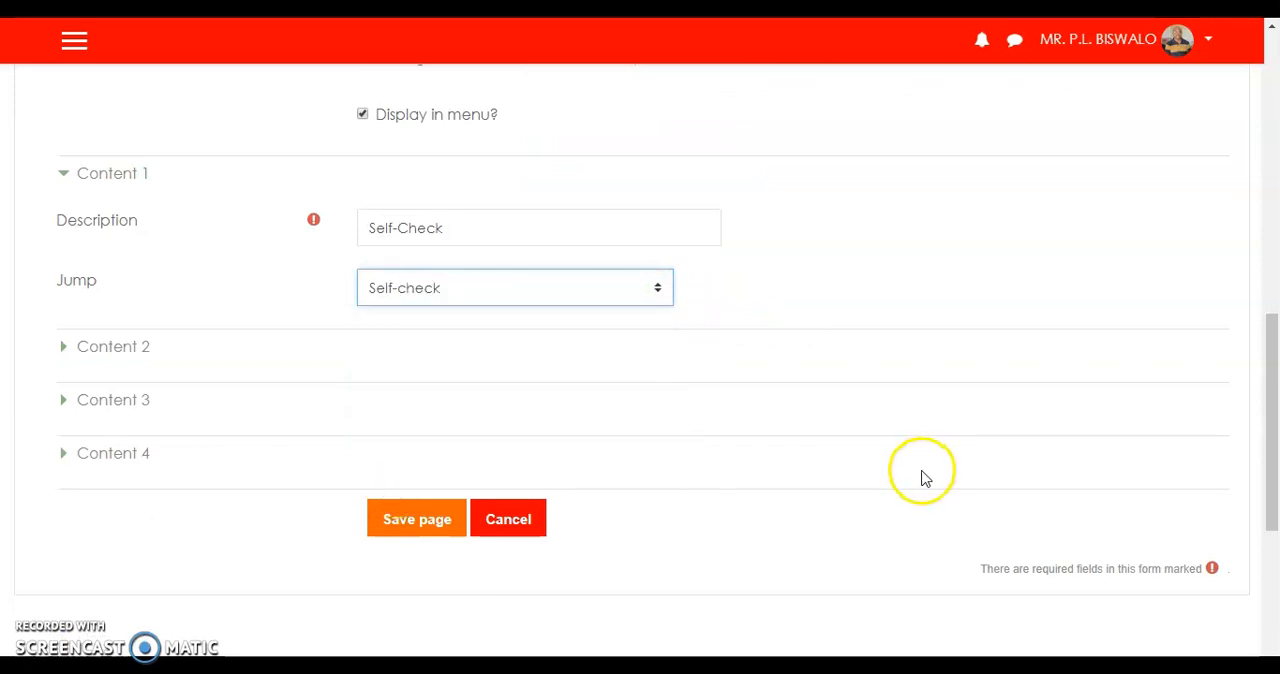
pyautogui.click(430, 525)
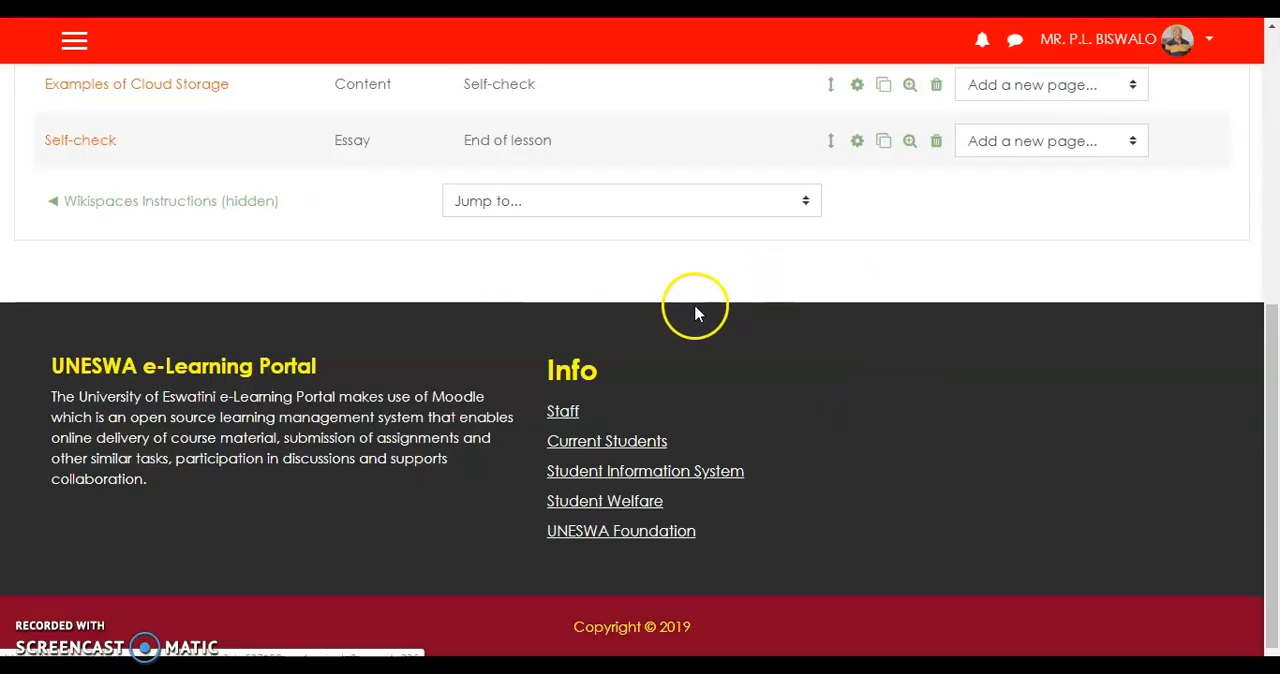
# Preview the lesson from its first page and test the "Example of cloud storage" button.
pyautogui.scroll(4, 706, 318)
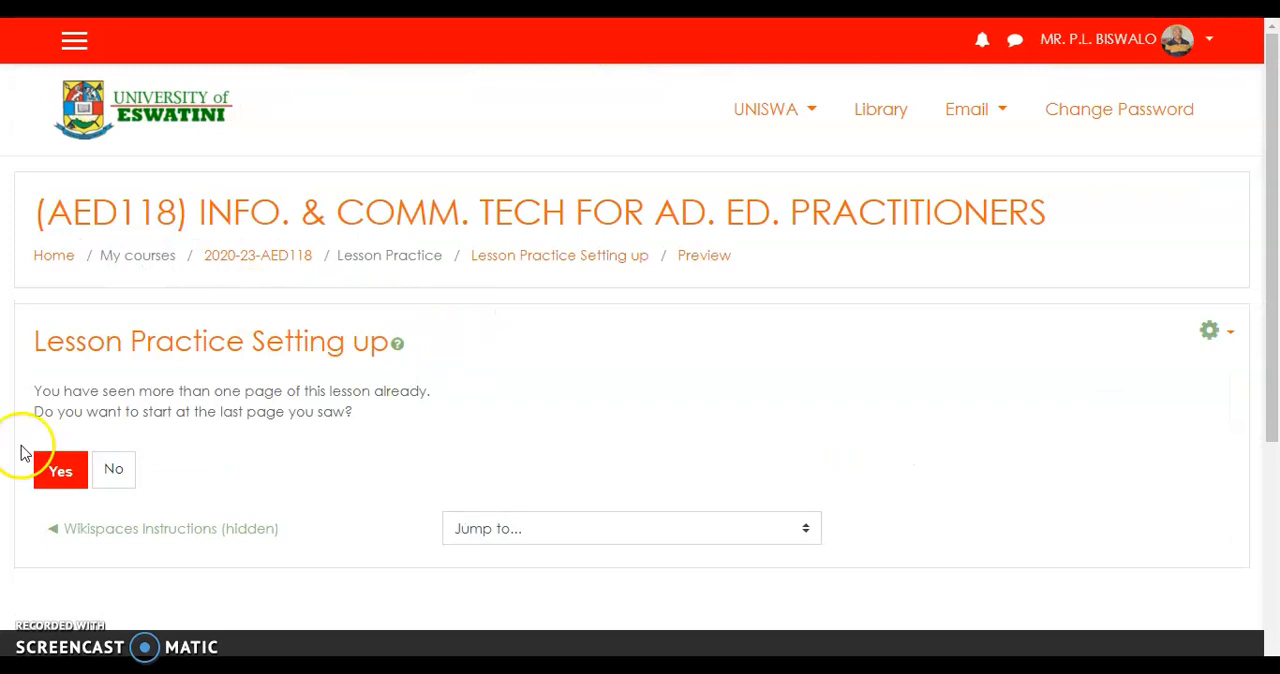
pyautogui.click(114, 470)
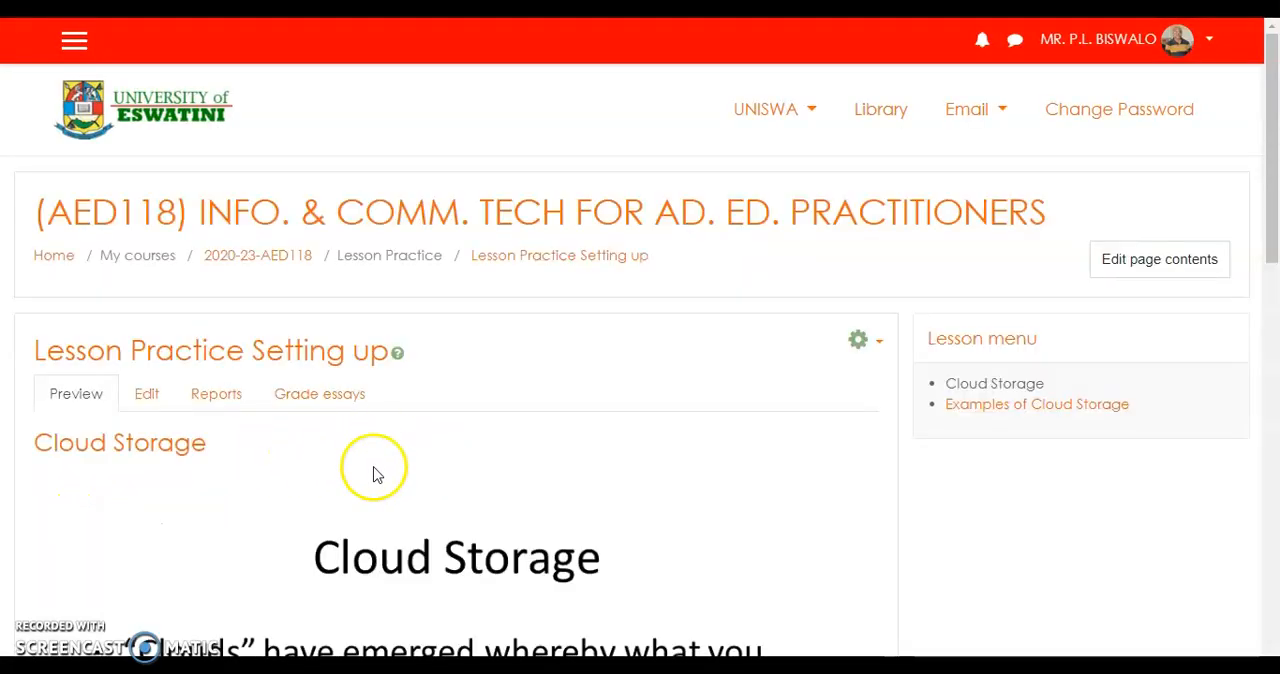
pyautogui.scroll(-10, 397, 466)
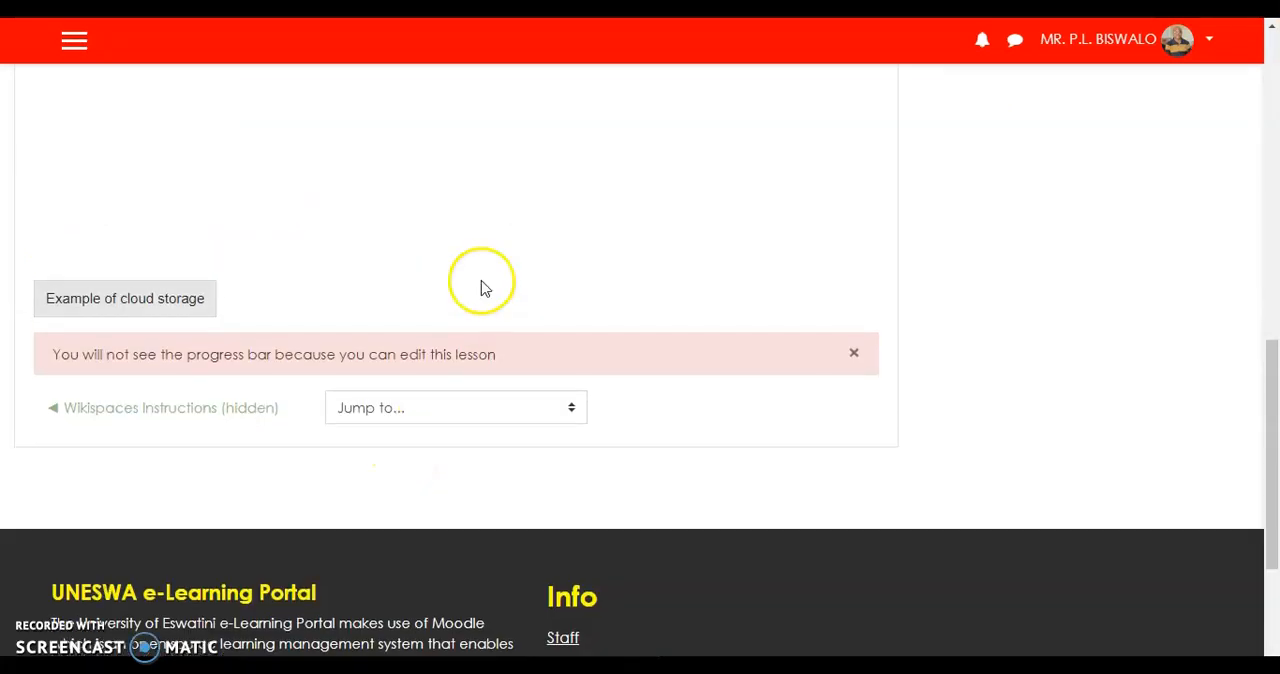
pyautogui.scroll(10, 481, 288)
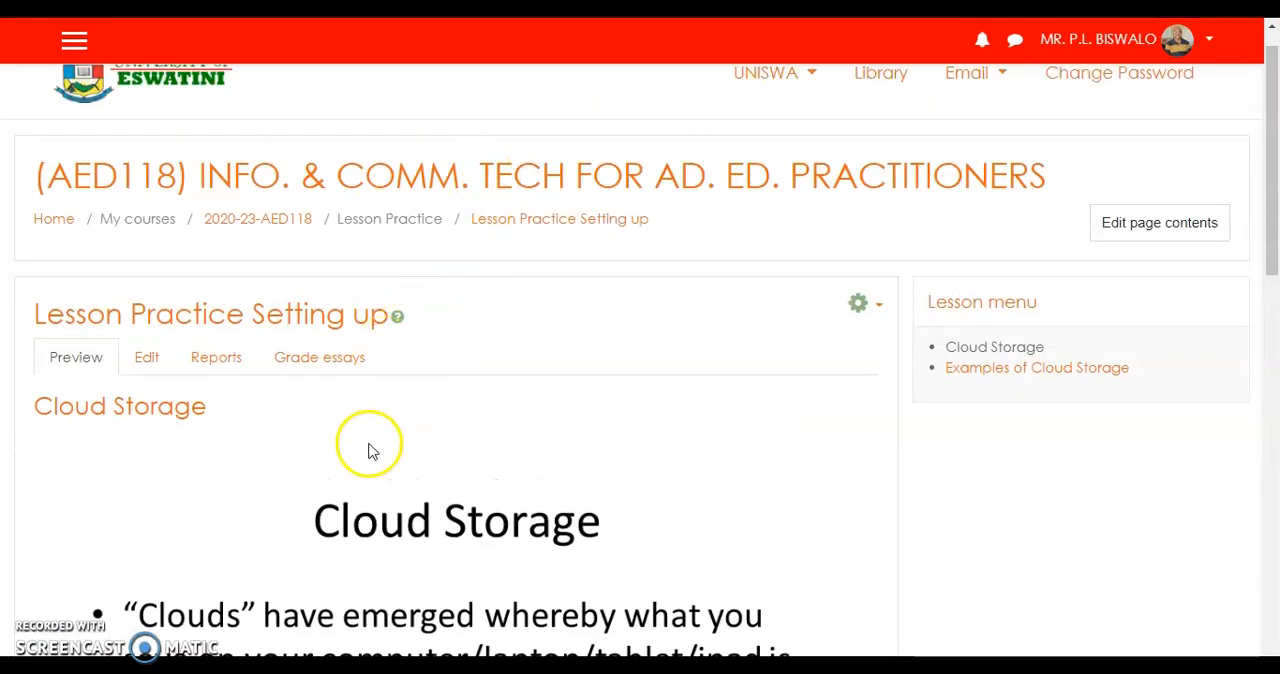
pyautogui.scroll(-5, 505, 465)
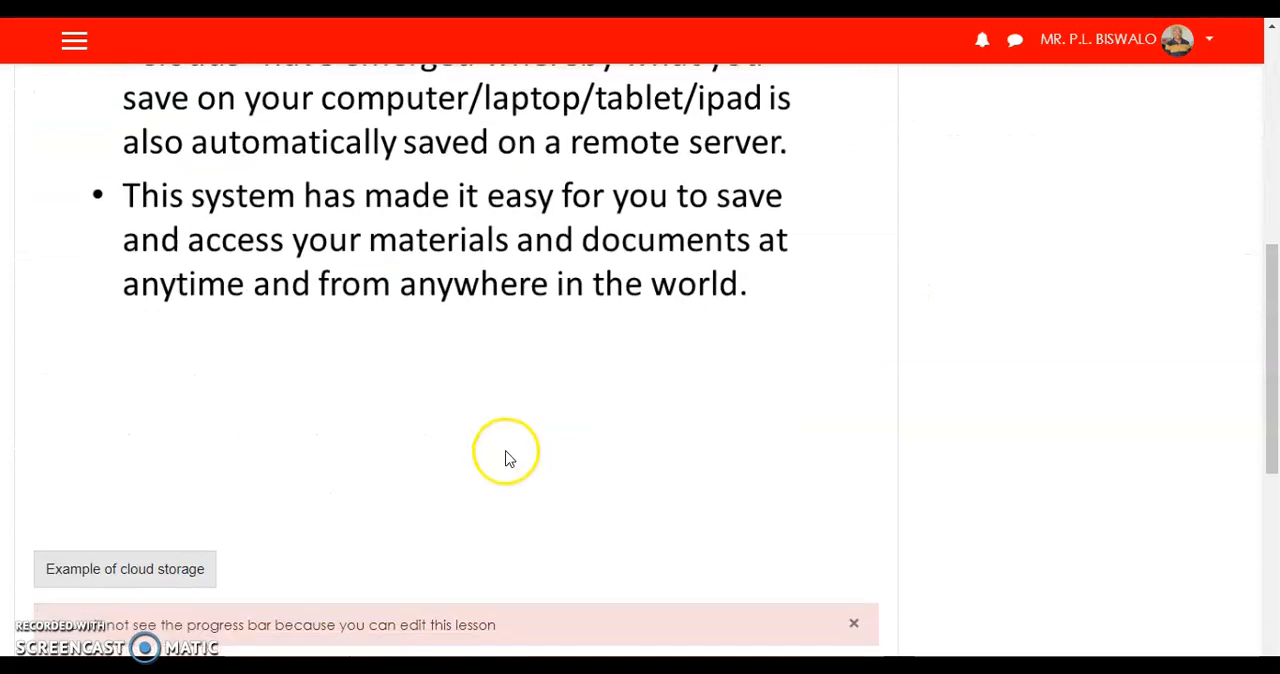
pyautogui.click(127, 577)
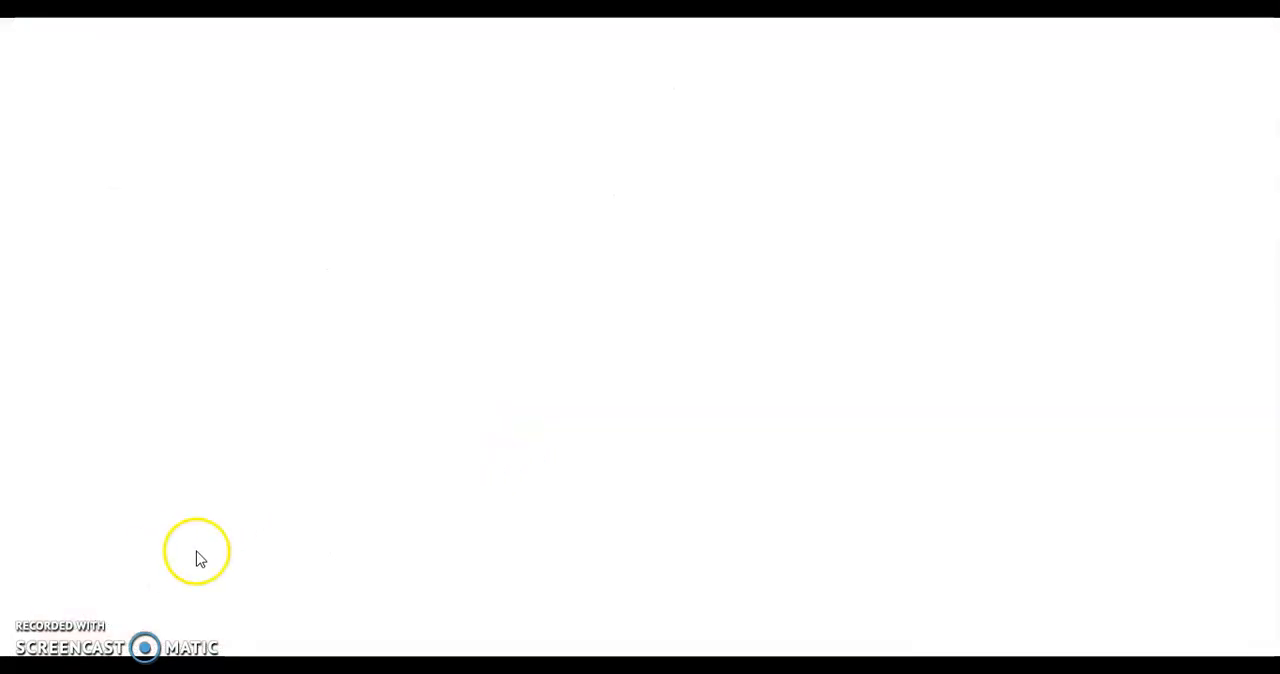
# Look through the previewed Google Drive page and test where its "Self-Check" button leads.
pyautogui.scroll(-9, 449, 457)
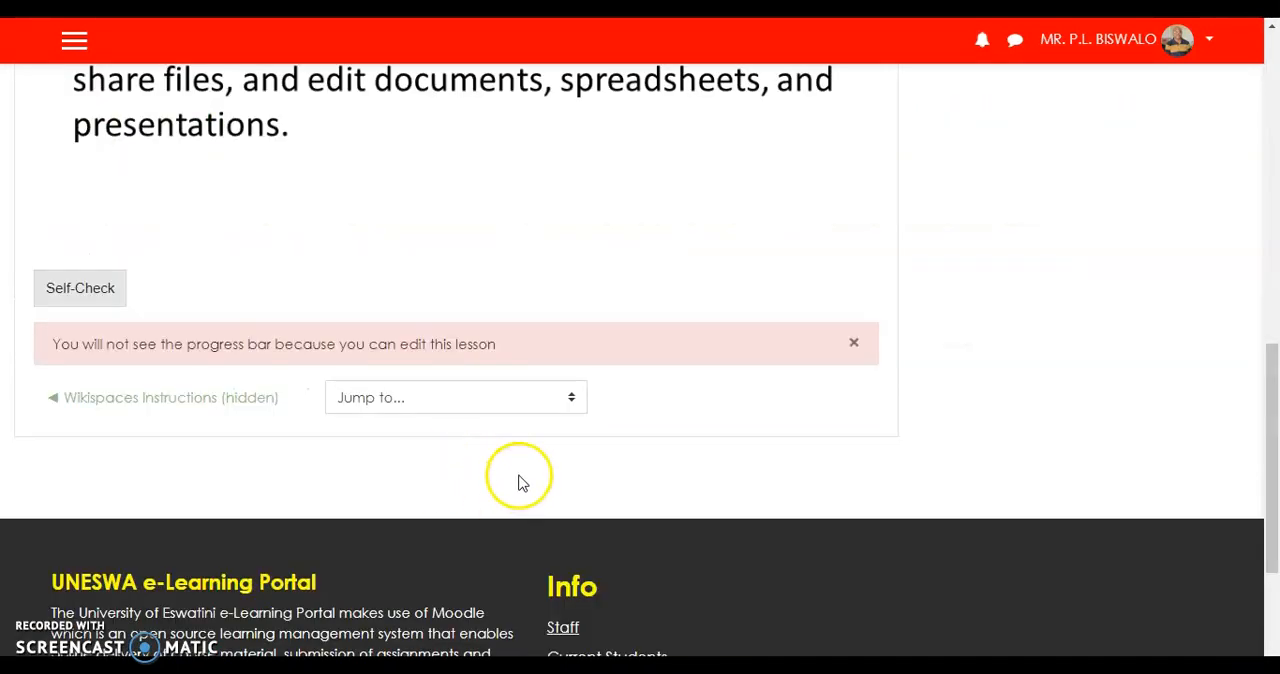
pyautogui.scroll(3, 537, 263)
pyautogui.scroll(2, 537, 263)
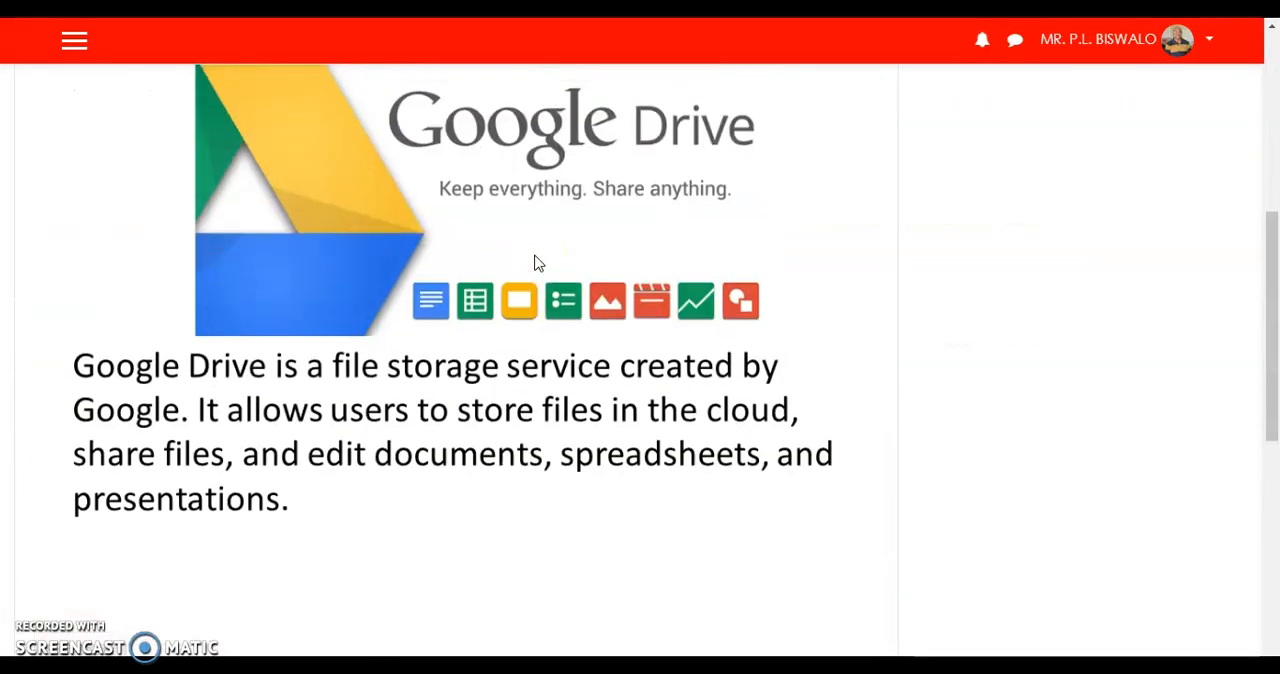
pyautogui.scroll(-4, 534, 263)
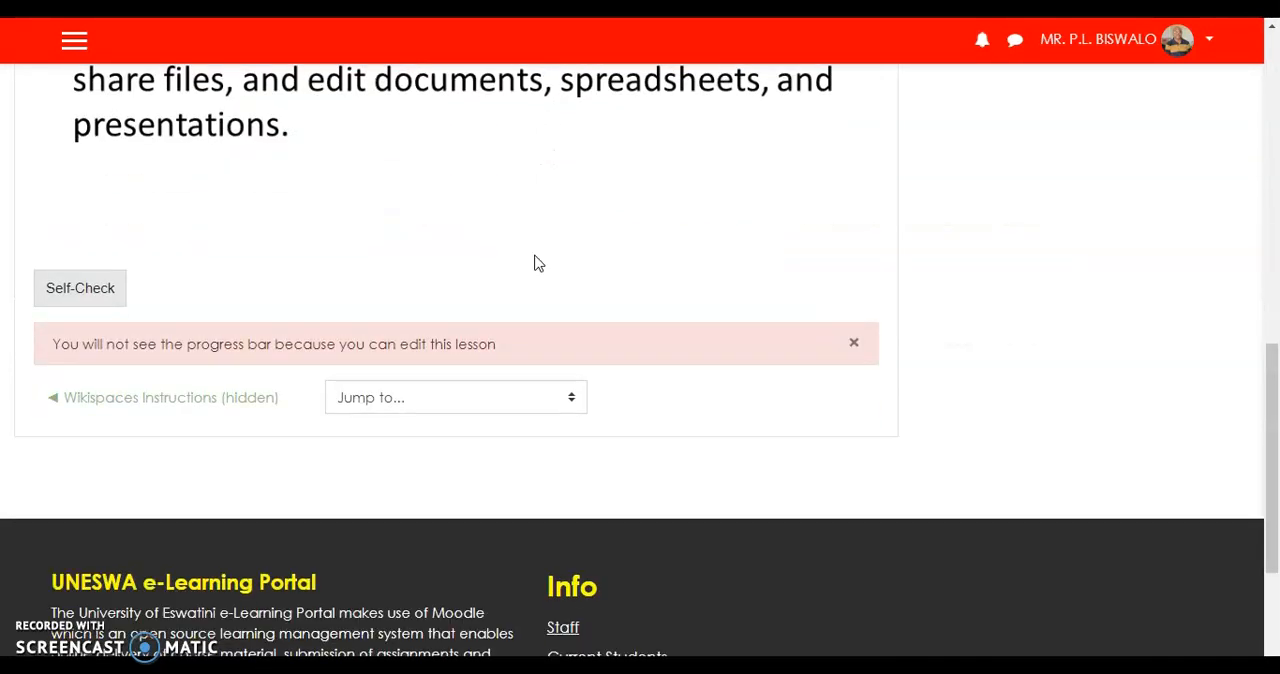
pyautogui.click(67, 293)
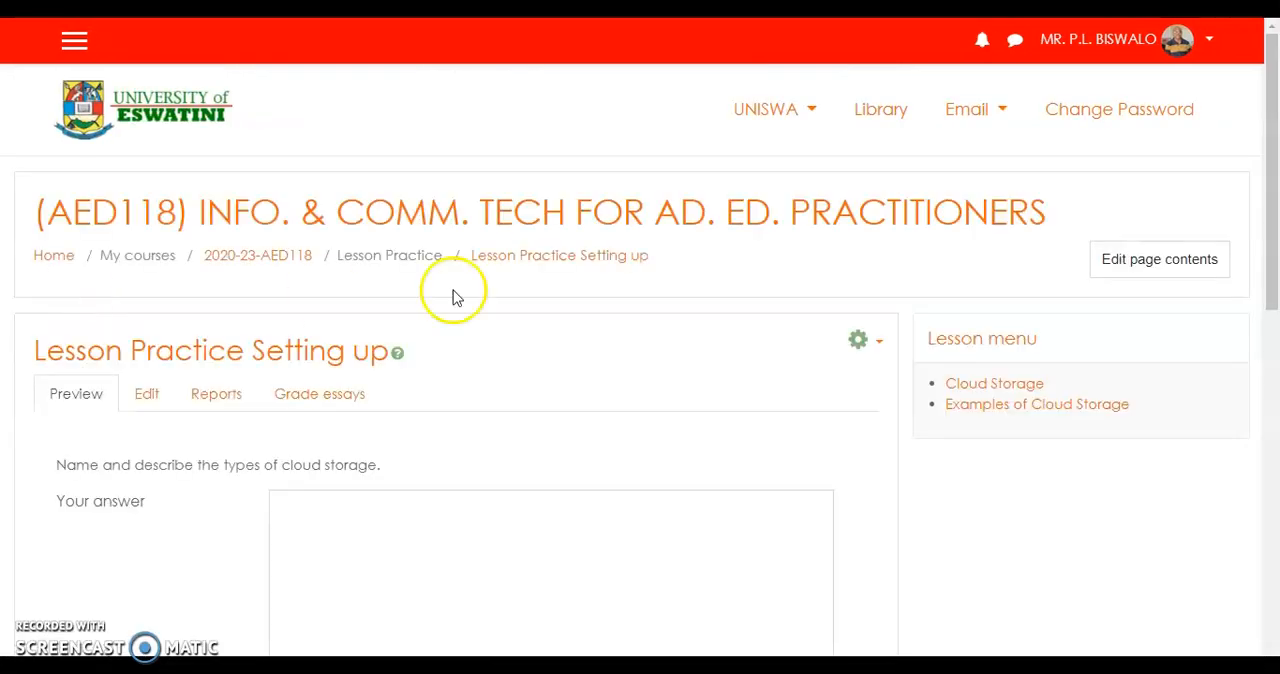
# Answer the previewed essay question on types of cloud storage with "Blah blah" and submit it.
pyautogui.scroll(-5, 640, 349)
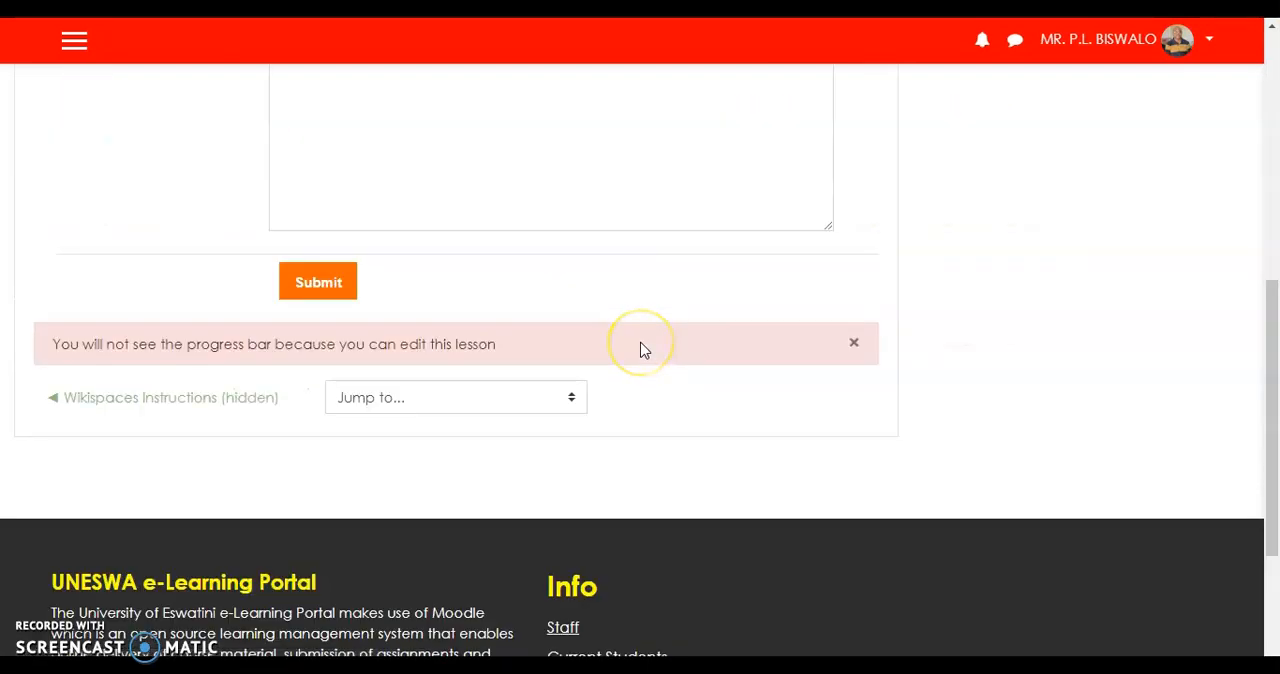
pyautogui.scroll(4, 640, 344)
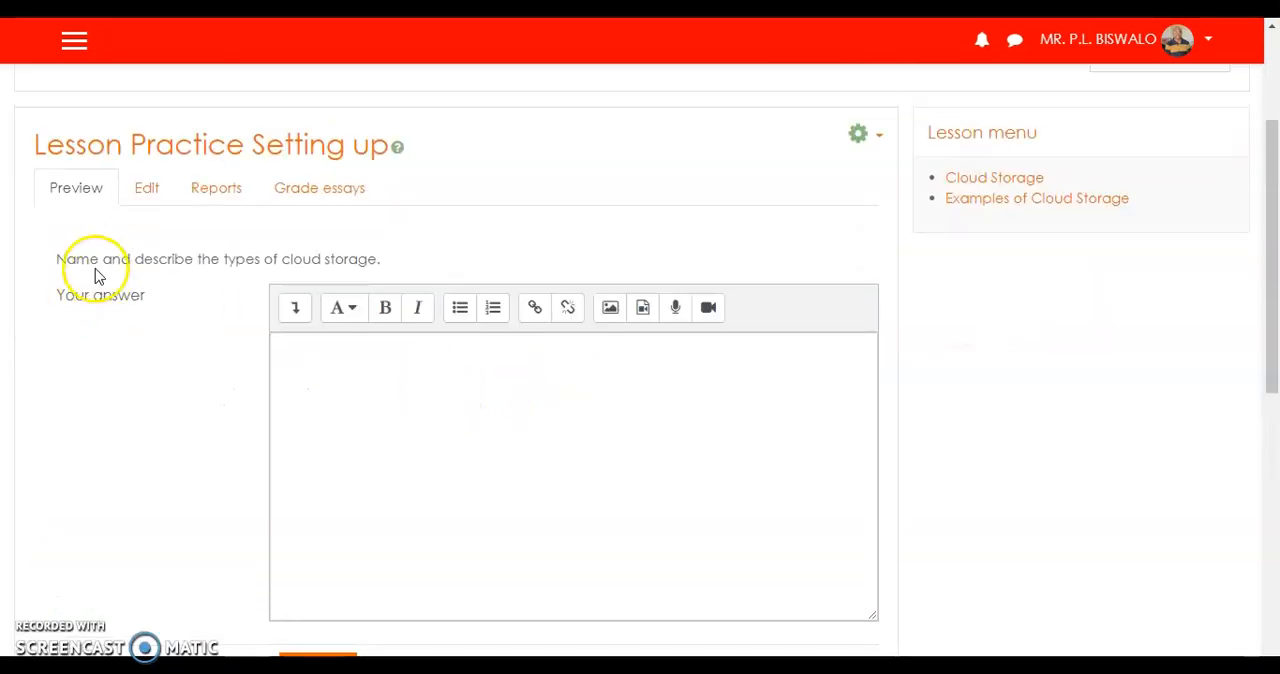
pyautogui.click(318, 365)
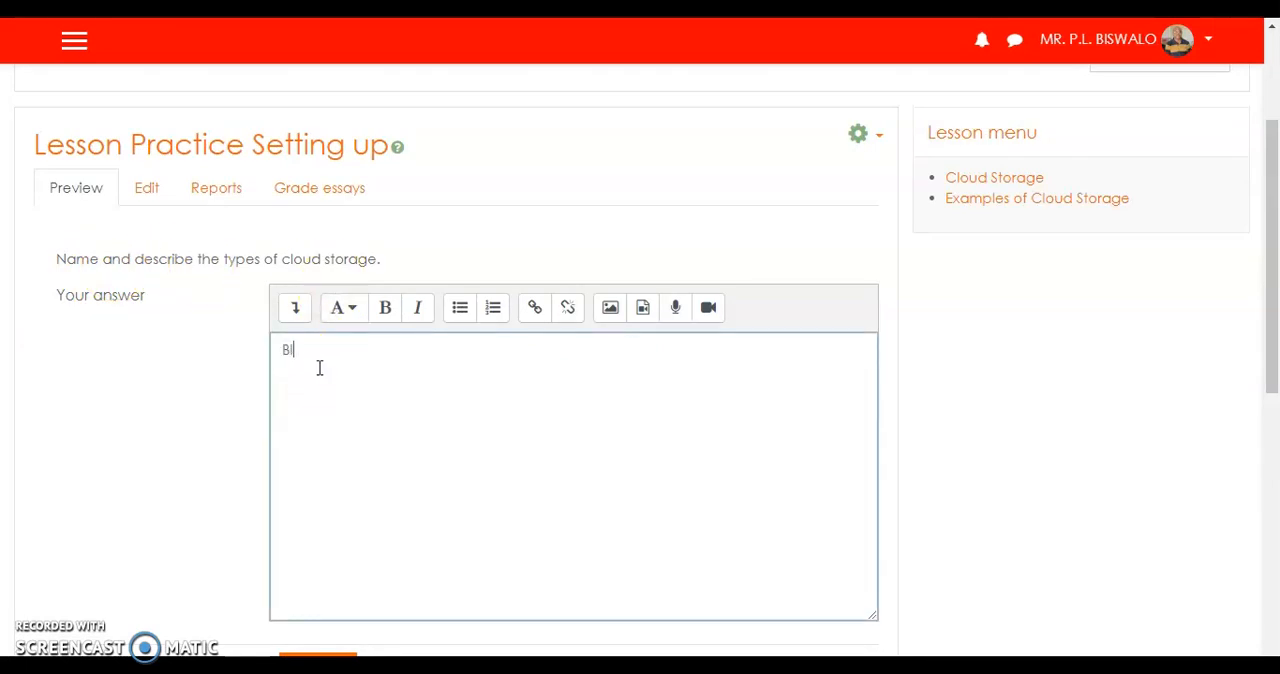
pyautogui.write('Blah blah')
pyautogui.scroll(-3, 225, 372)
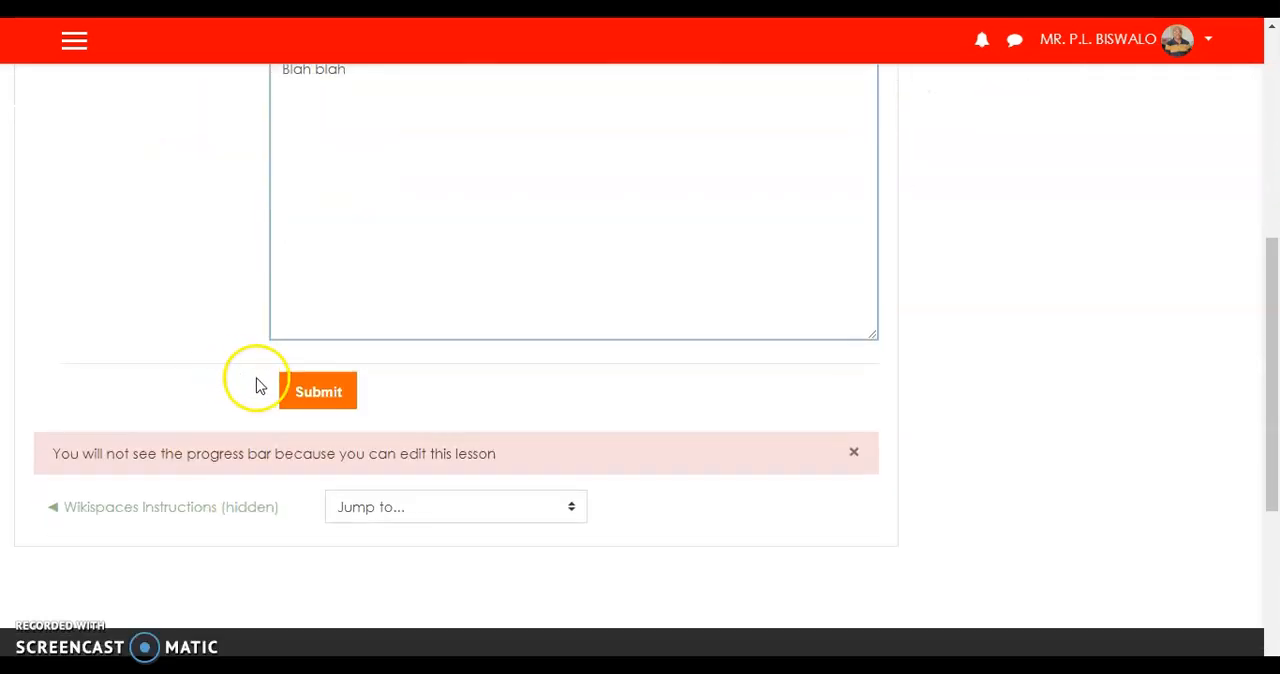
pyautogui.click(305, 394)
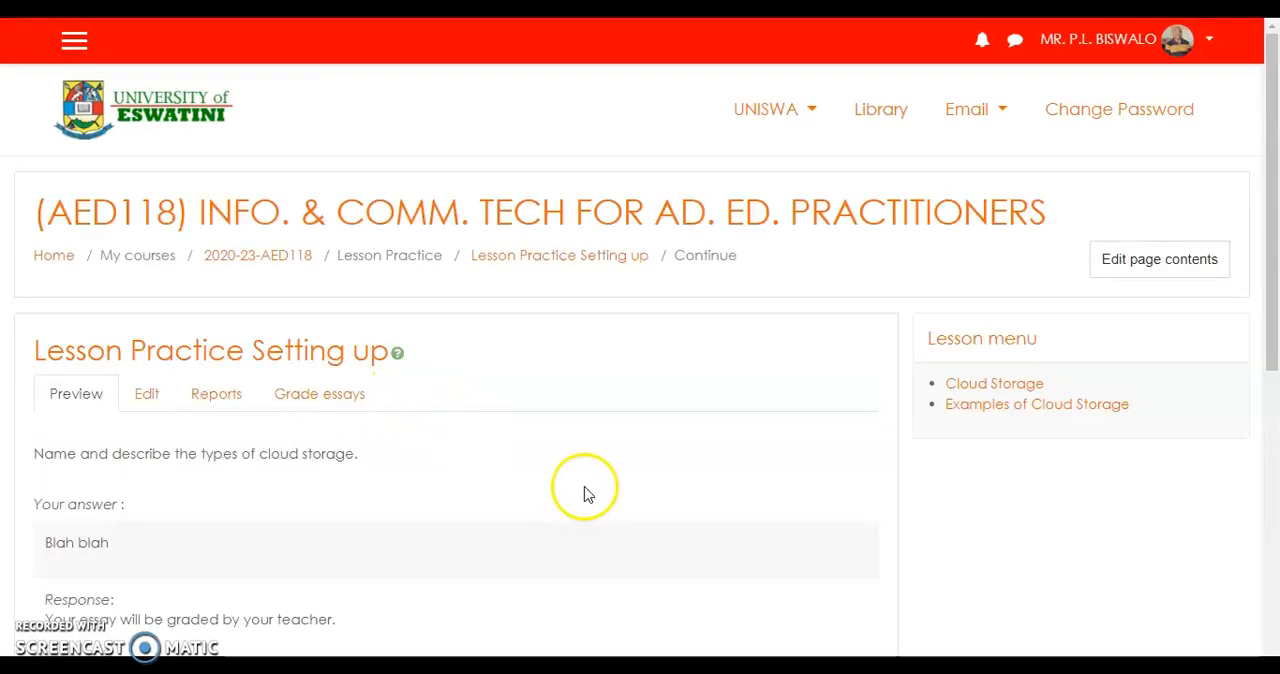
# Review the submitted essay answer and its response, and continue from it to check where the lesson leads.
pyautogui.scroll(-1, 583, 491)
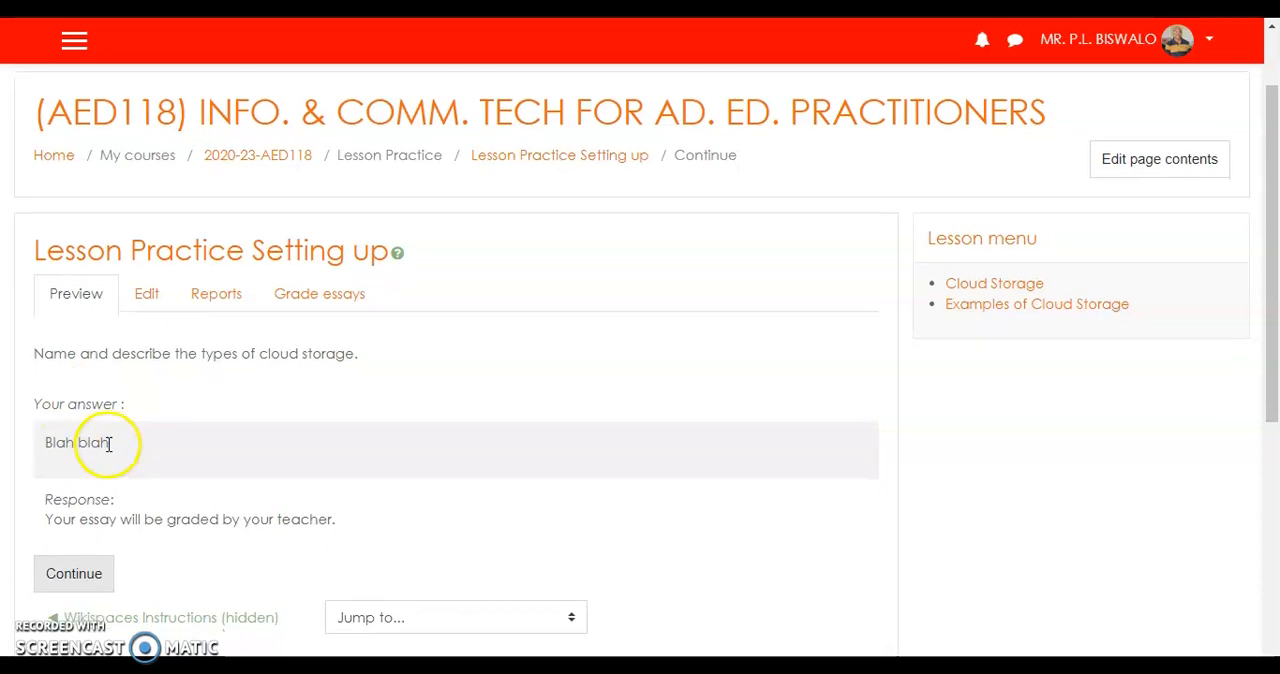
pyautogui.scroll(-1, 106, 440)
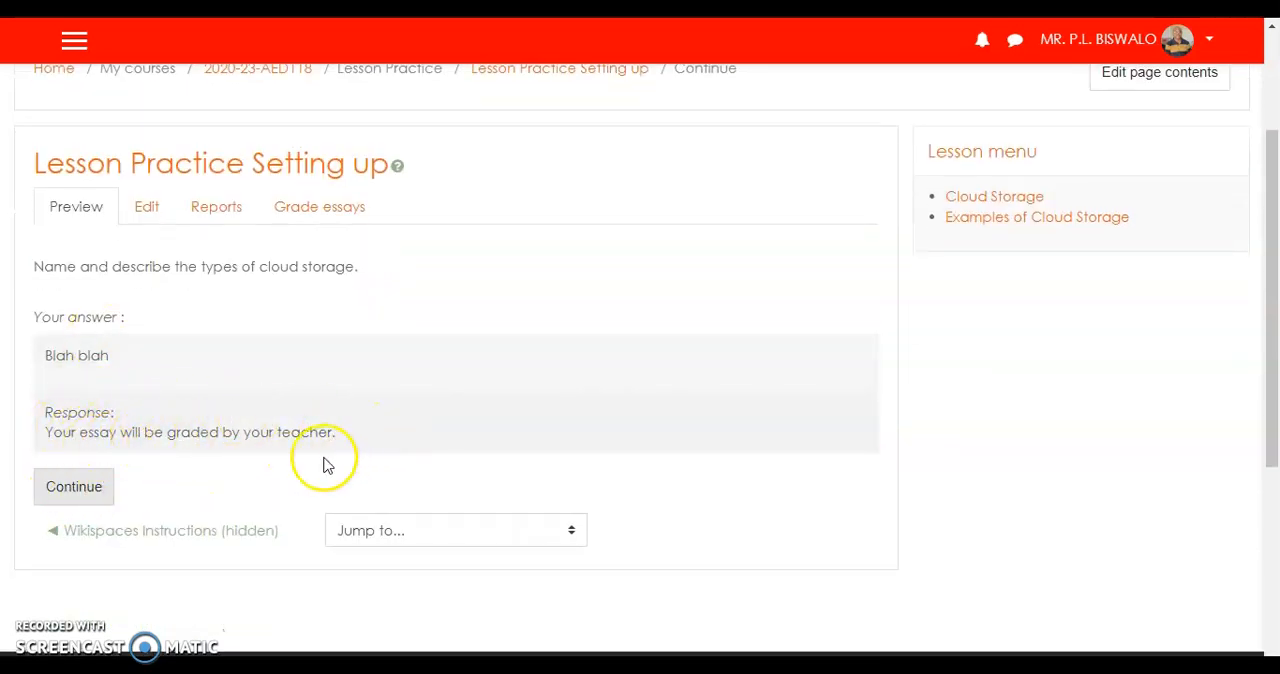
pyautogui.click(74, 487)
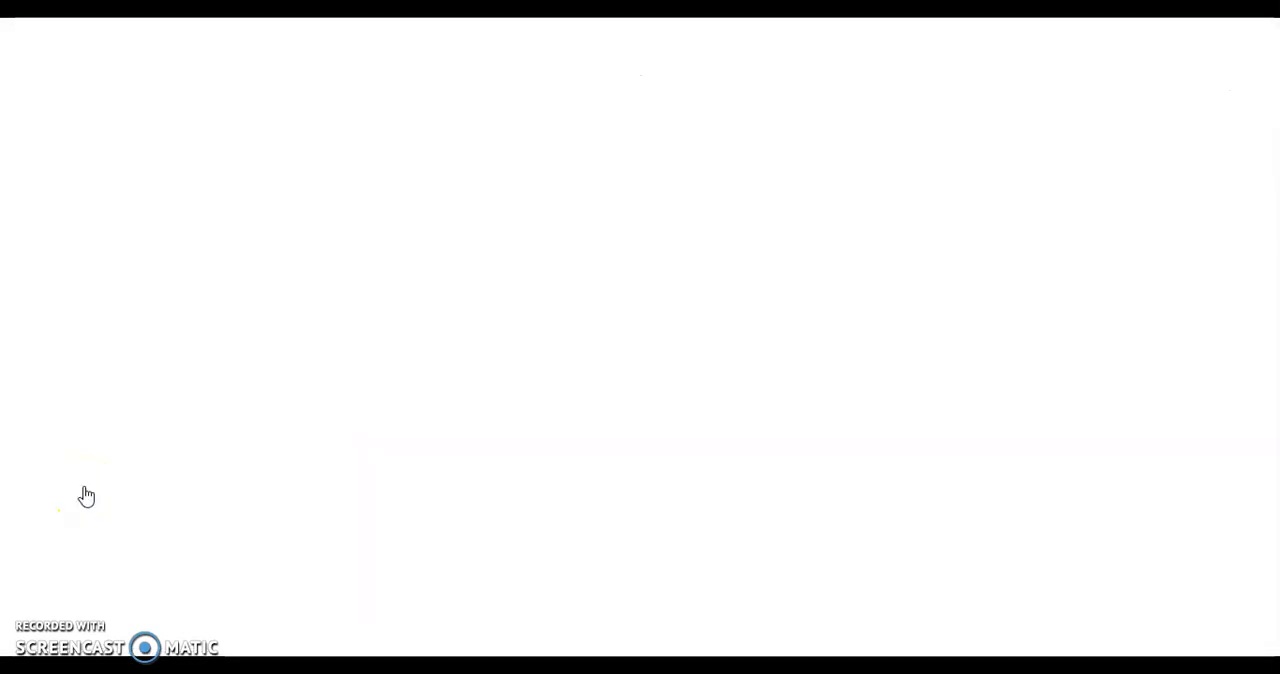
pyautogui.click(613, 398)
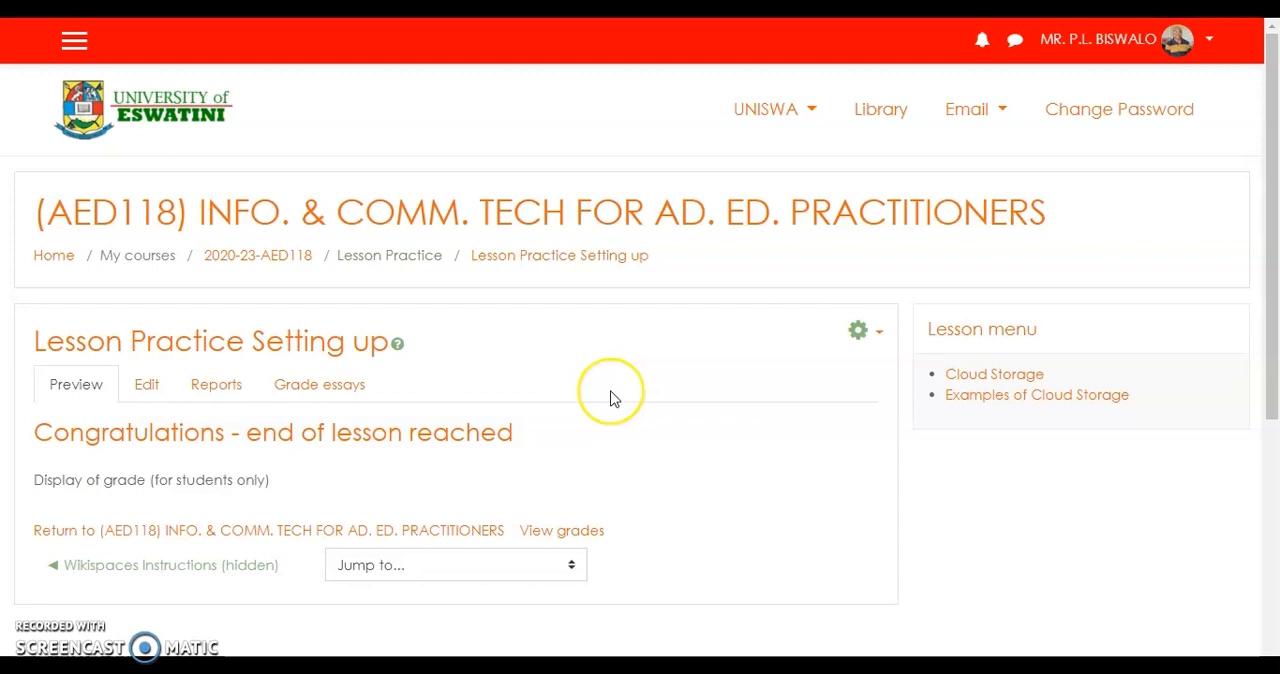
pyautogui.scroll(-2, 613, 398)
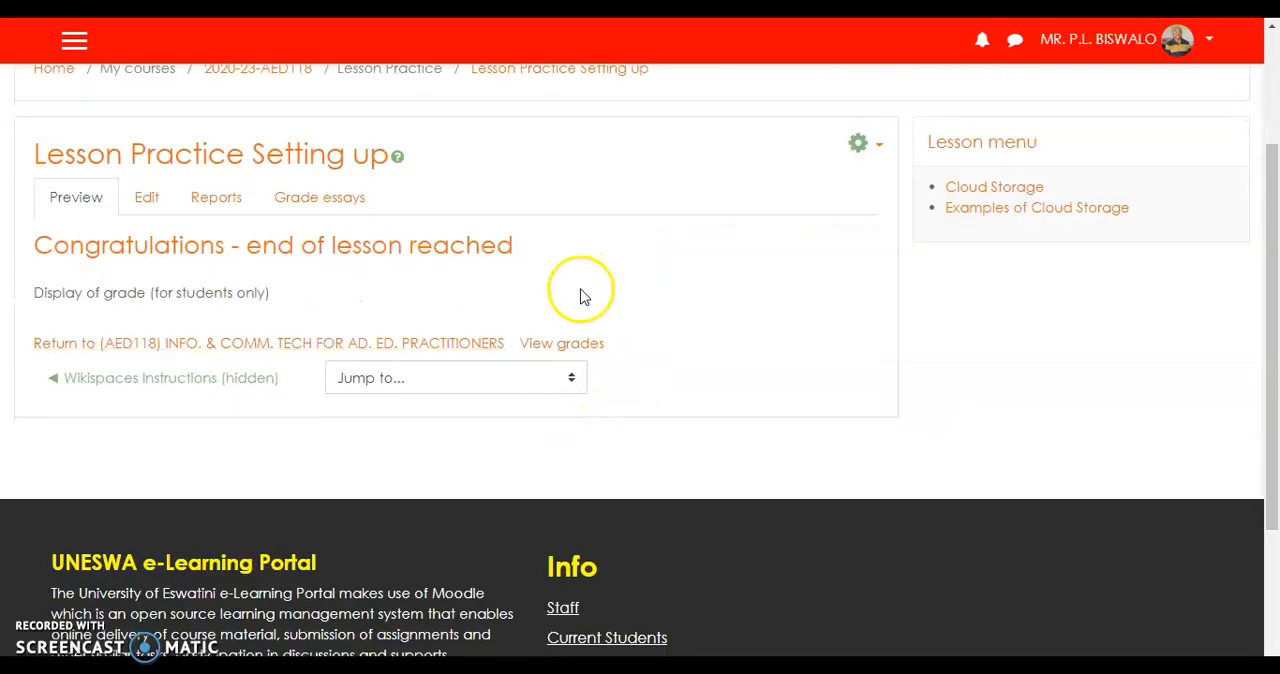